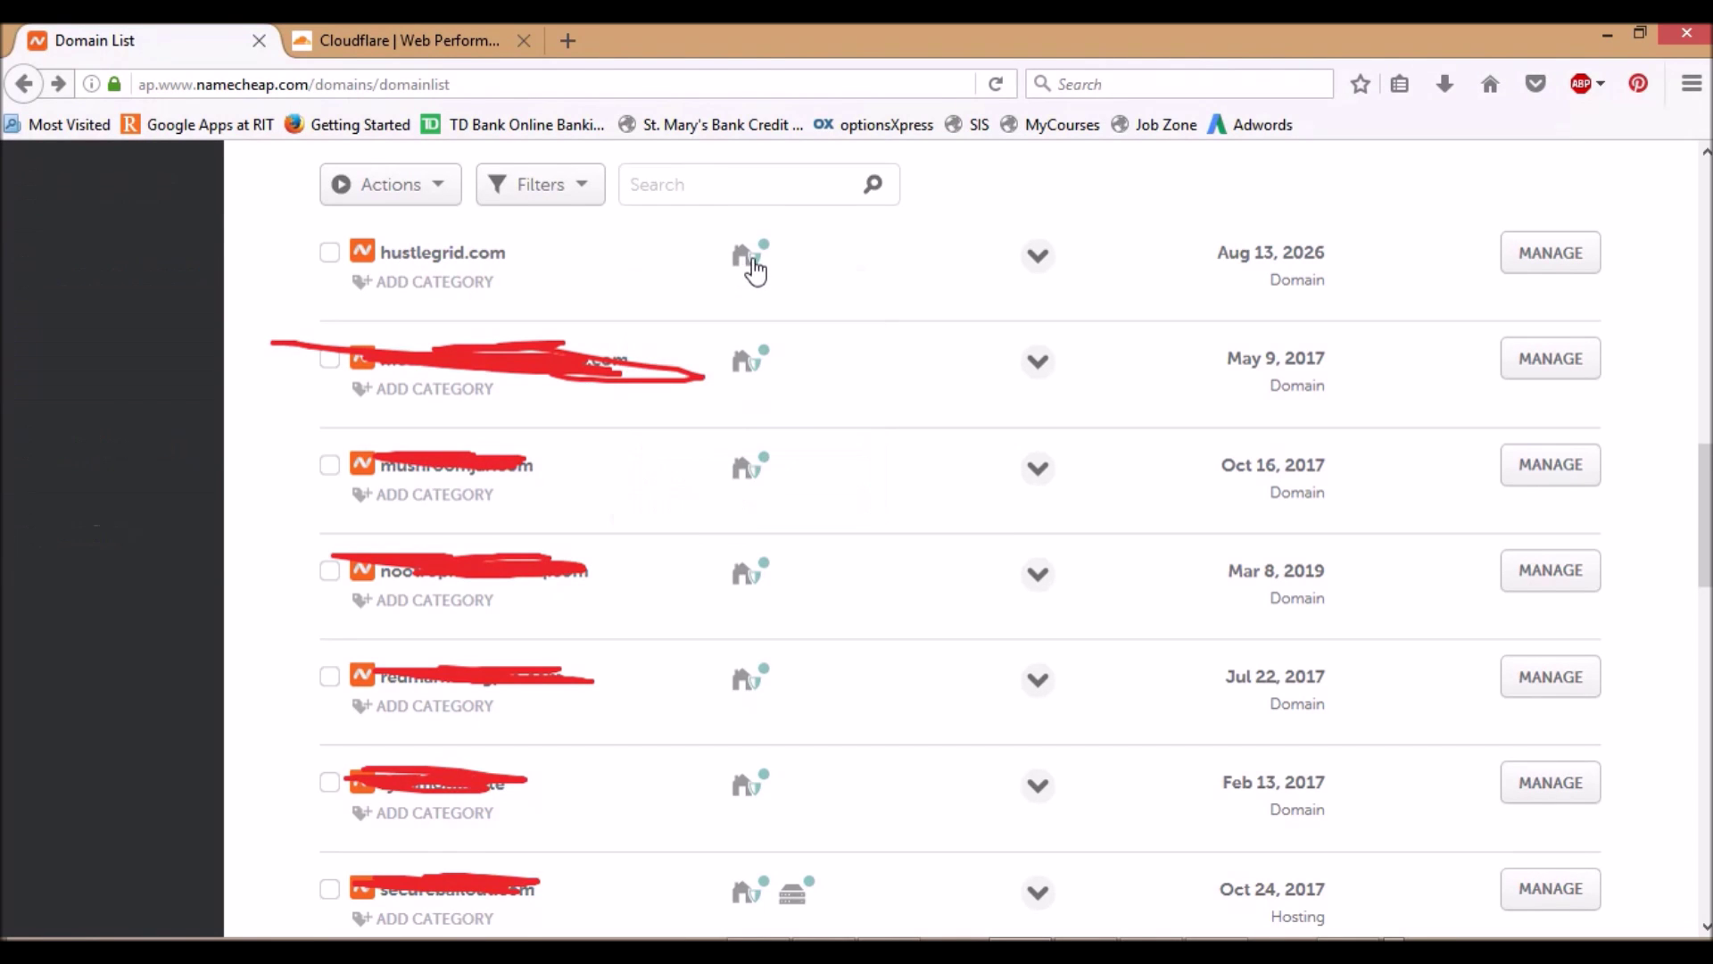
Check hustlegrid.com's Active status and open its domain management page in Namecheap
mouse_move(754, 267)
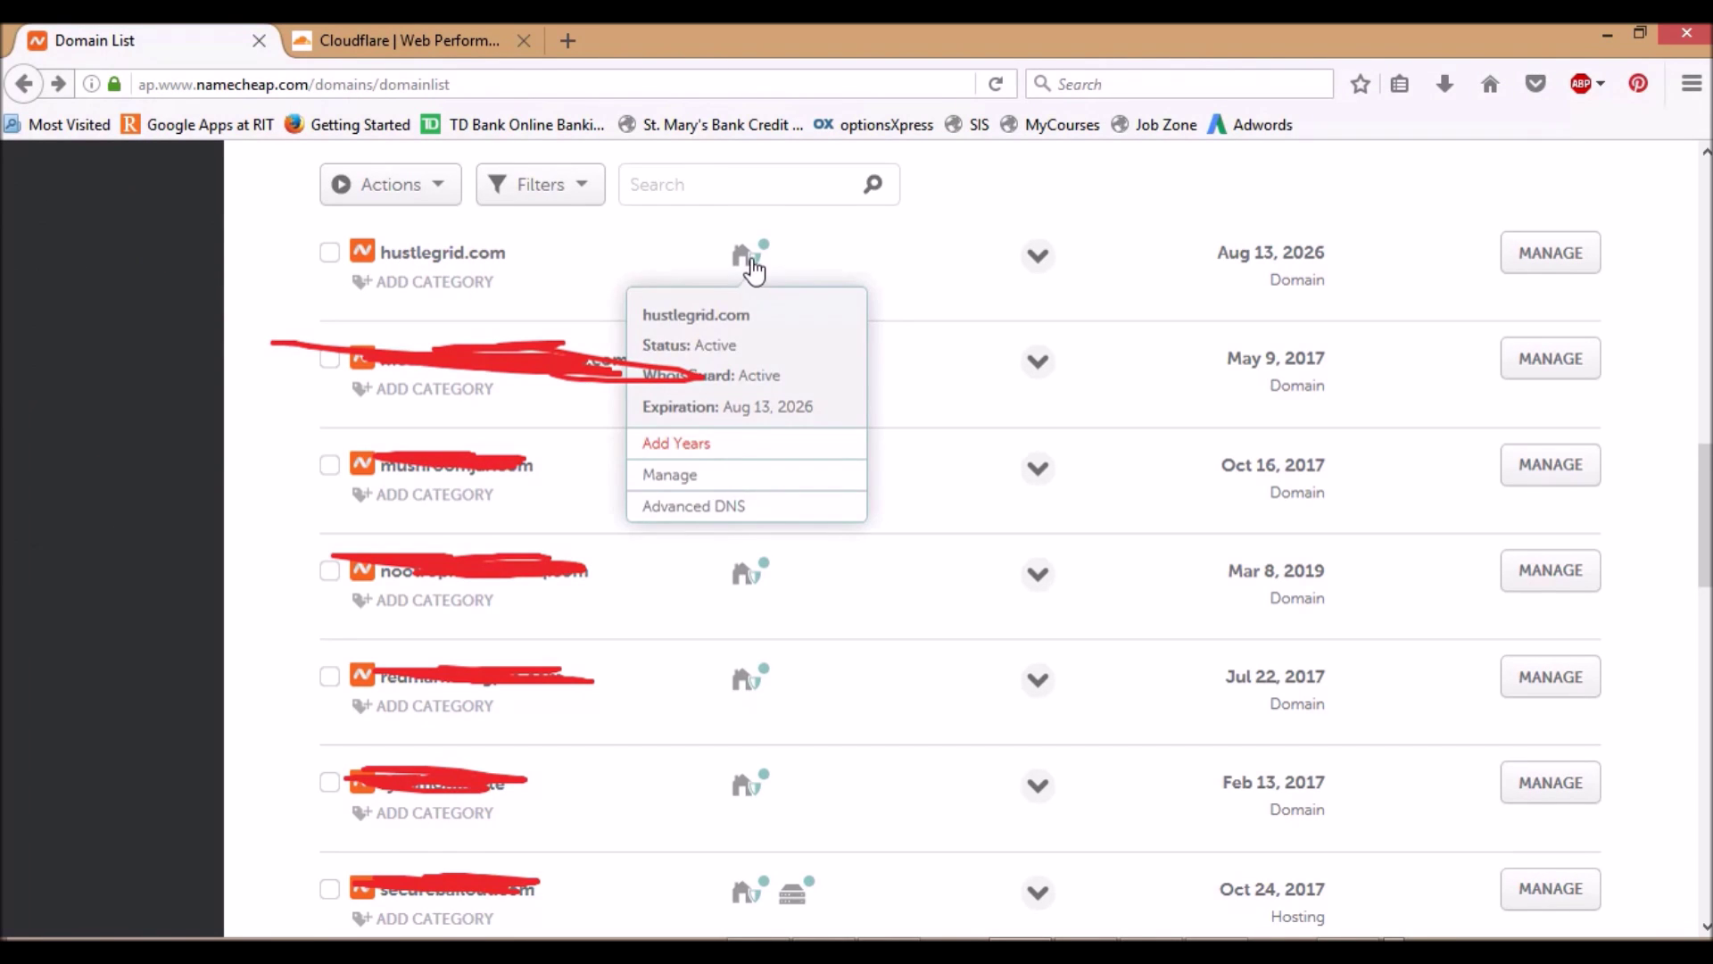
left_click(690, 482)
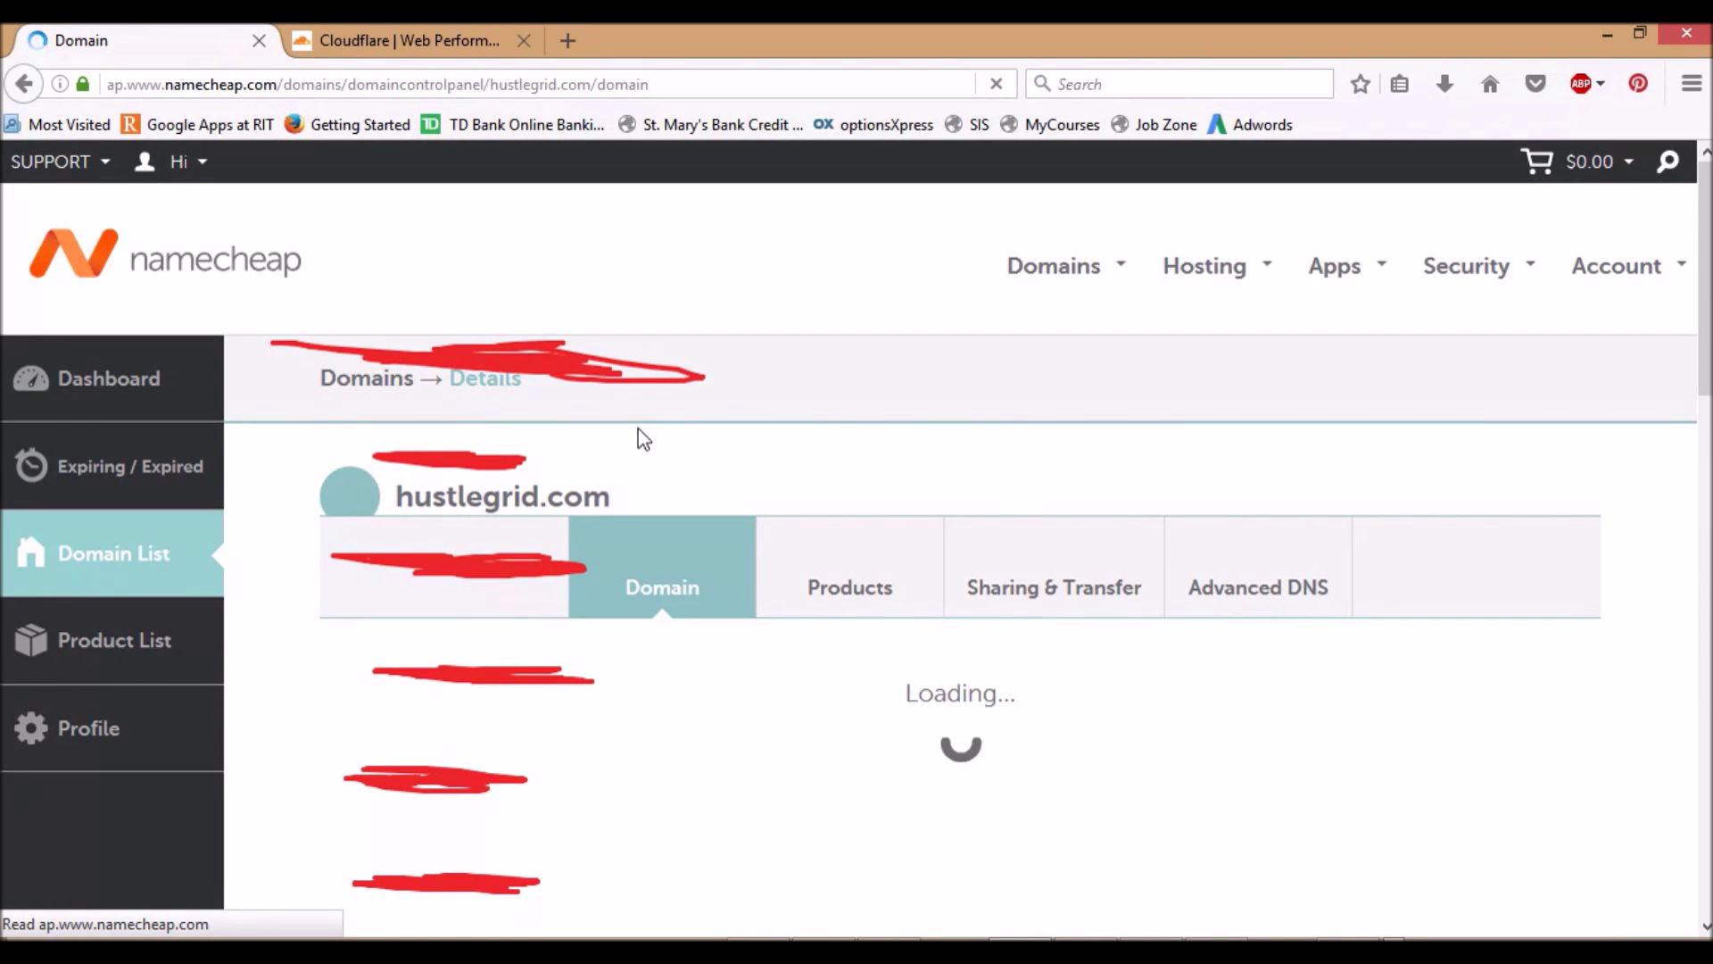
Keep Custom DNS and start editing the first hostgator nameserver of hustlegrid.com
scroll(455, 597, "down", 8)
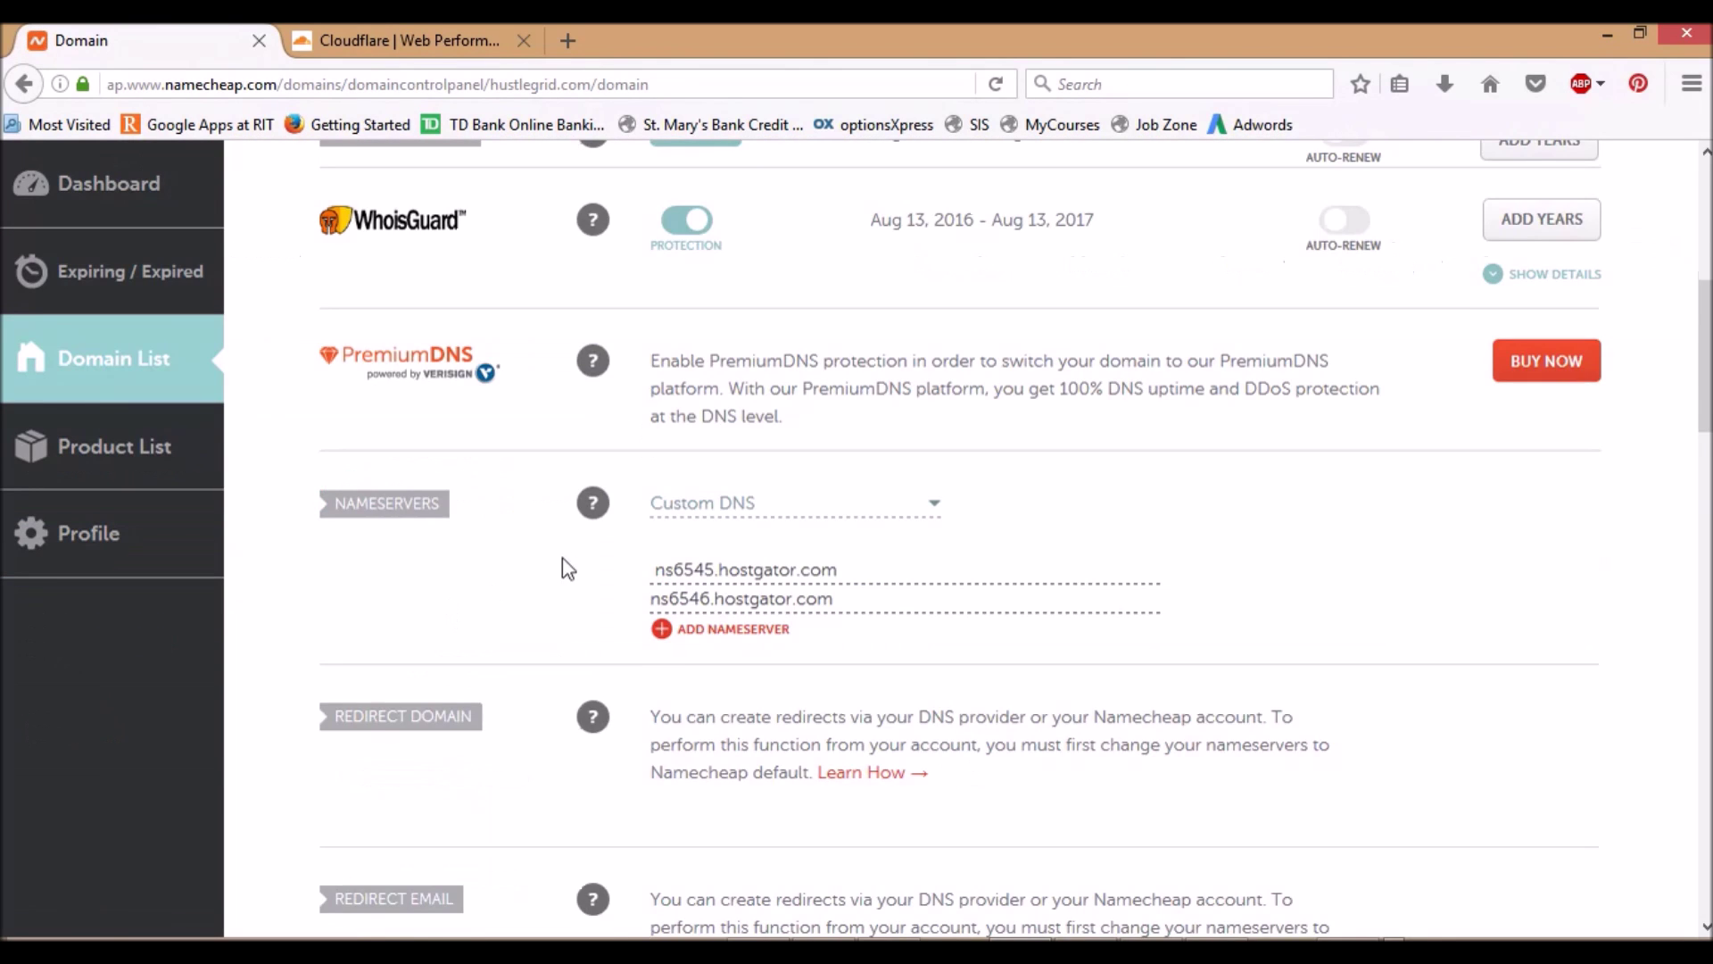
scroll(544, 562, "up", 2)
scroll(509, 535, "down", 2)
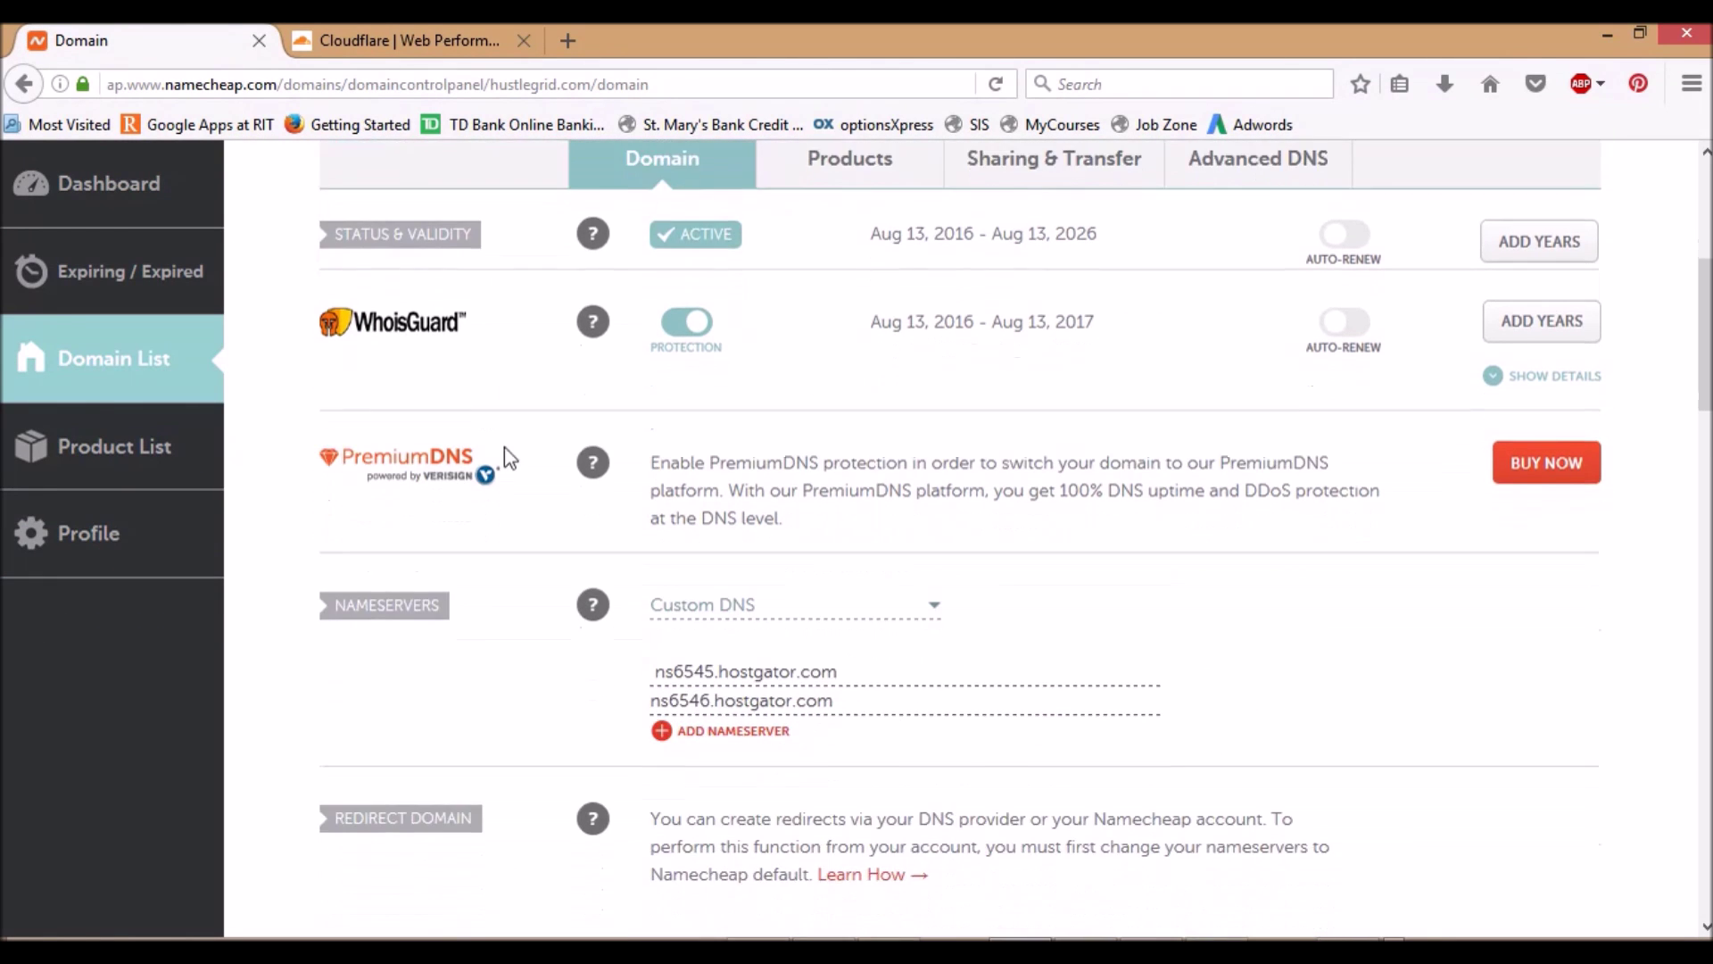
scroll(437, 504, "down", 1)
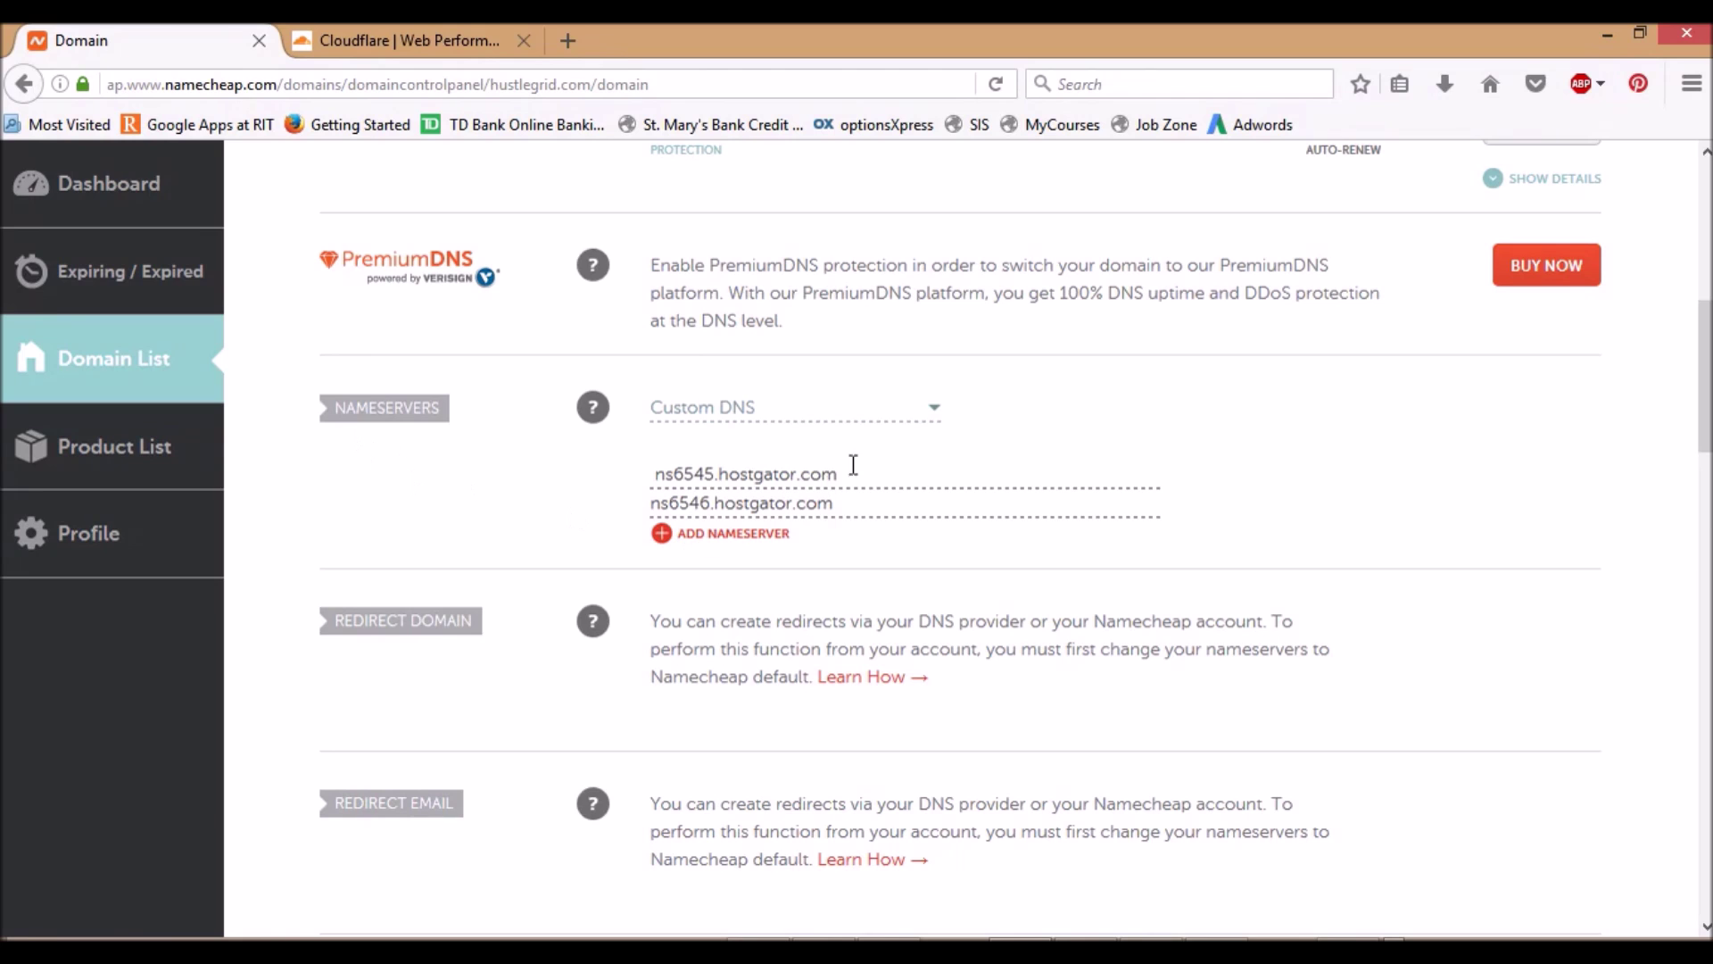
left_click(933, 411)
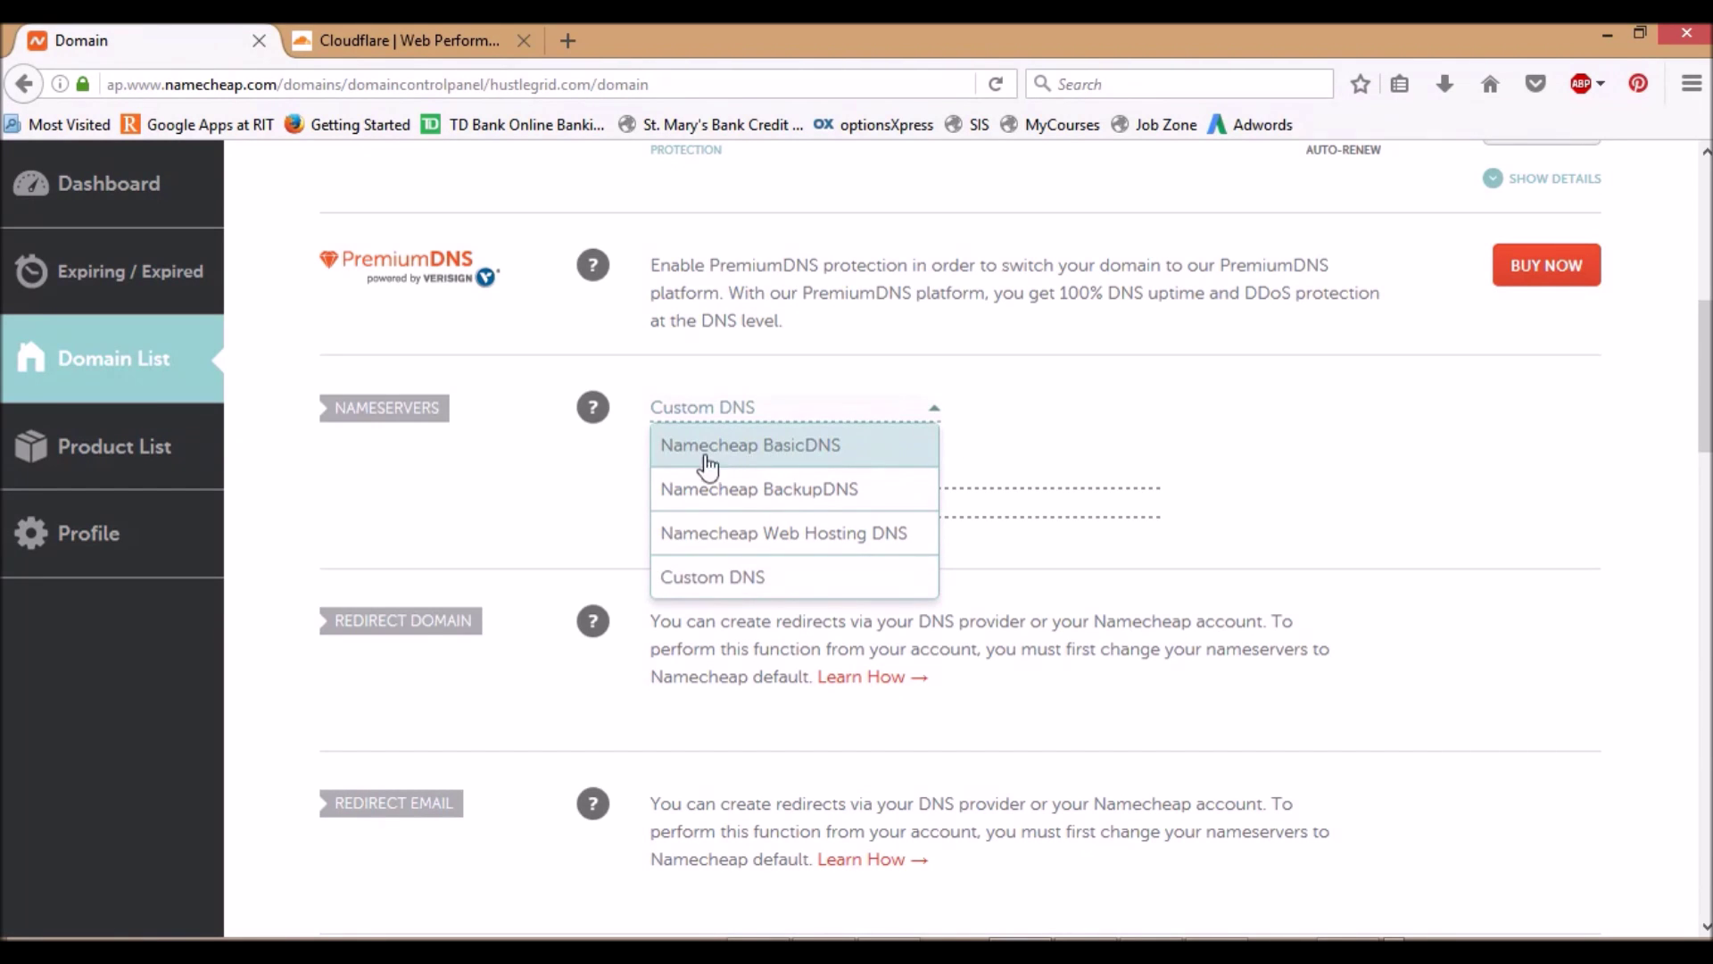
left_click(1069, 409)
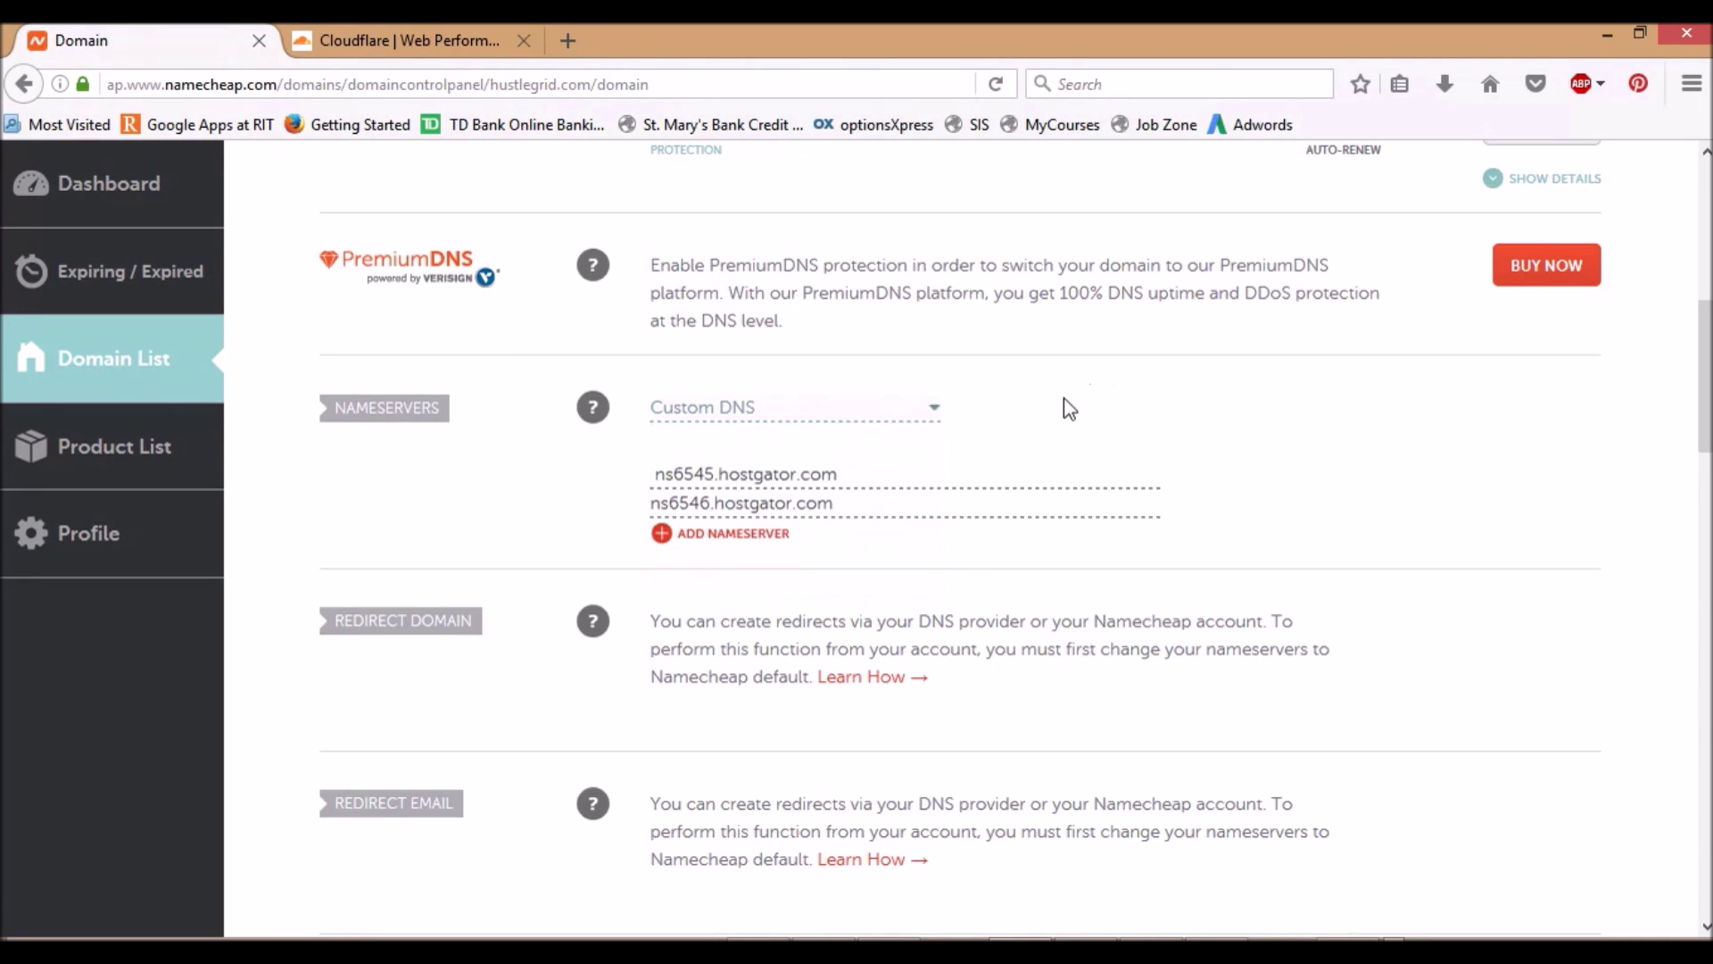
scroll(929, 409, "down", 2)
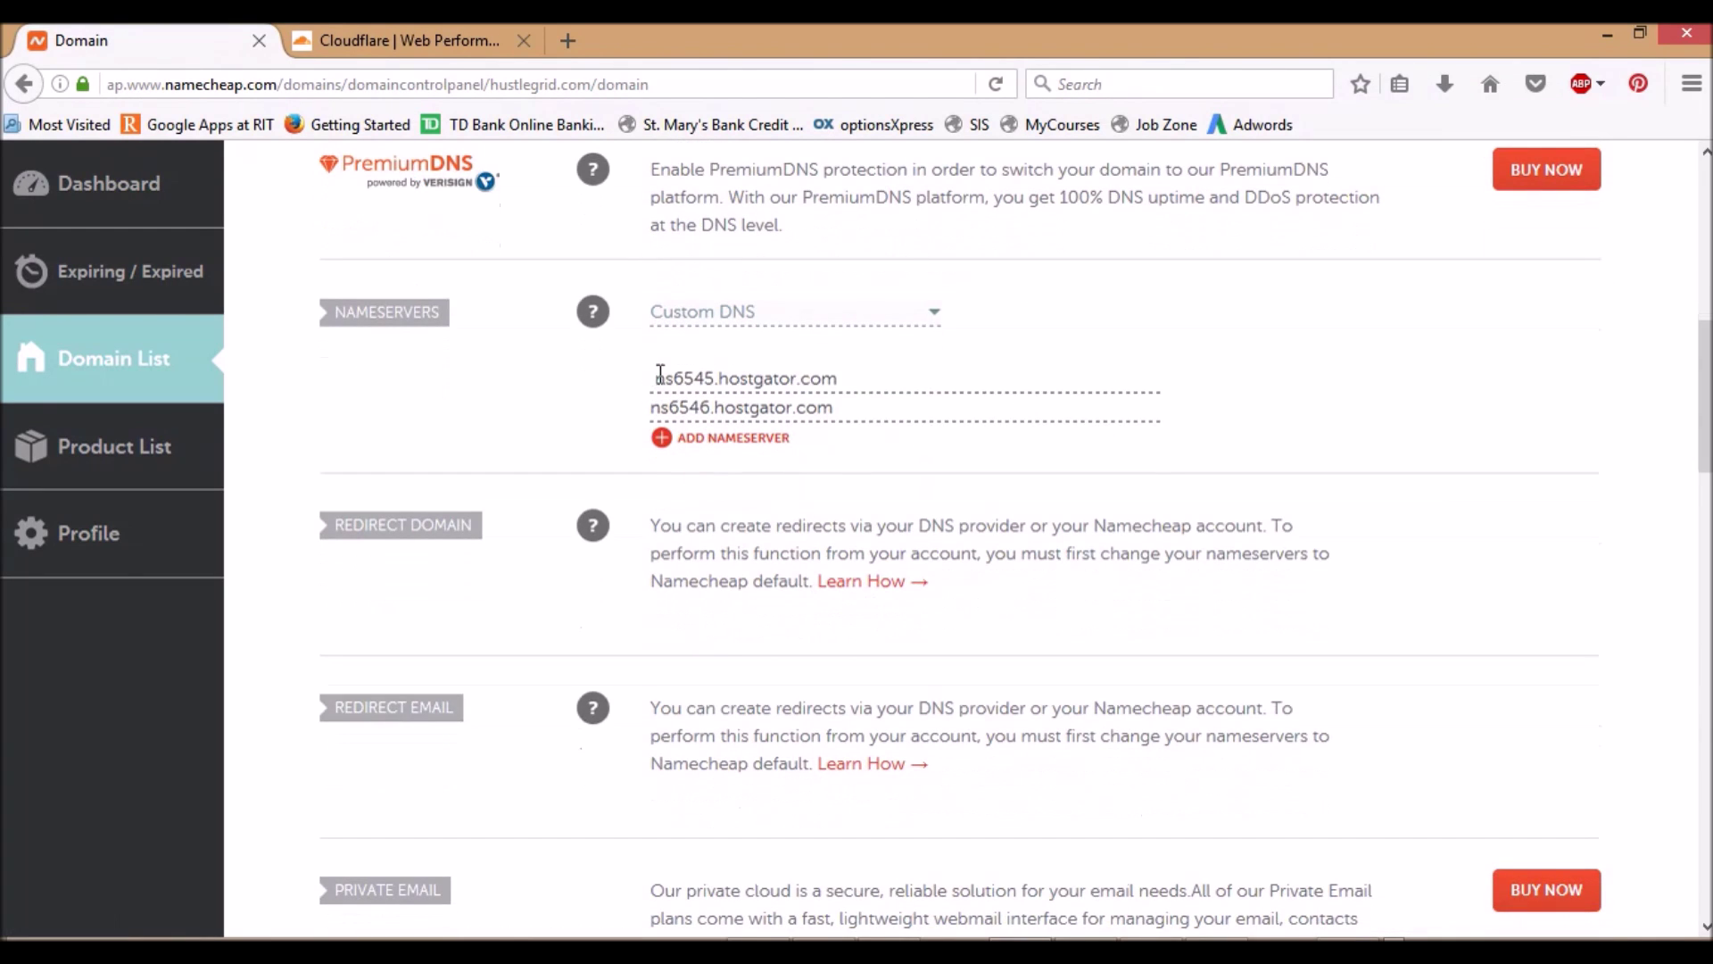
left_click(654, 379)
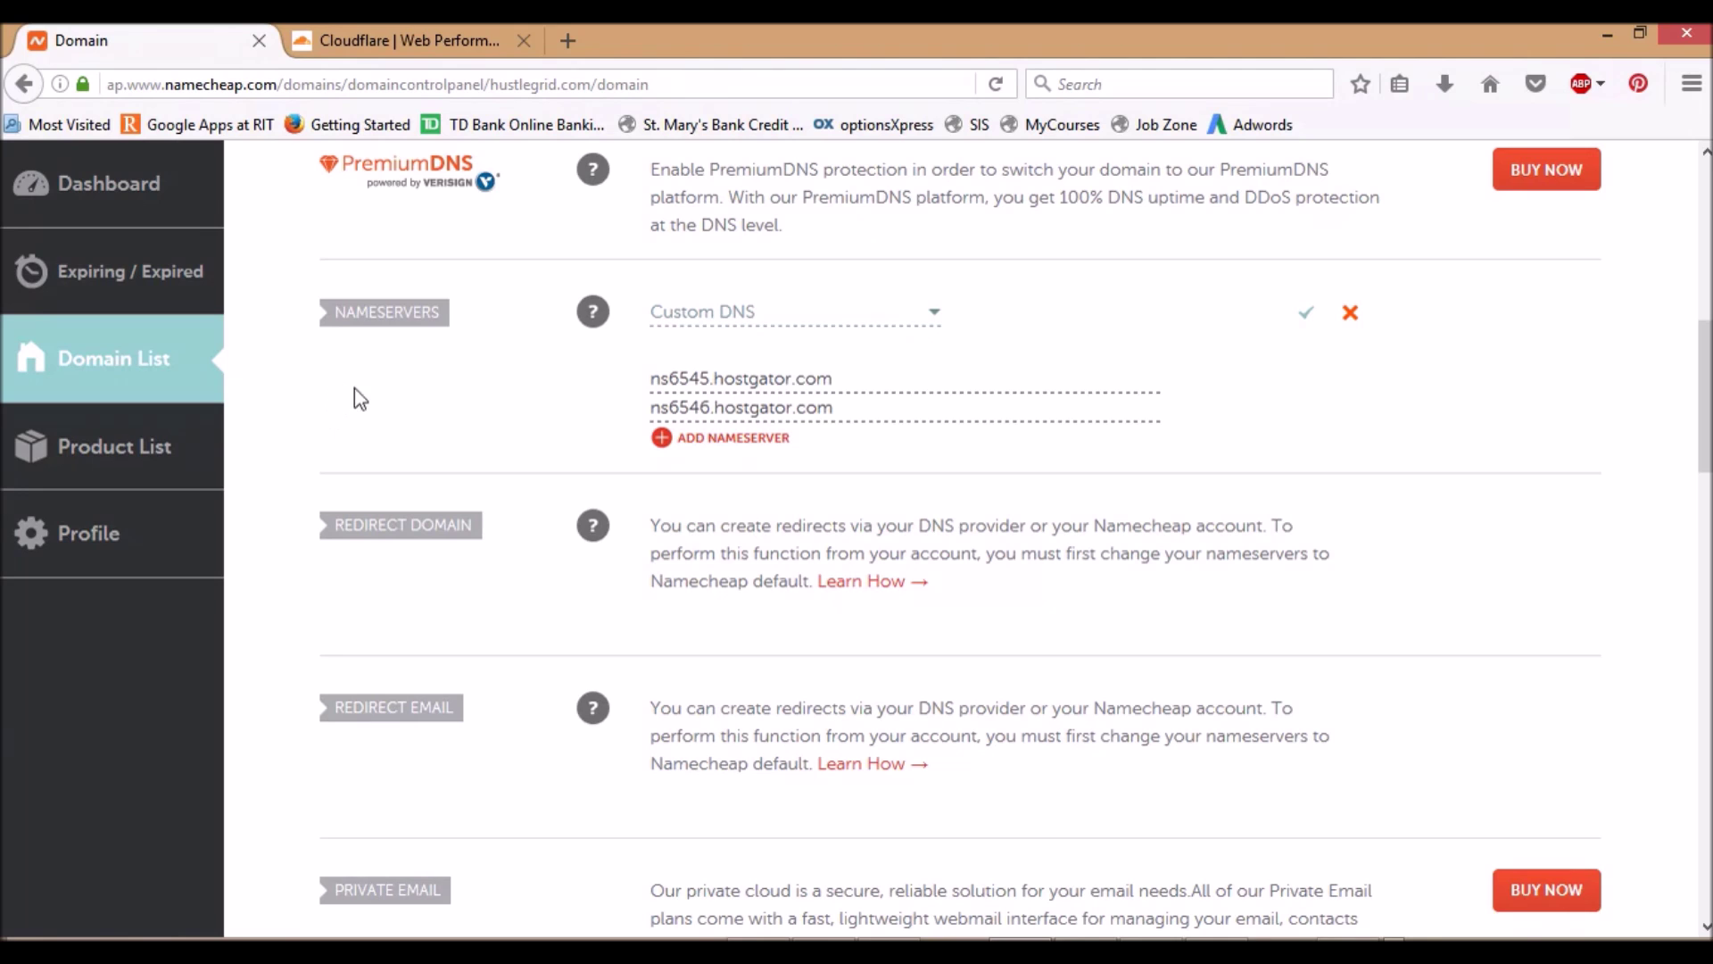
left_click(386, 44)
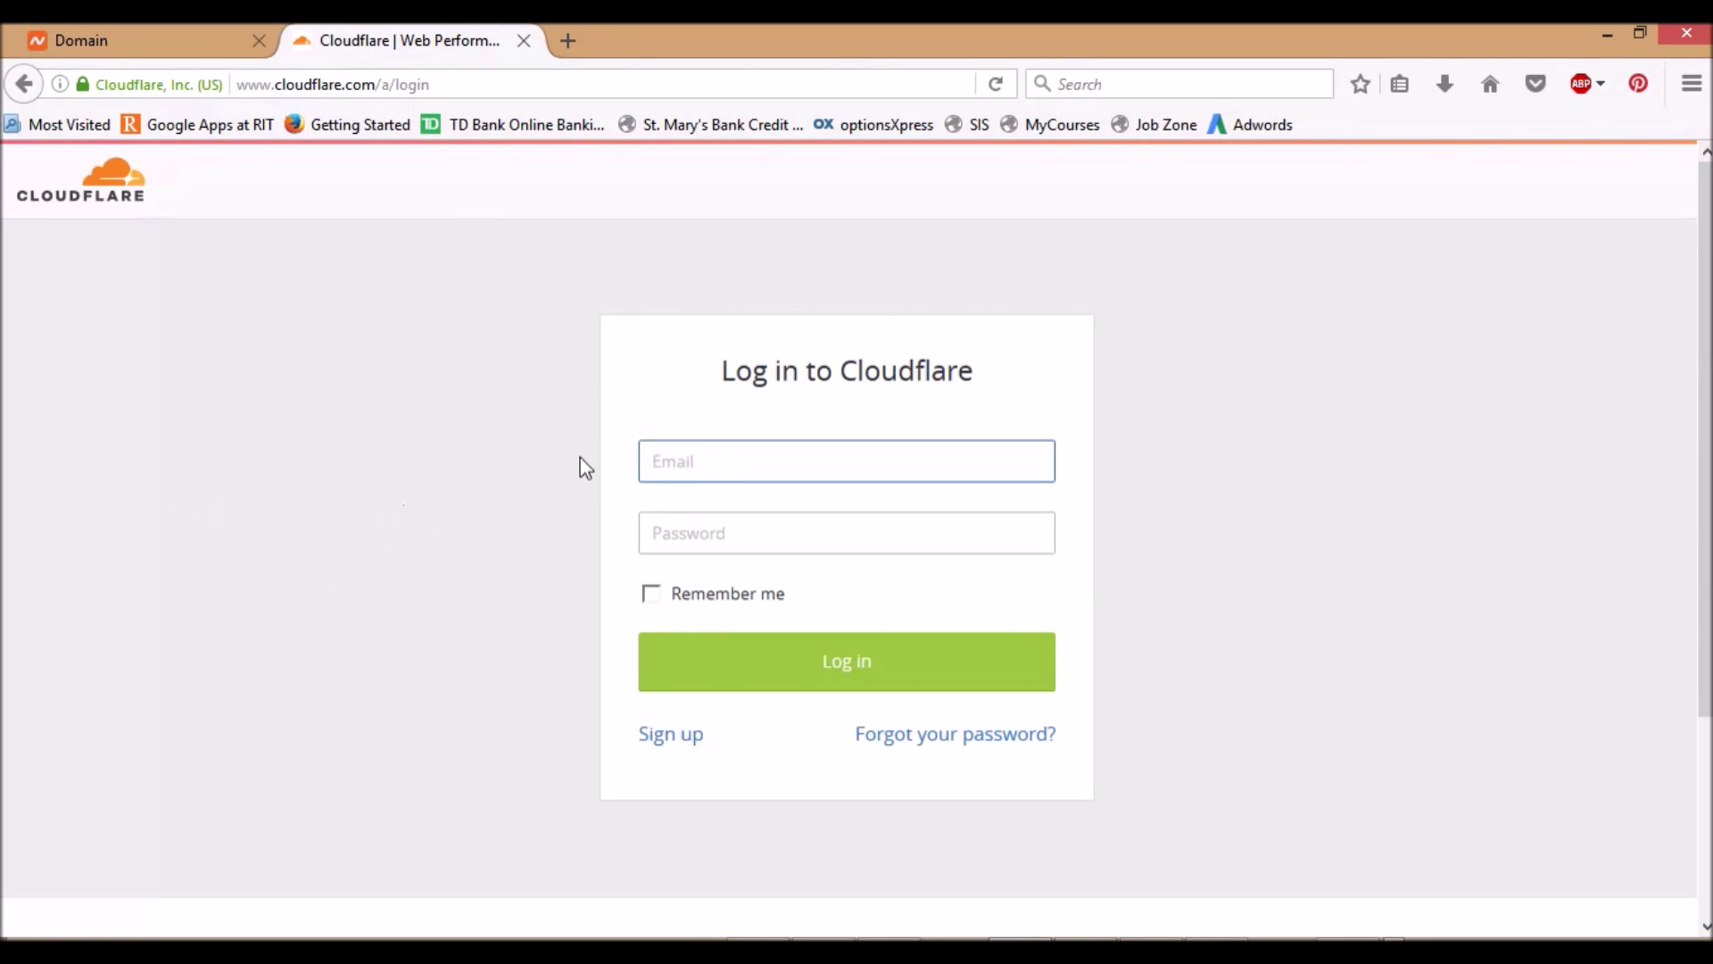
Sign in to Cloudflare using the saved account login
type("rd")
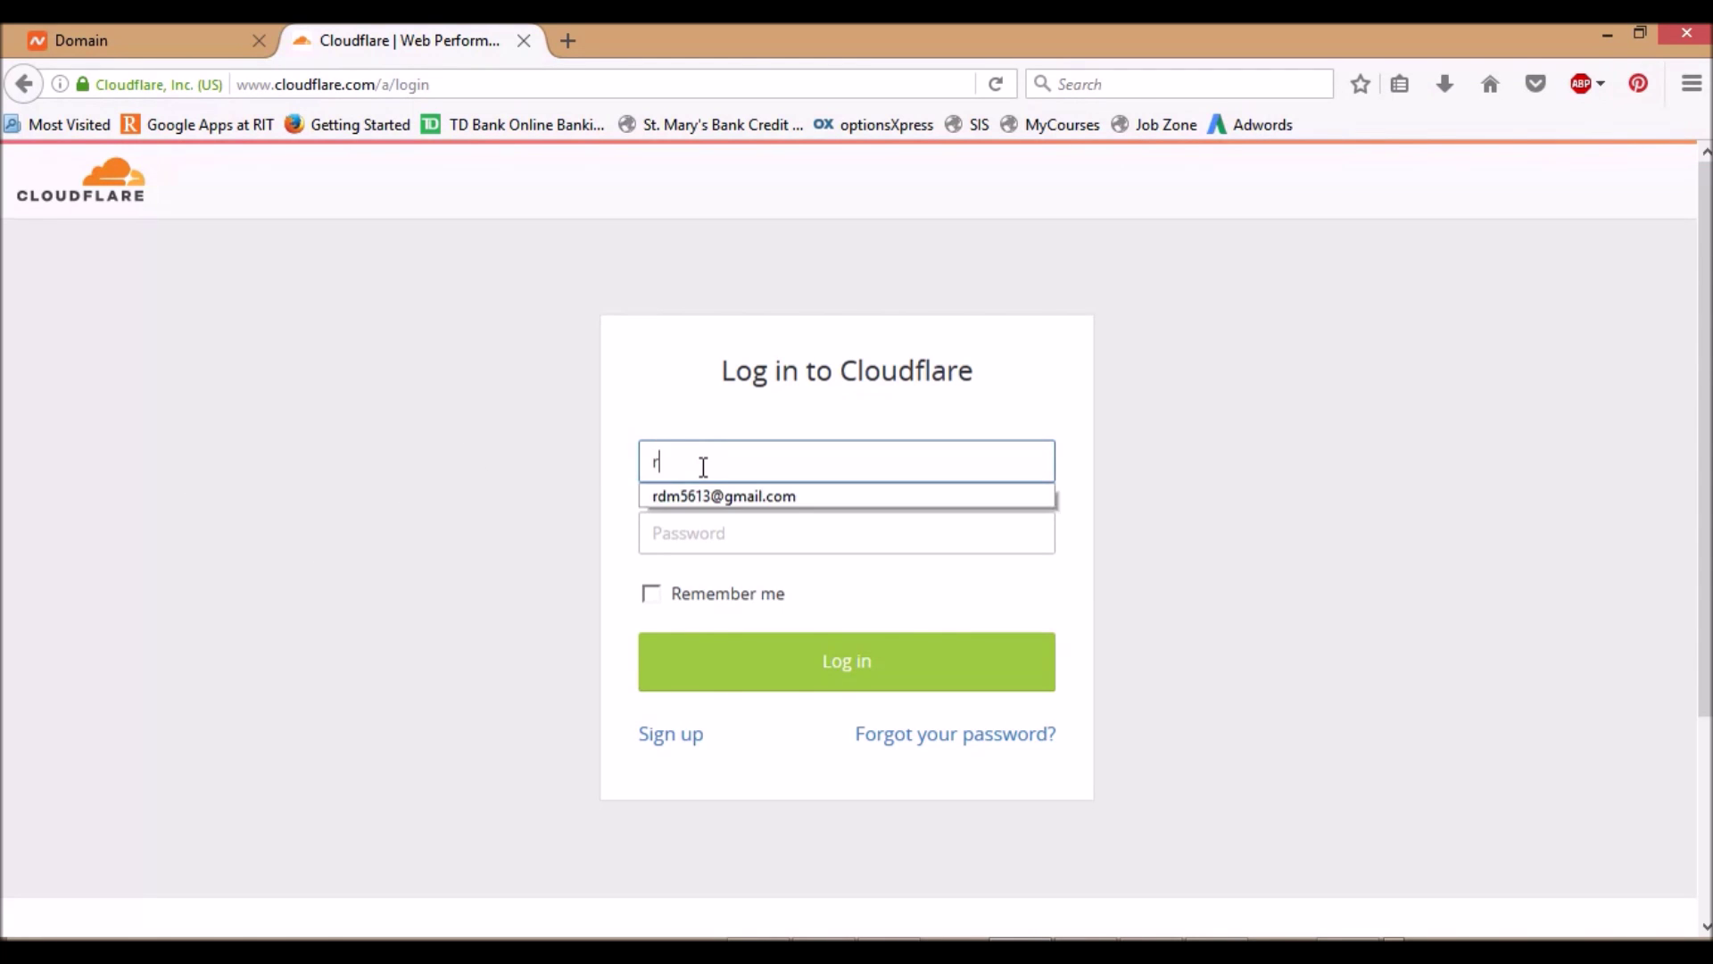
left_click(701, 494)
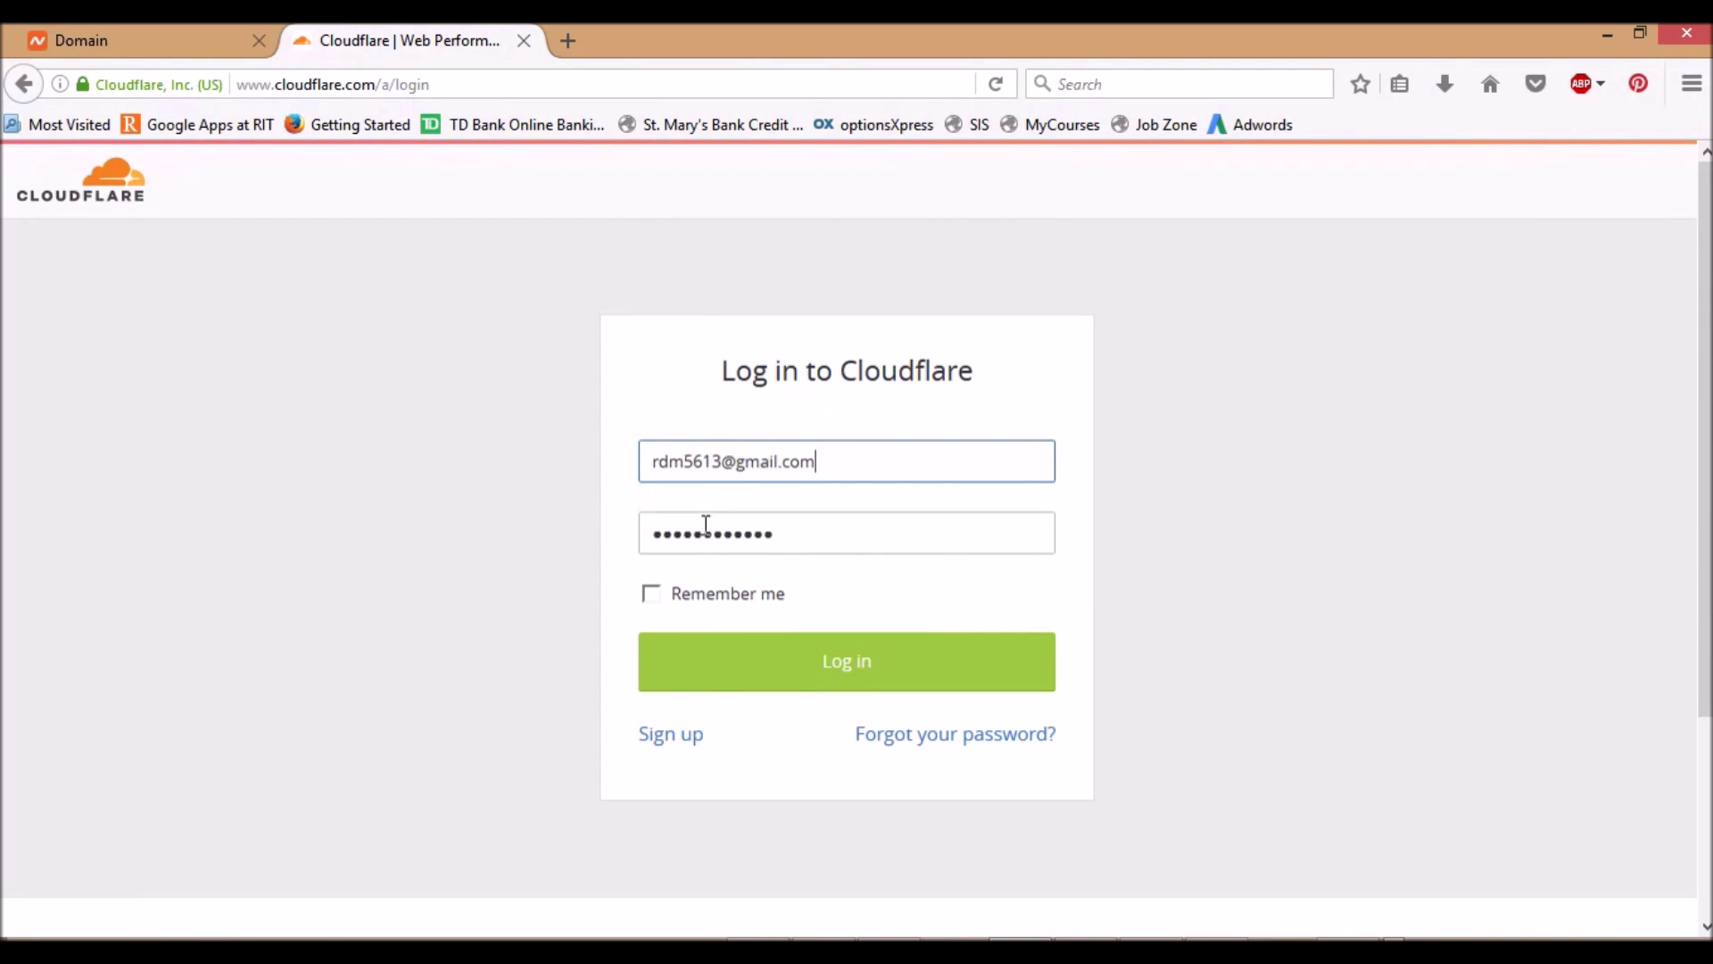
left_click(763, 670)
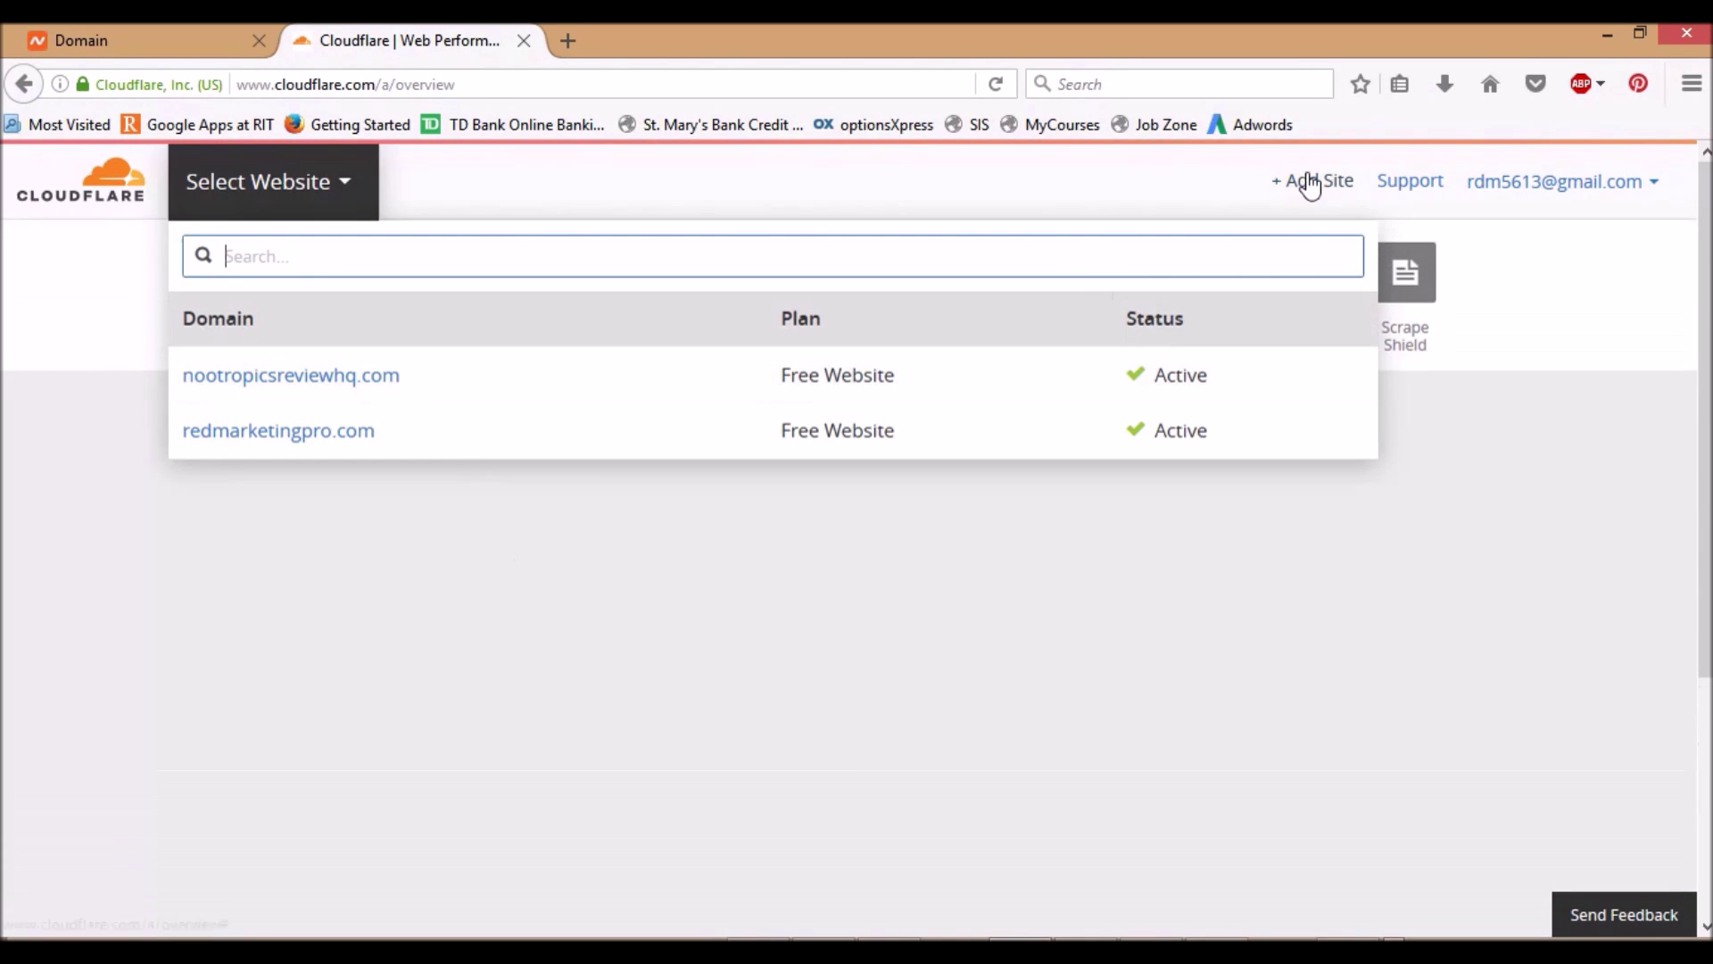
left_click(1307, 182)
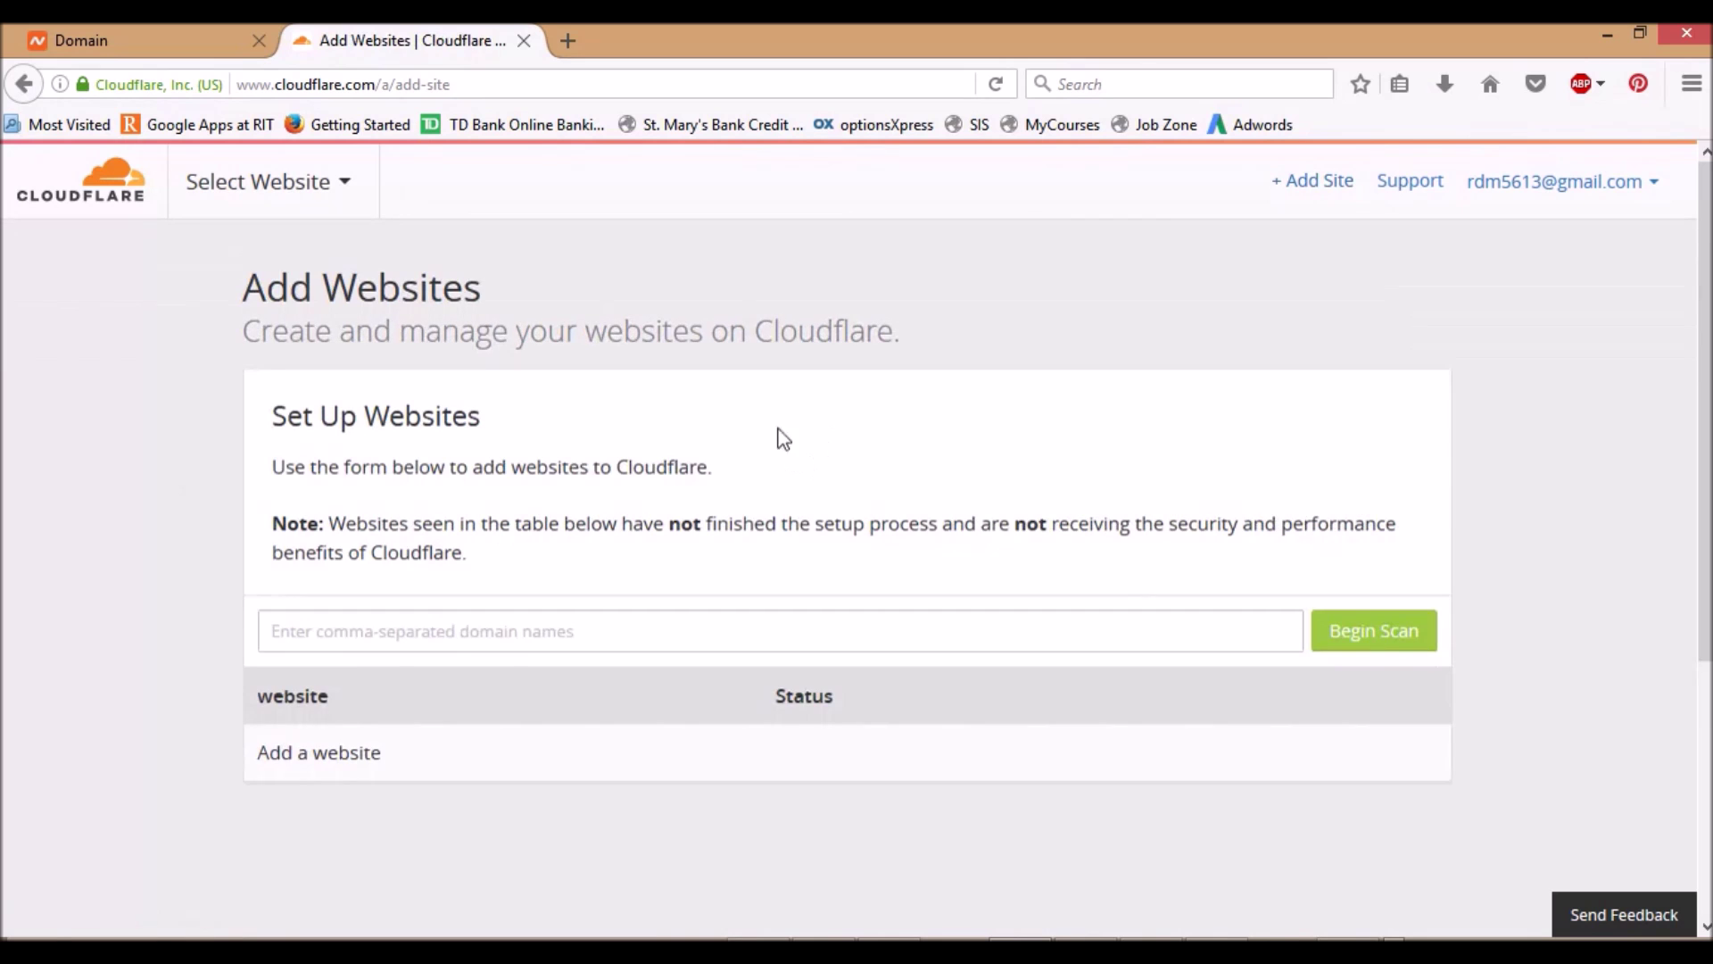
left_click(431, 635)
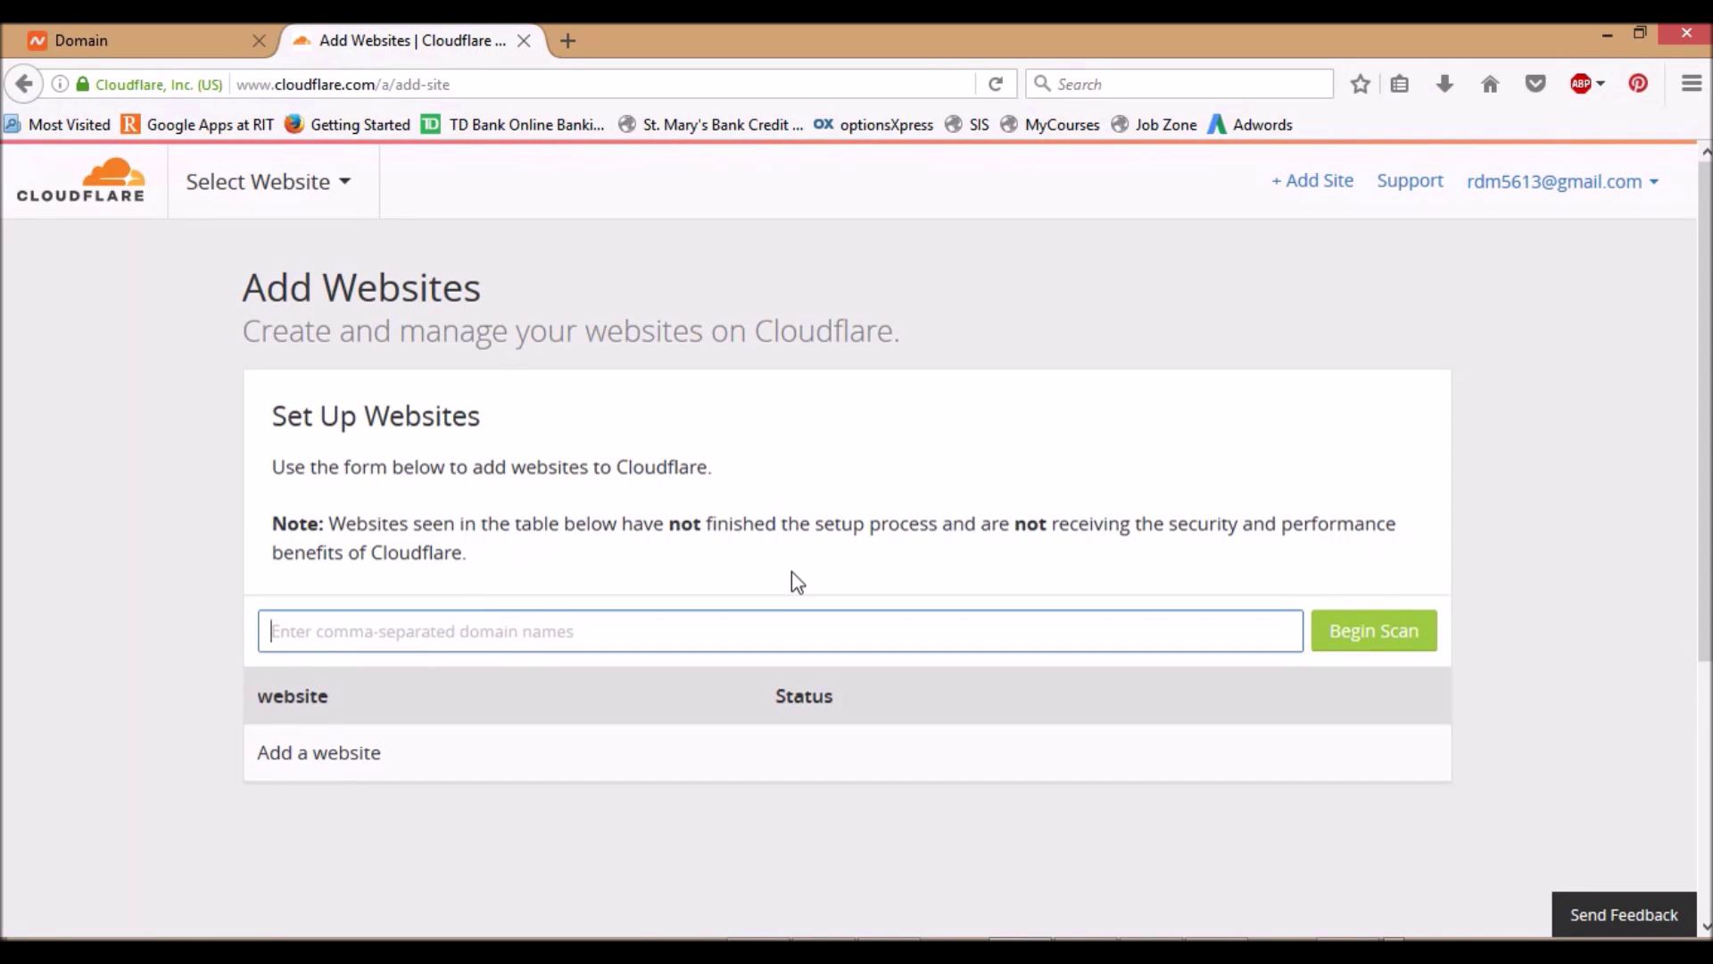
type("http:")
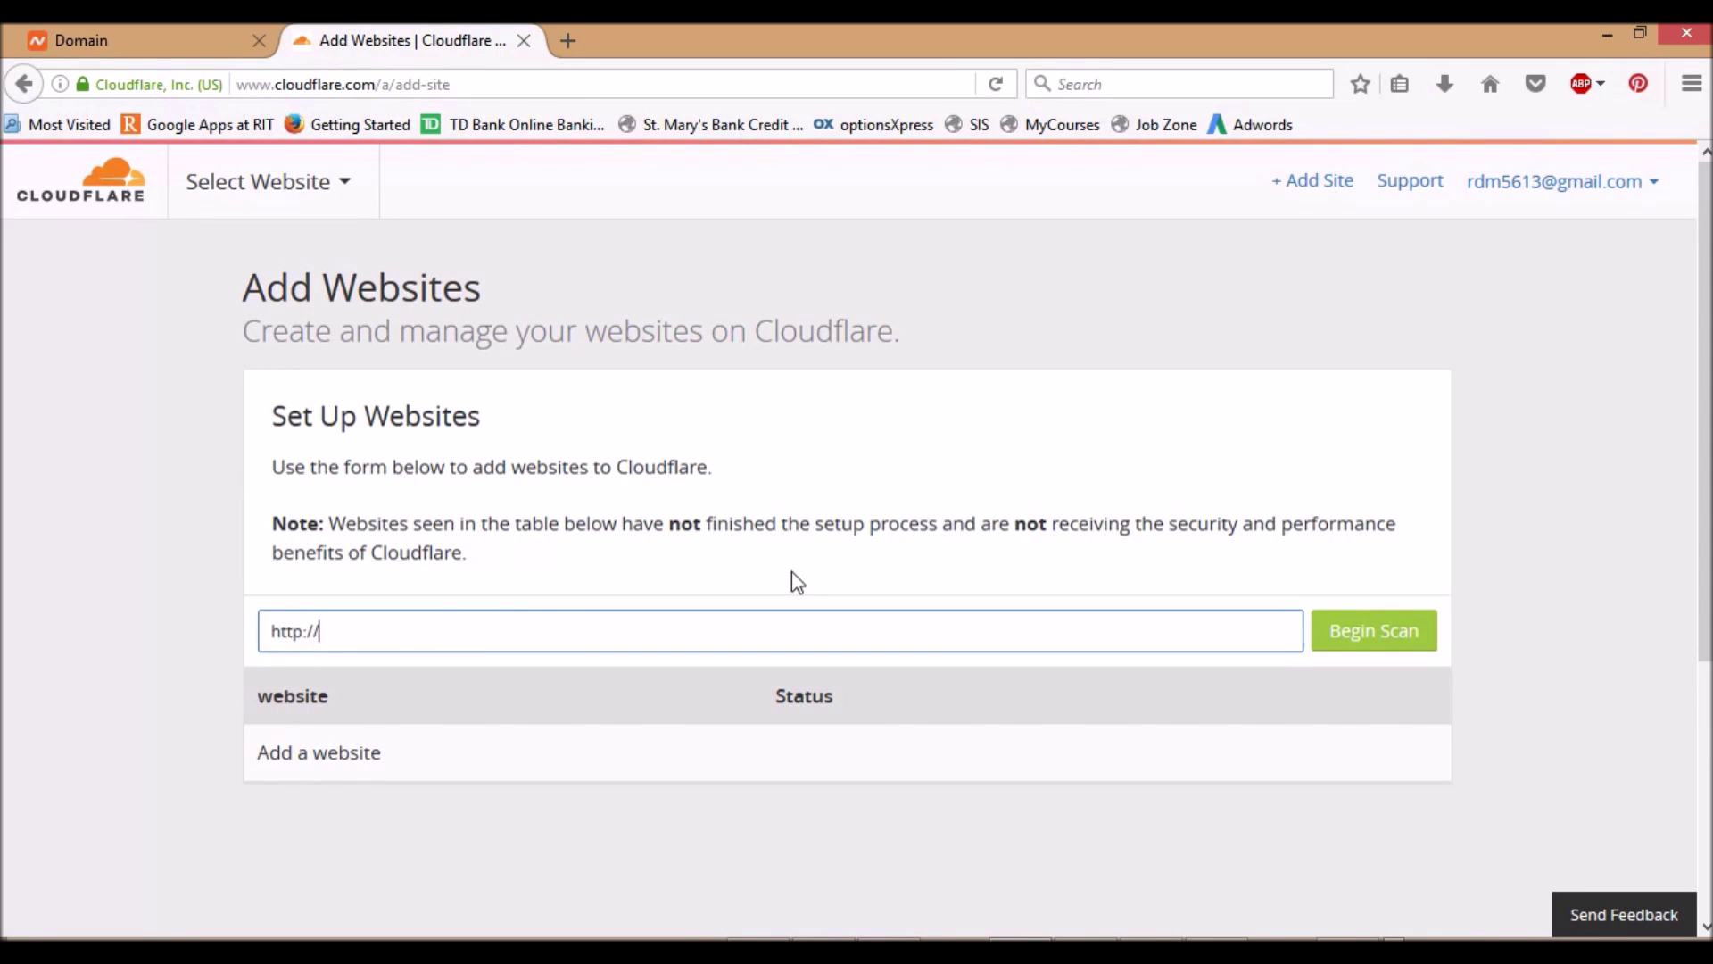
type("//hustlegrid.com")
left_click(1377, 644)
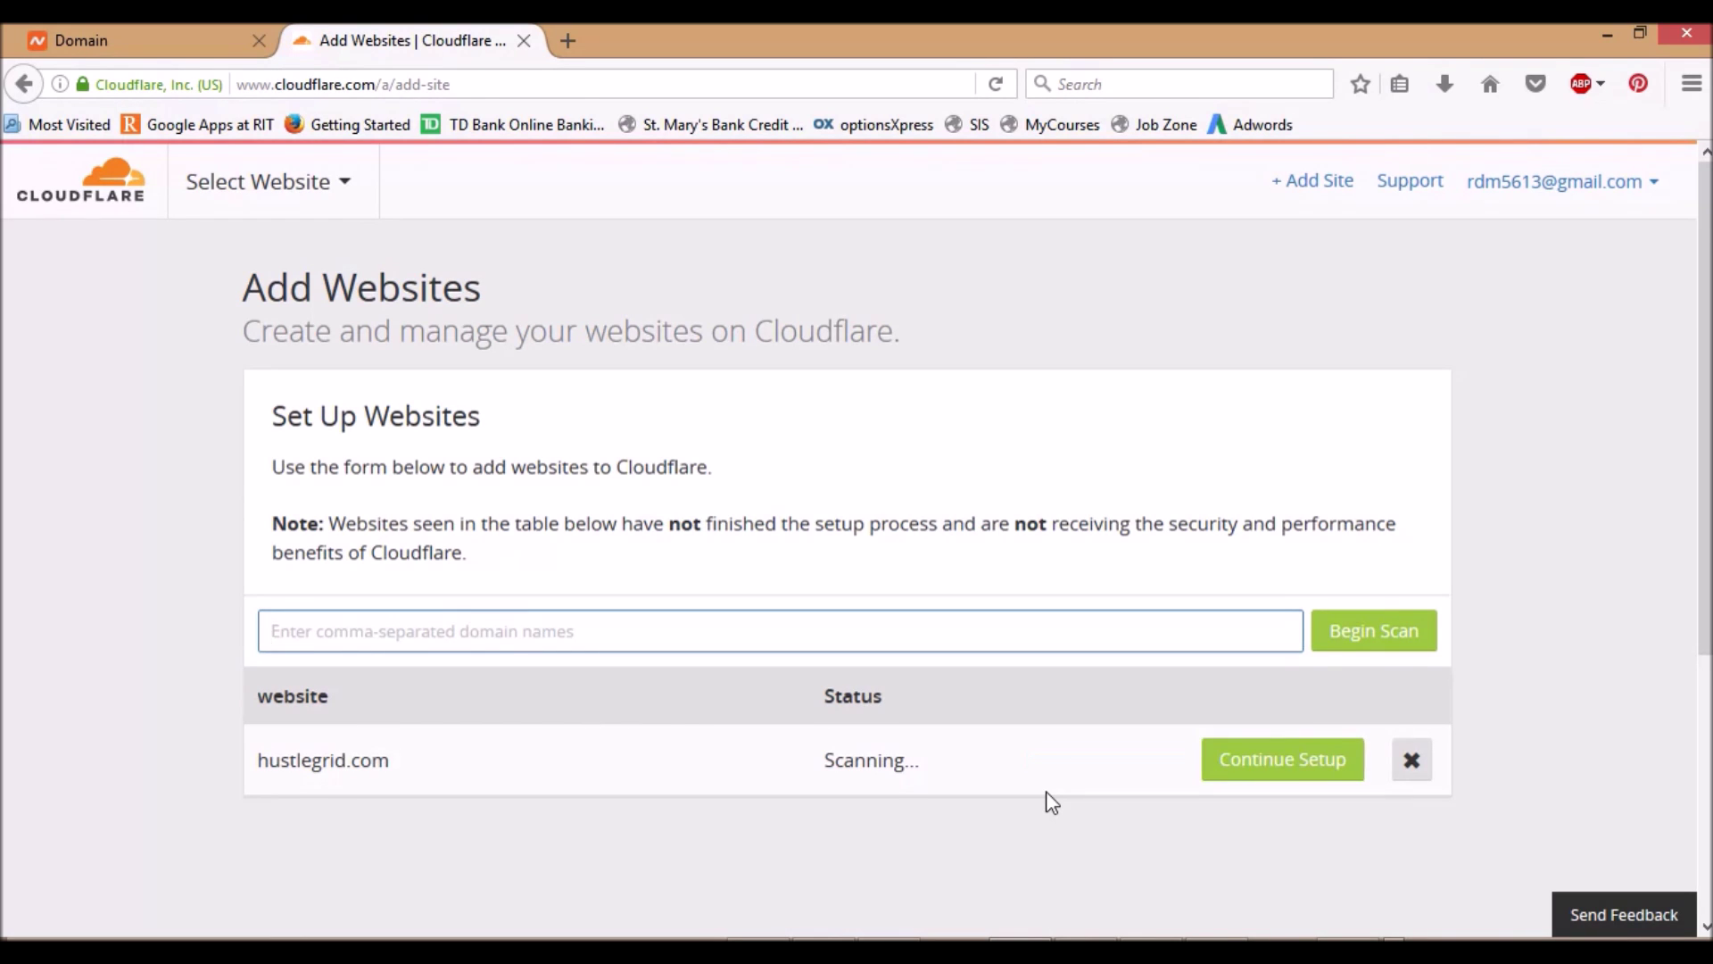
Continue setup for hustlegrid.com once its scan finishes
left_click(1267, 773)
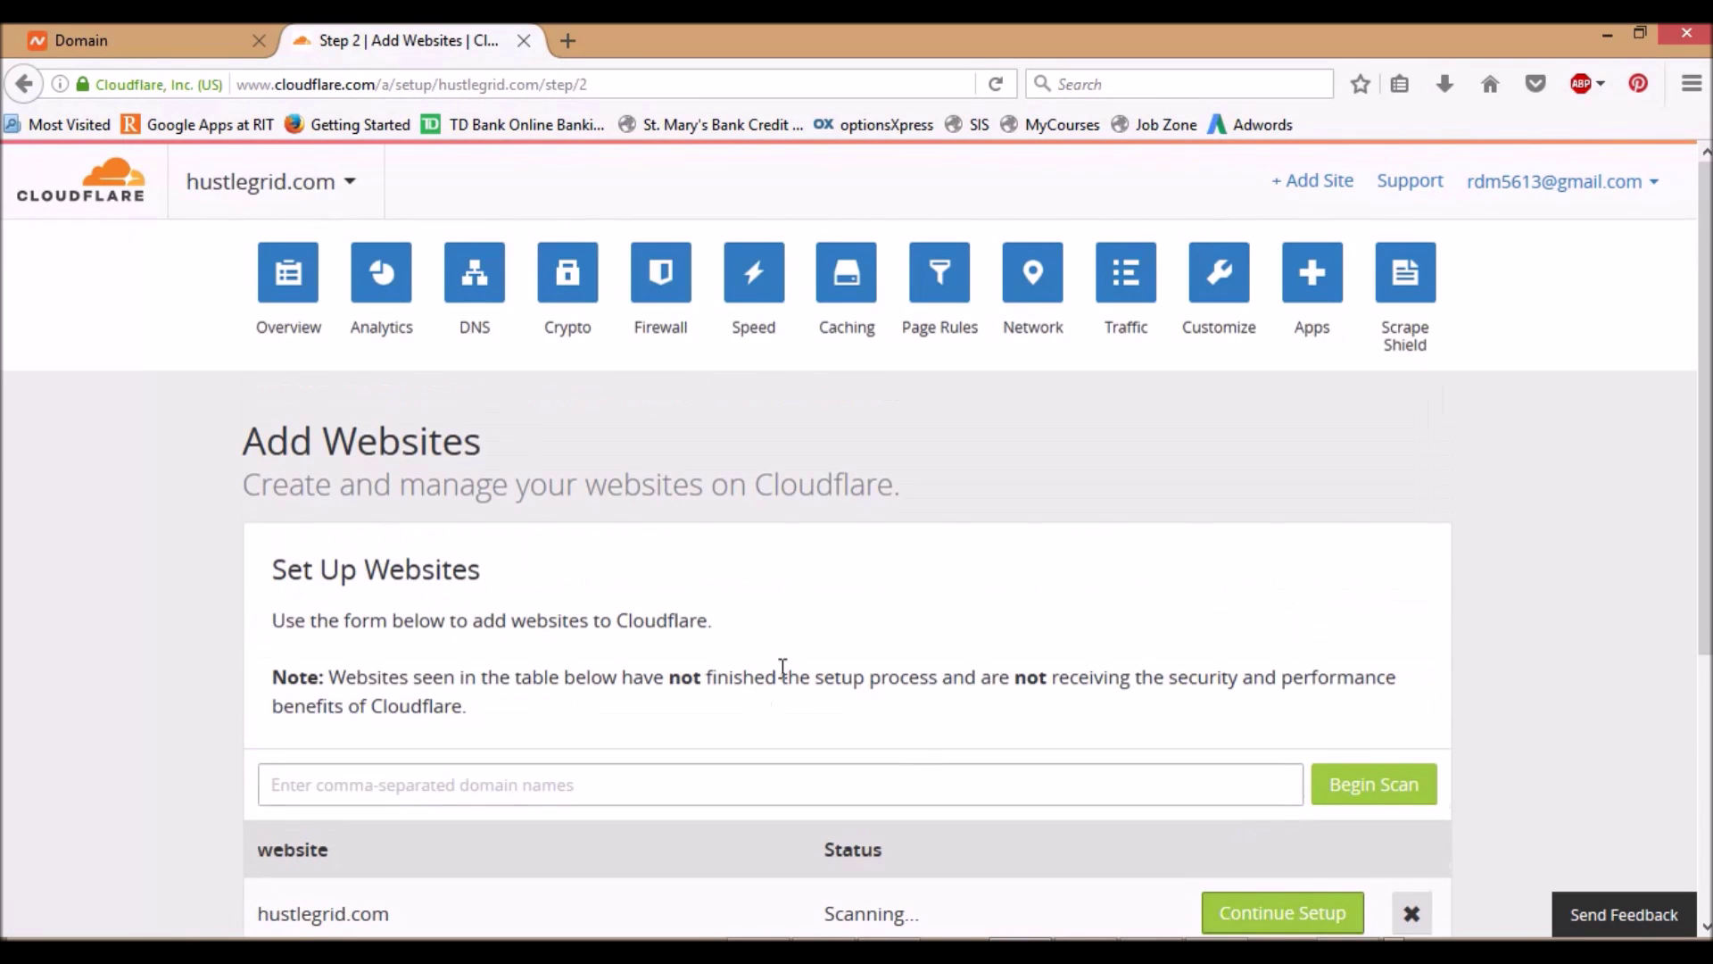
Delete the cpanel CNAME record from hustlegrid.com's scanned DNS records
scroll(207, 584, "down", 3)
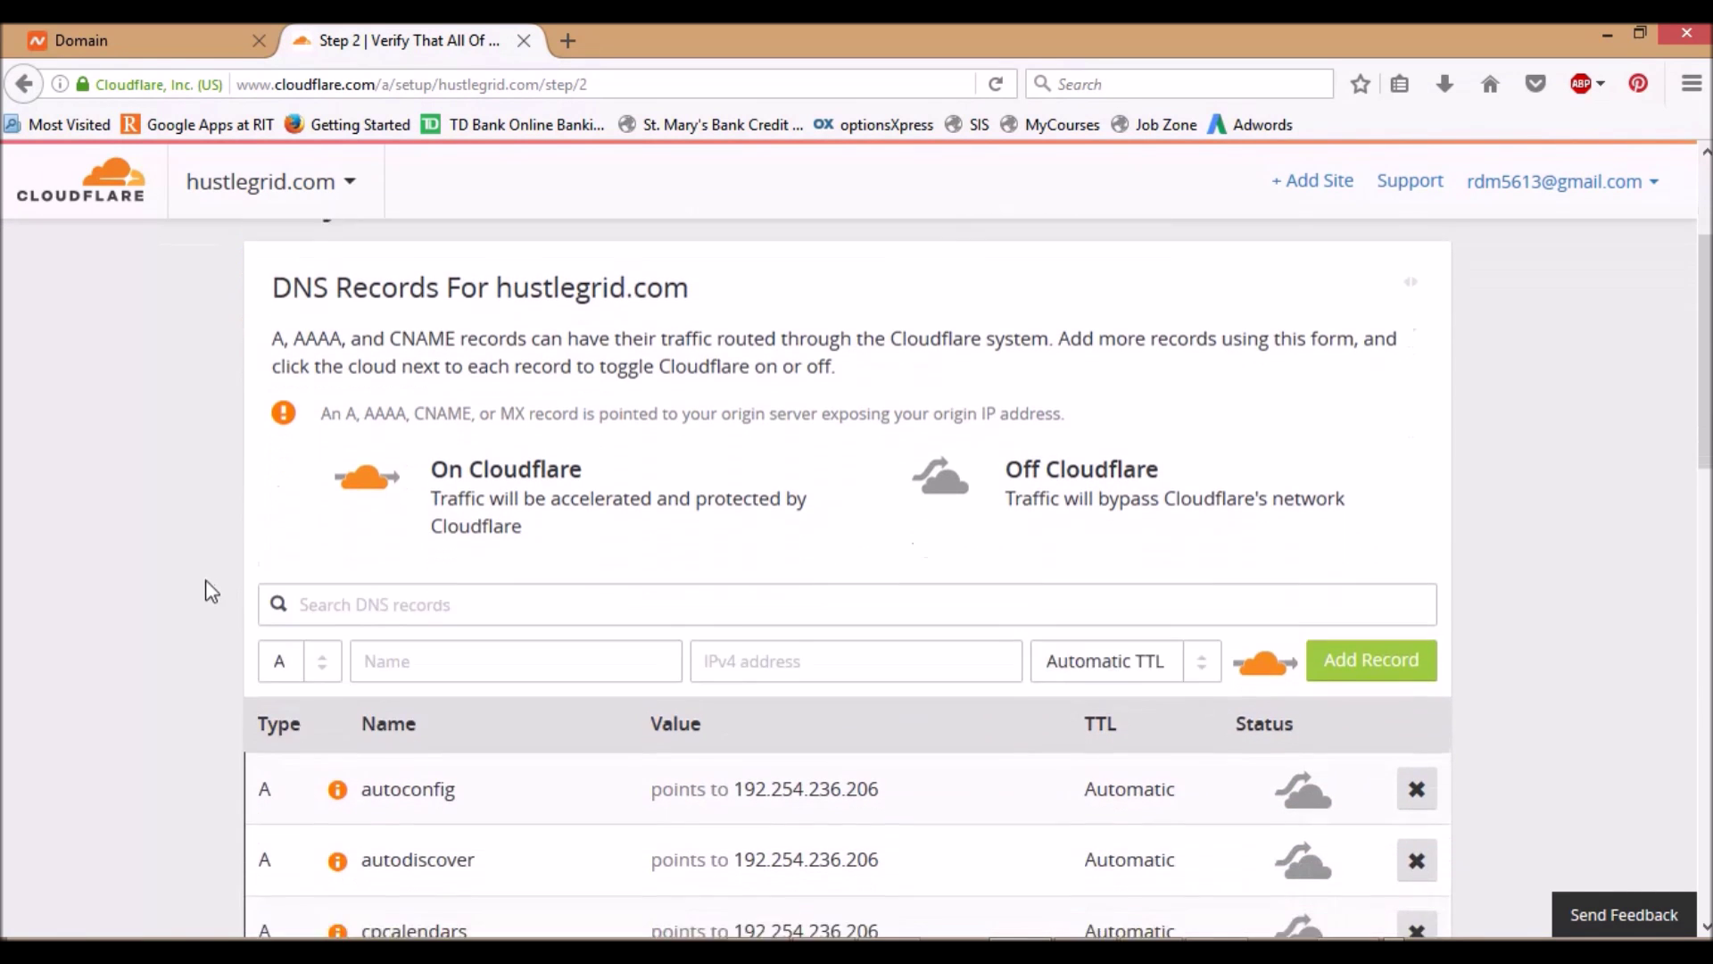
scroll(202, 616, "up", 3)
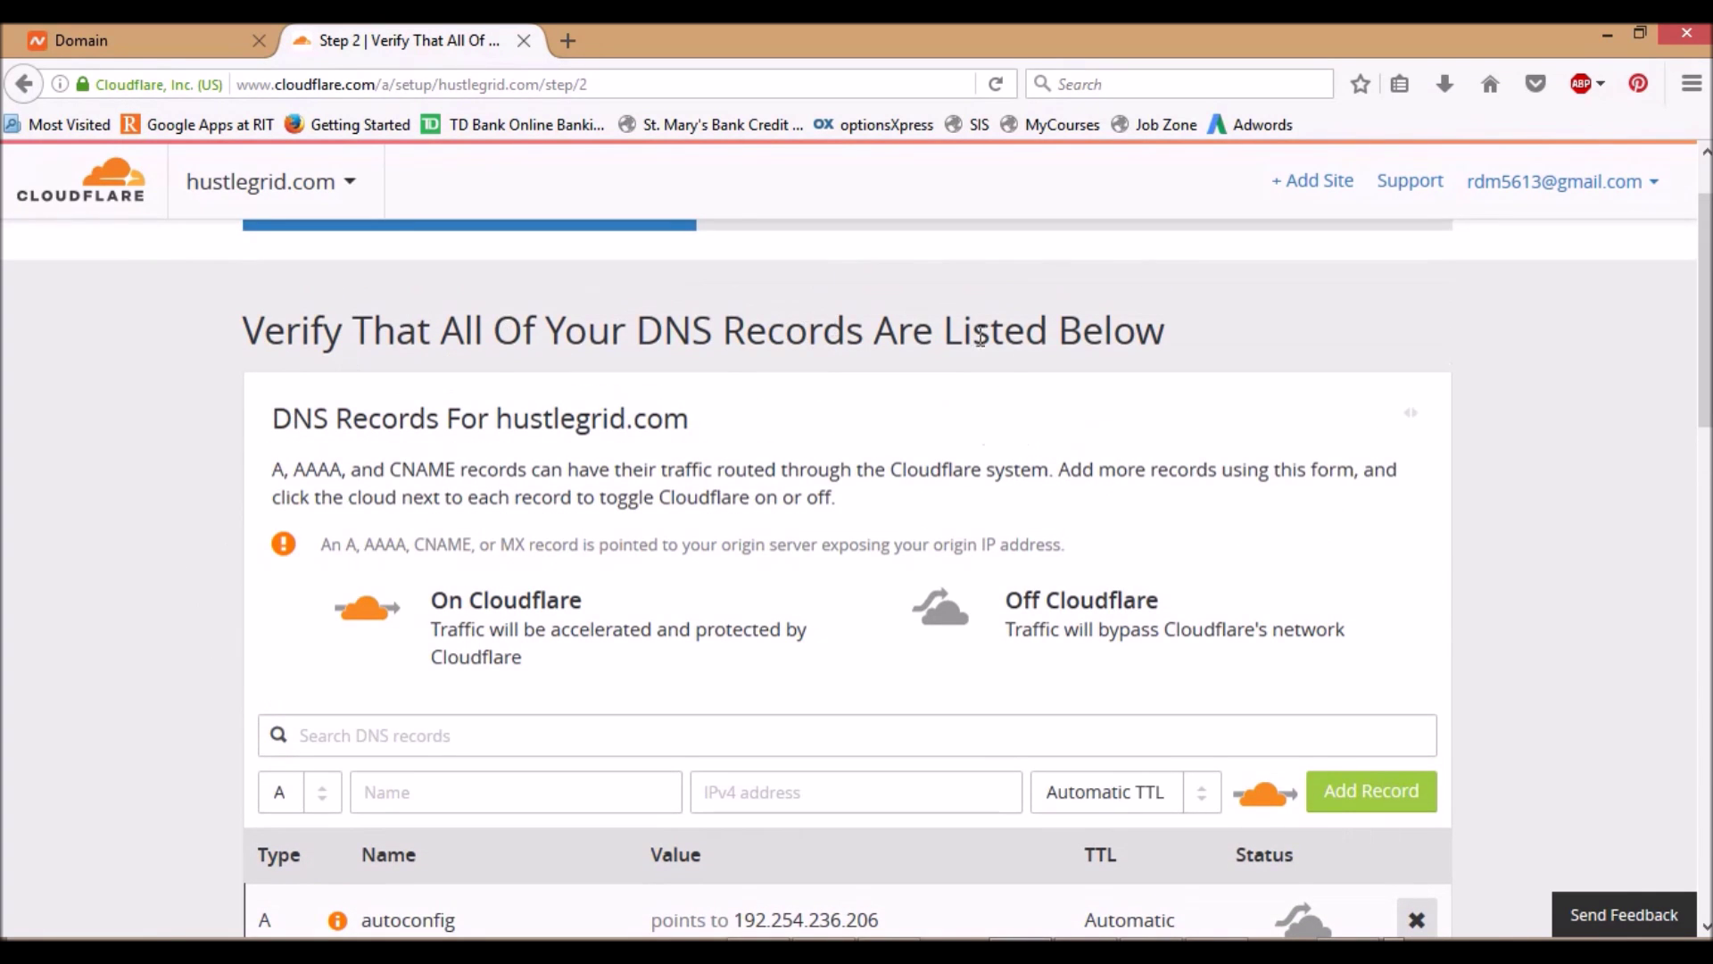
scroll(253, 486, "down", 1)
scroll(253, 487, "down", 5)
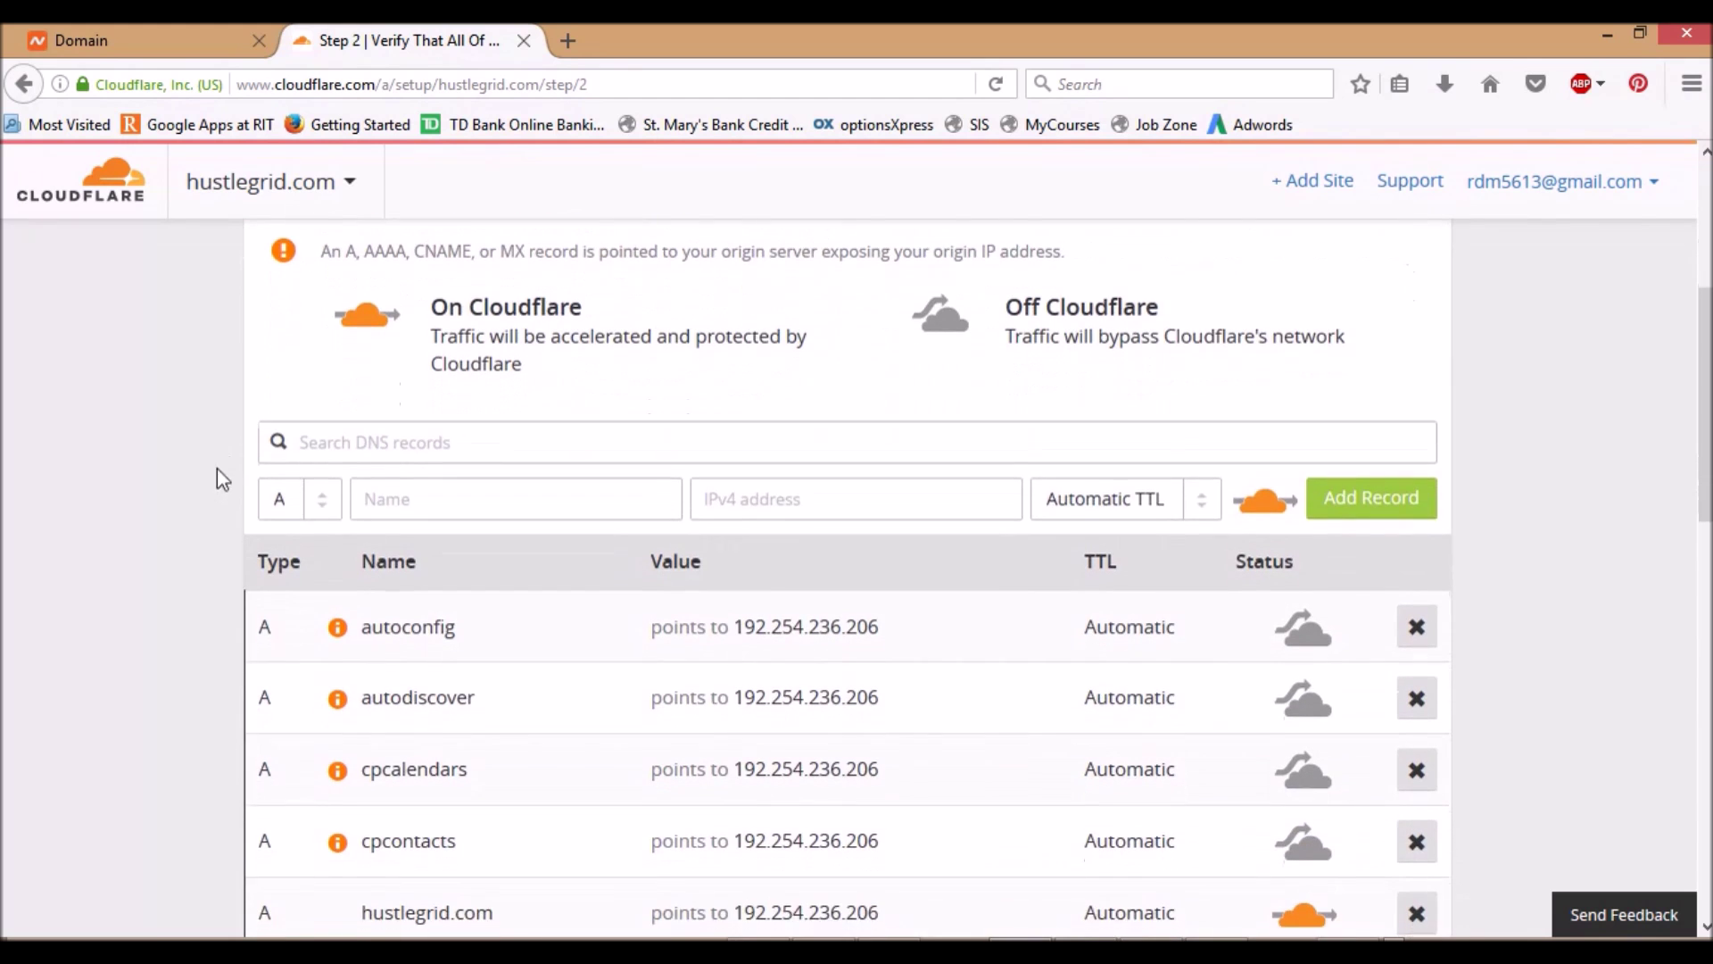
scroll(193, 493, "down", 1)
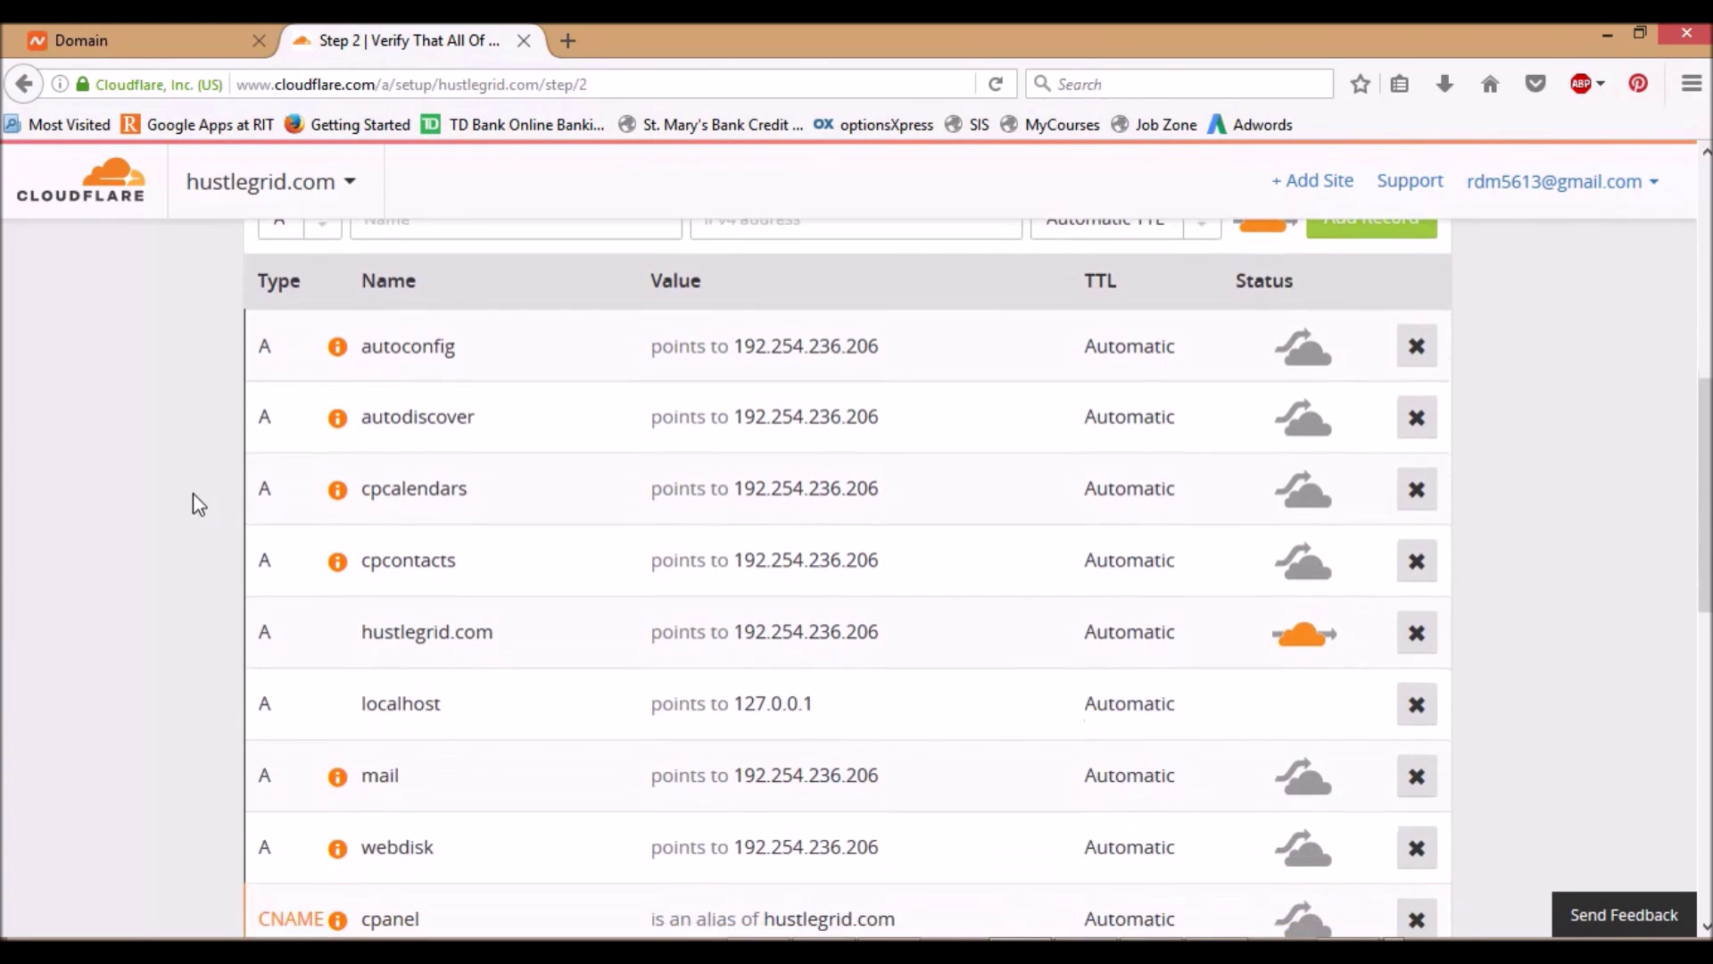
scroll(176, 502, "down", 1)
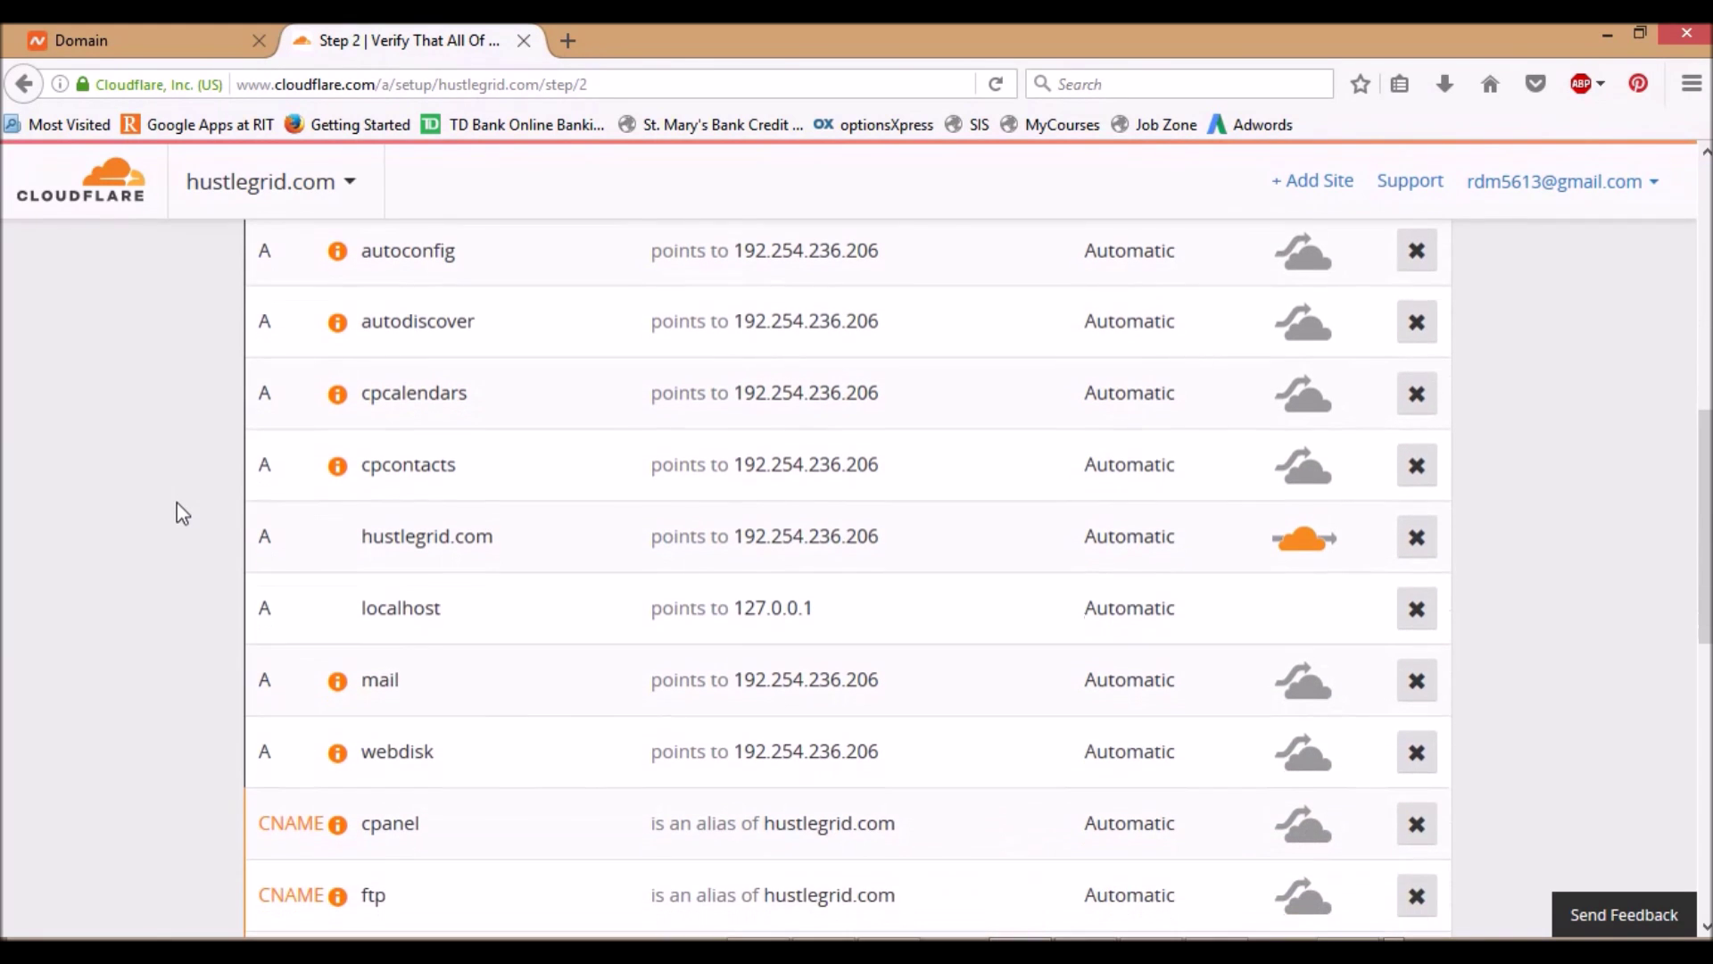
scroll(177, 501, "down", 1)
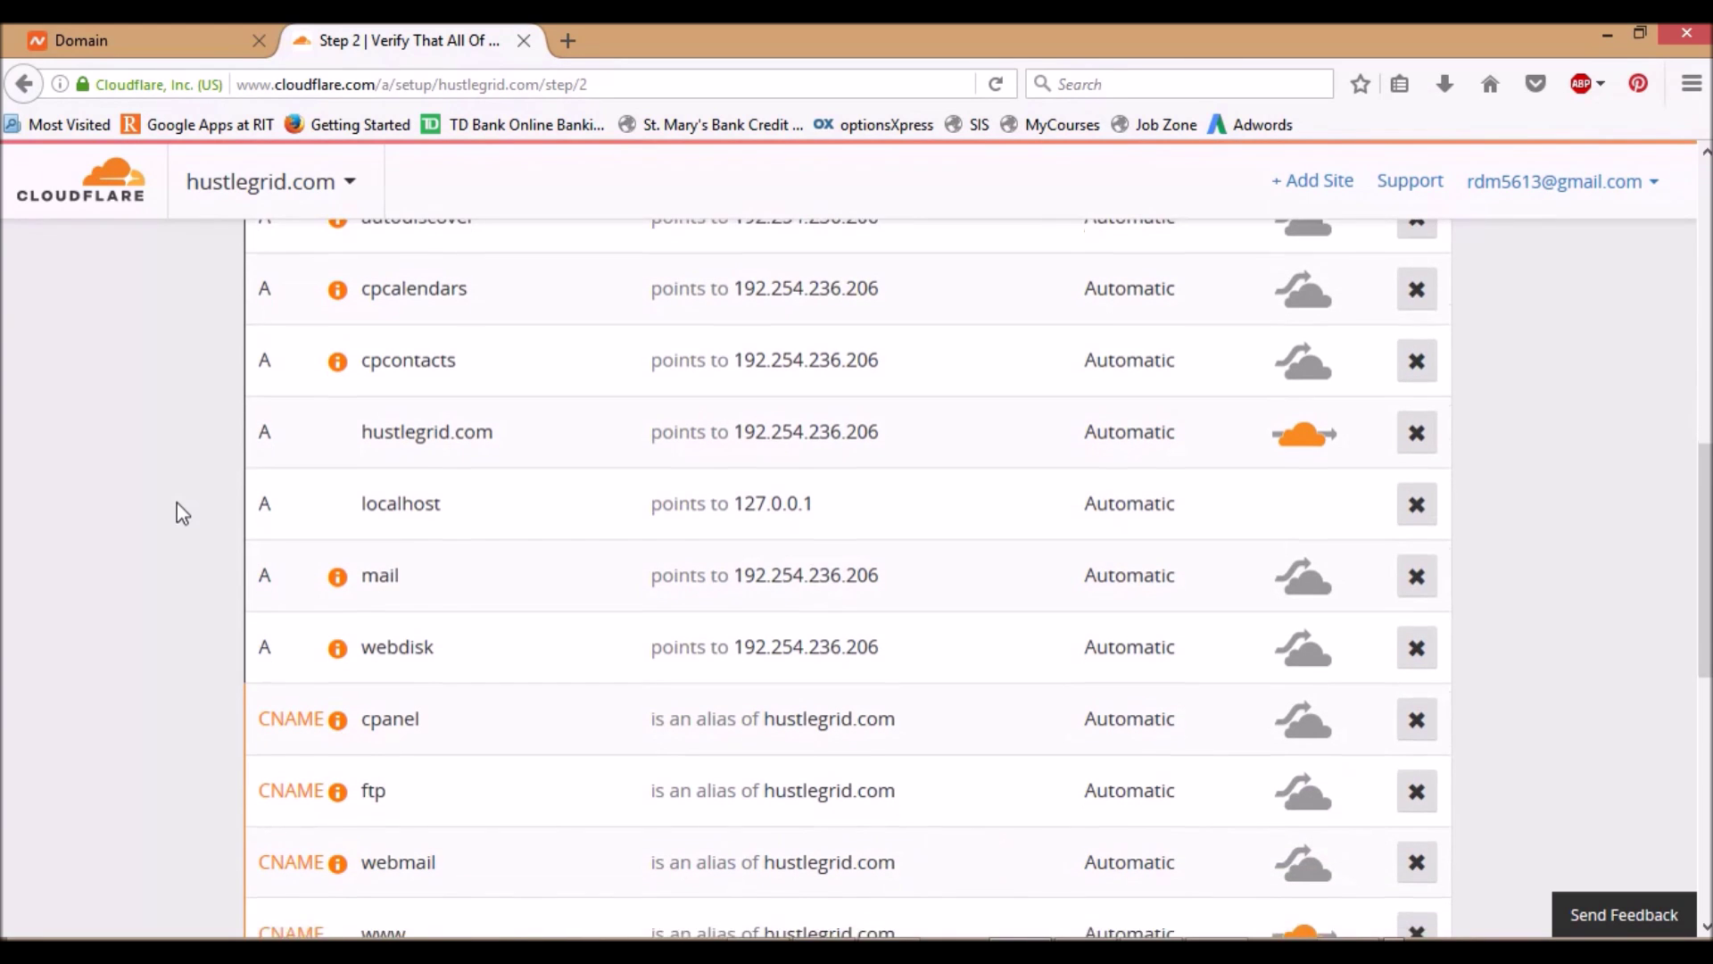
scroll(187, 509, "down", 1)
scroll(197, 515, "down", 1)
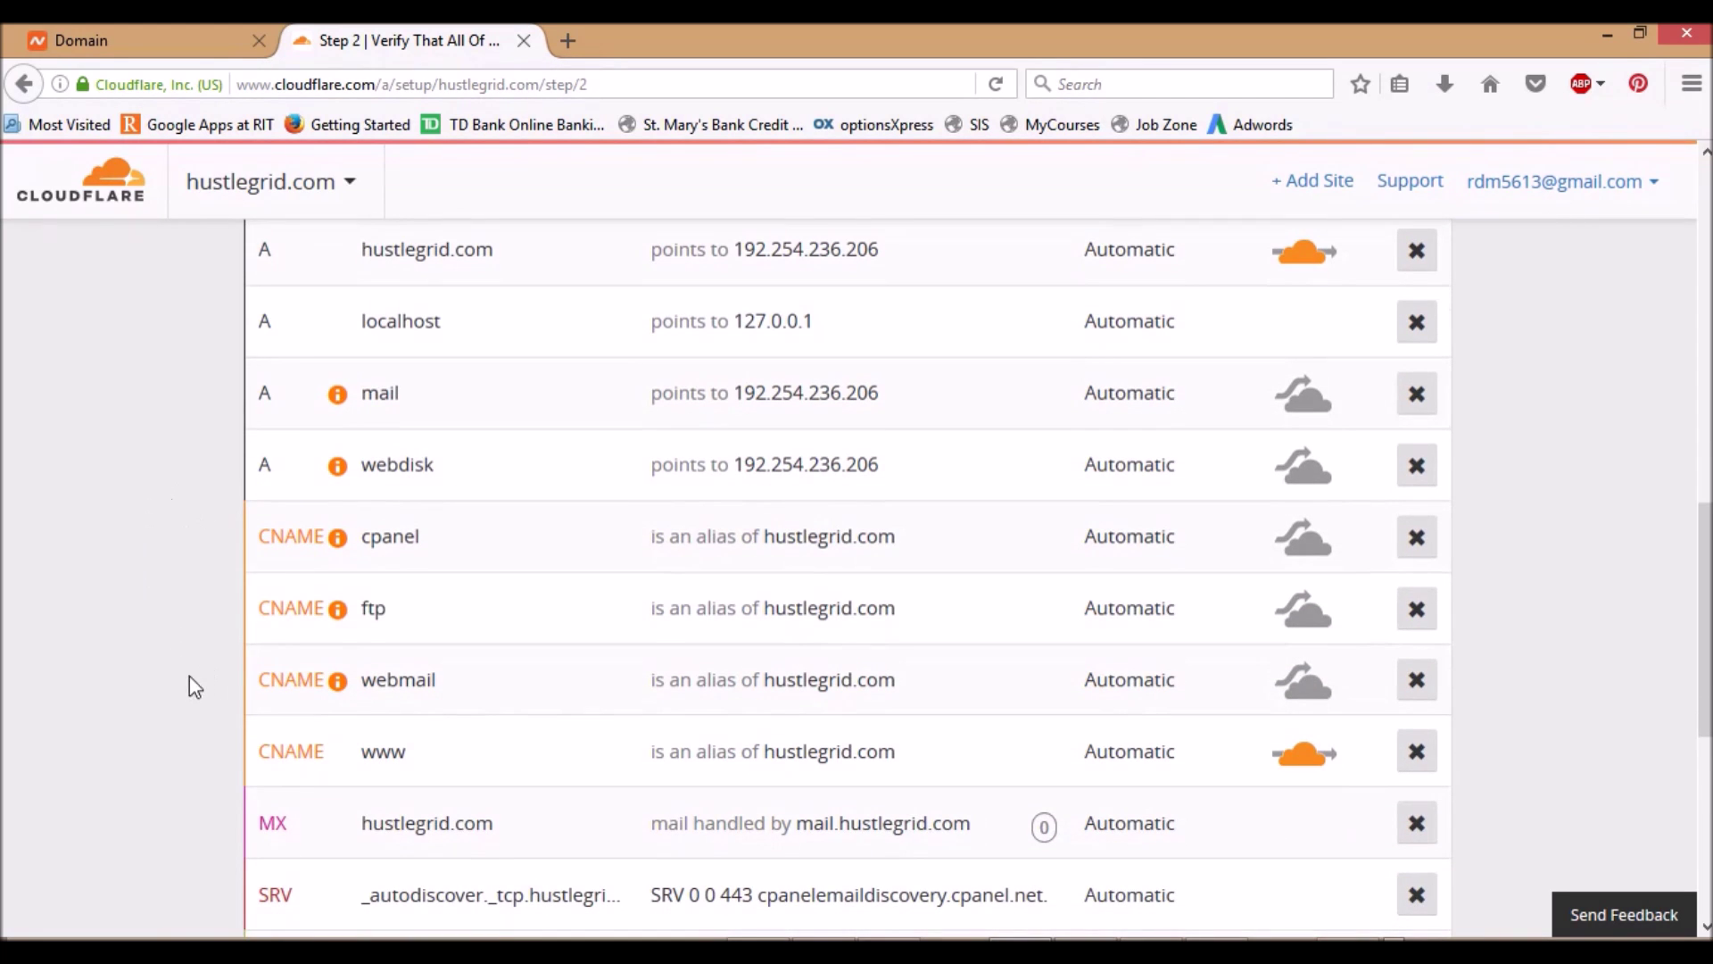
left_click(1417, 538)
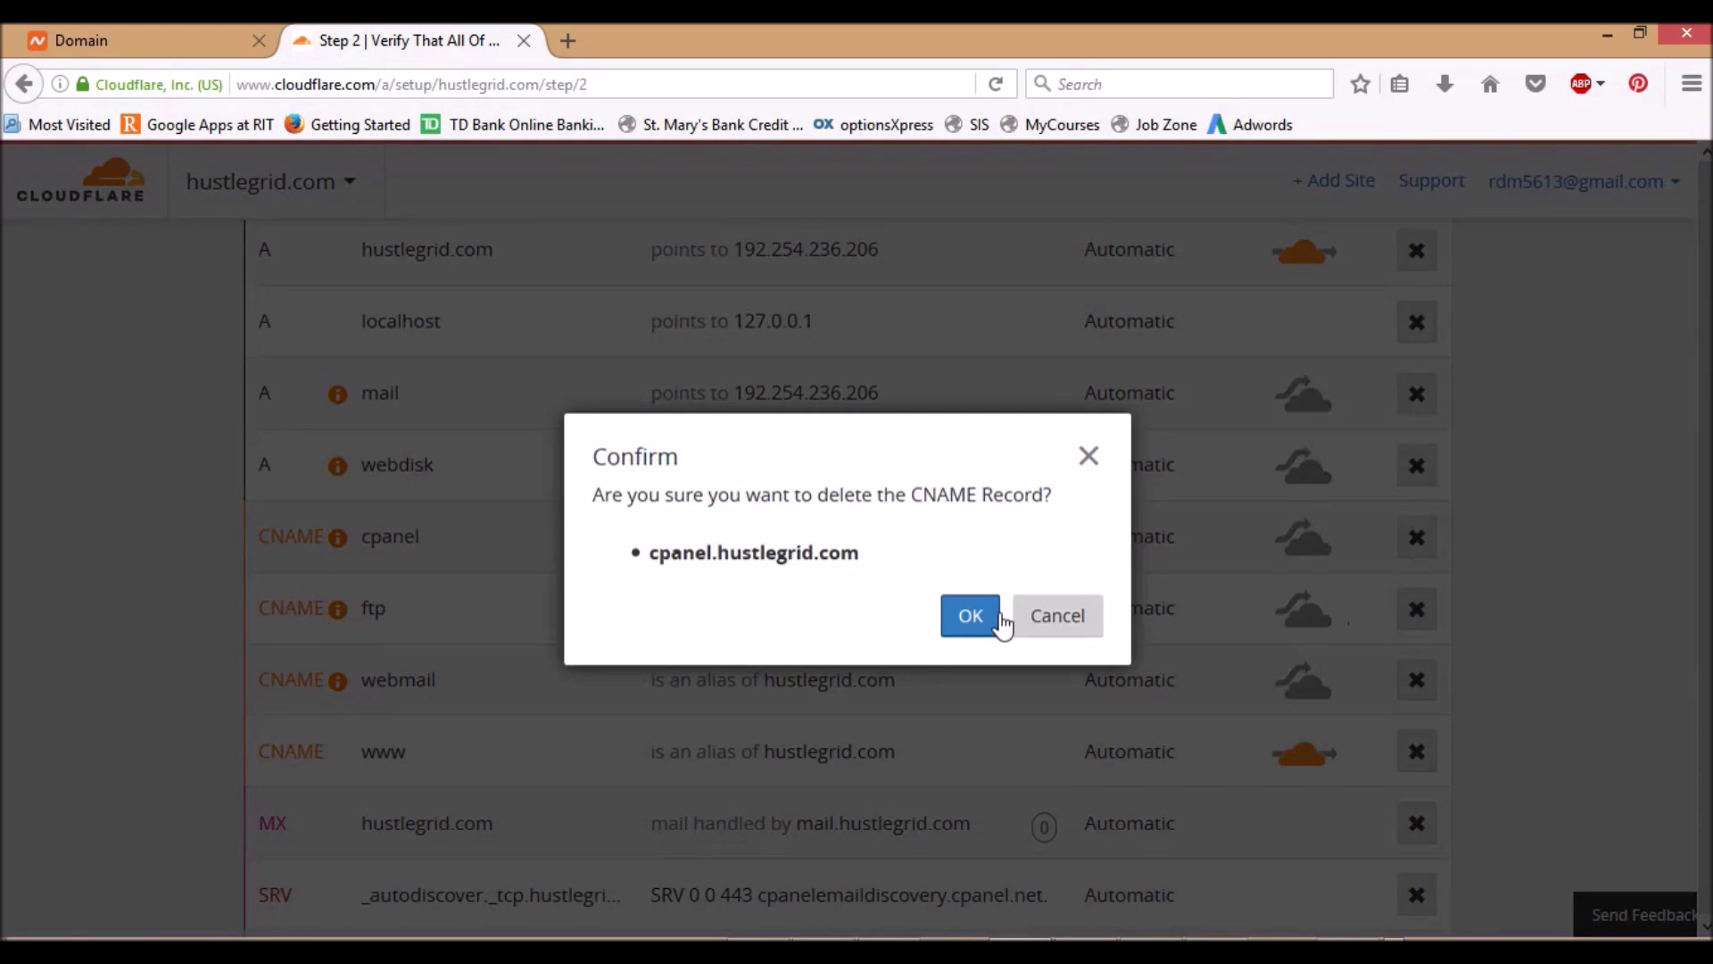
left_click(999, 618)
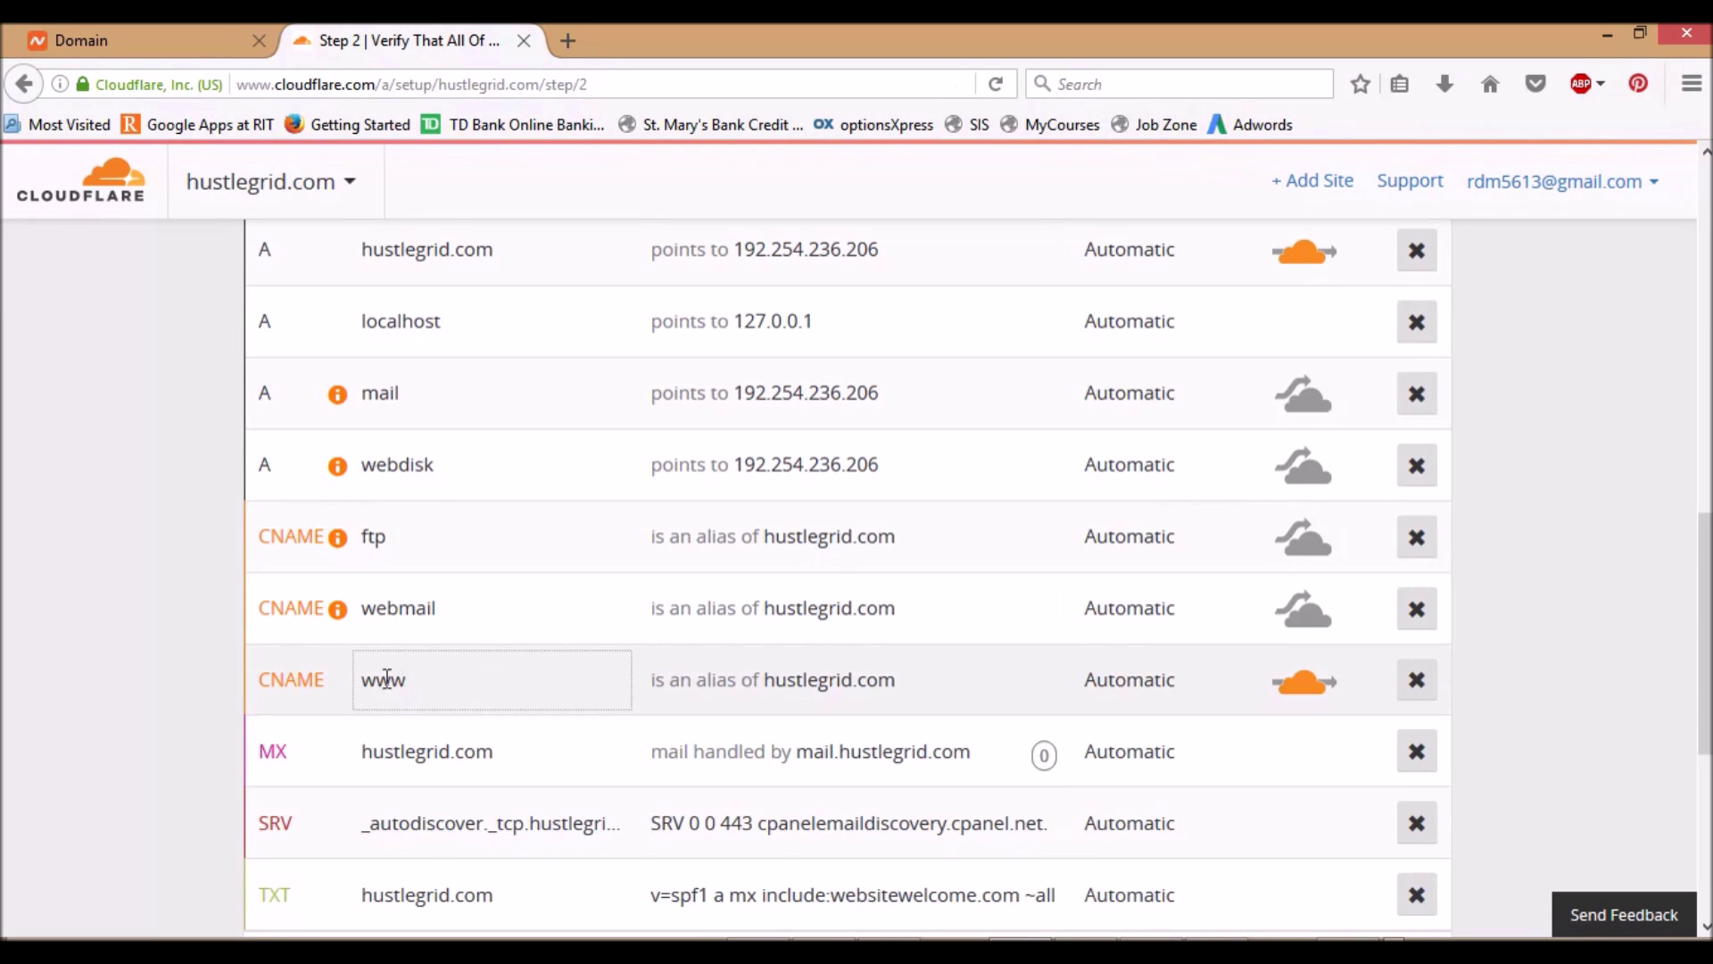
Verify only the A record and www CNAME remain, and proceed to plan selection
scroll(451, 589, "up", 2)
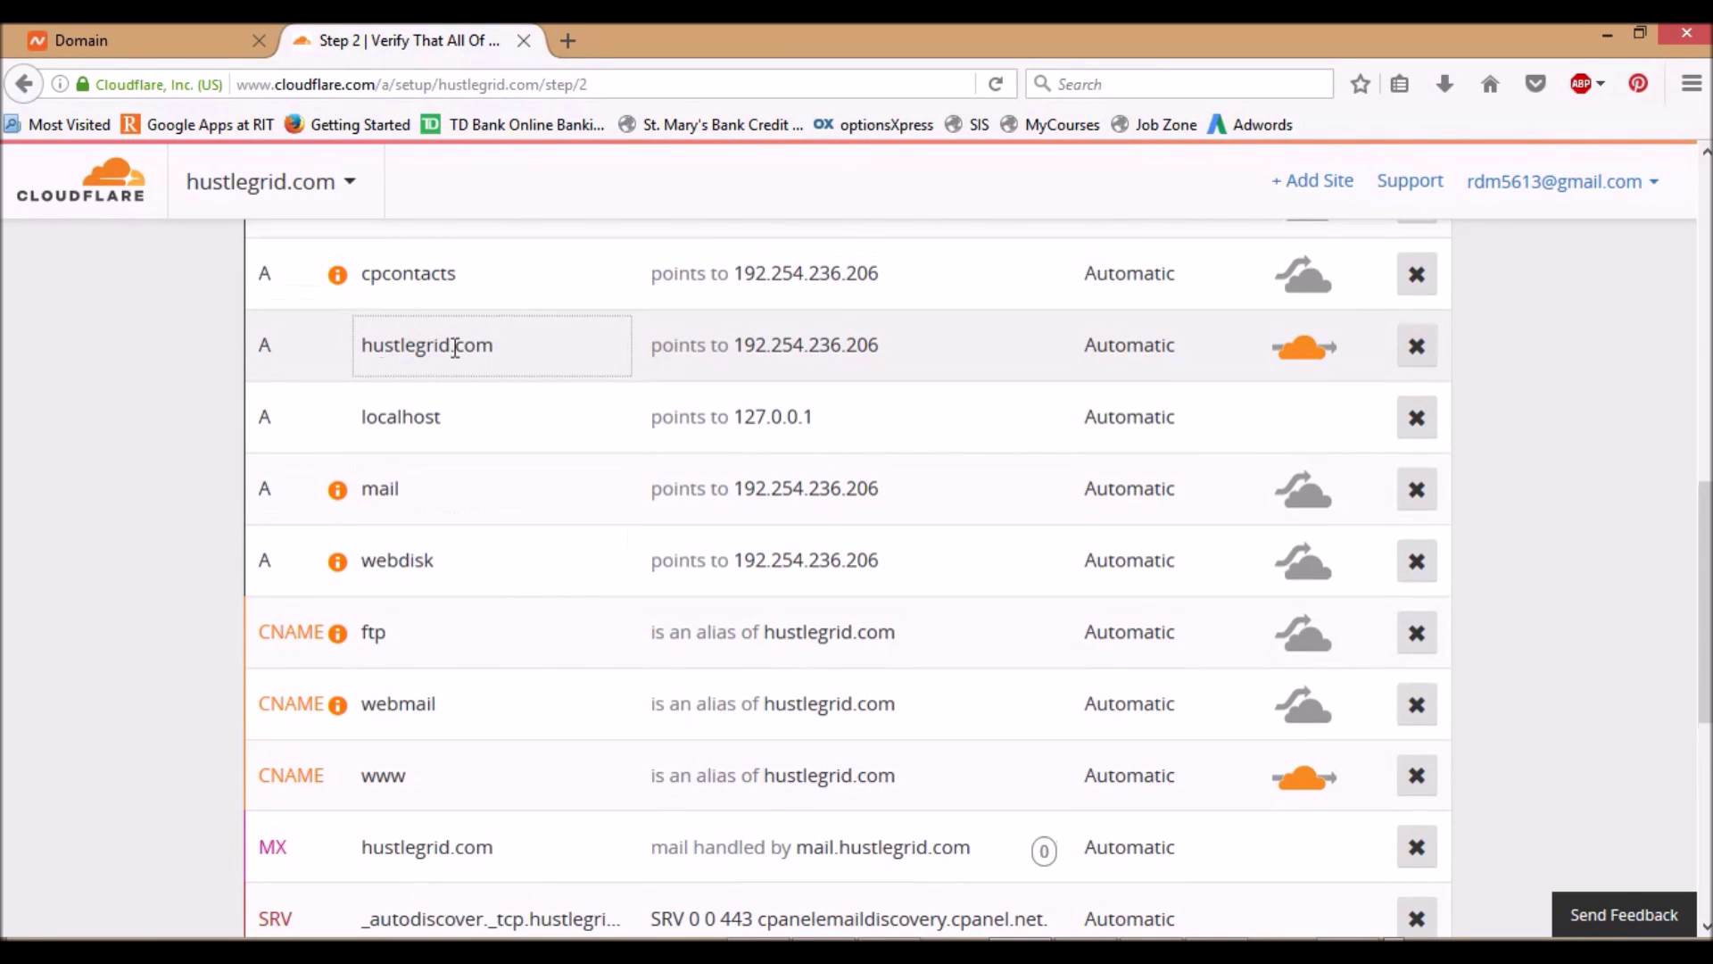
scroll(468, 553, "down", 2)
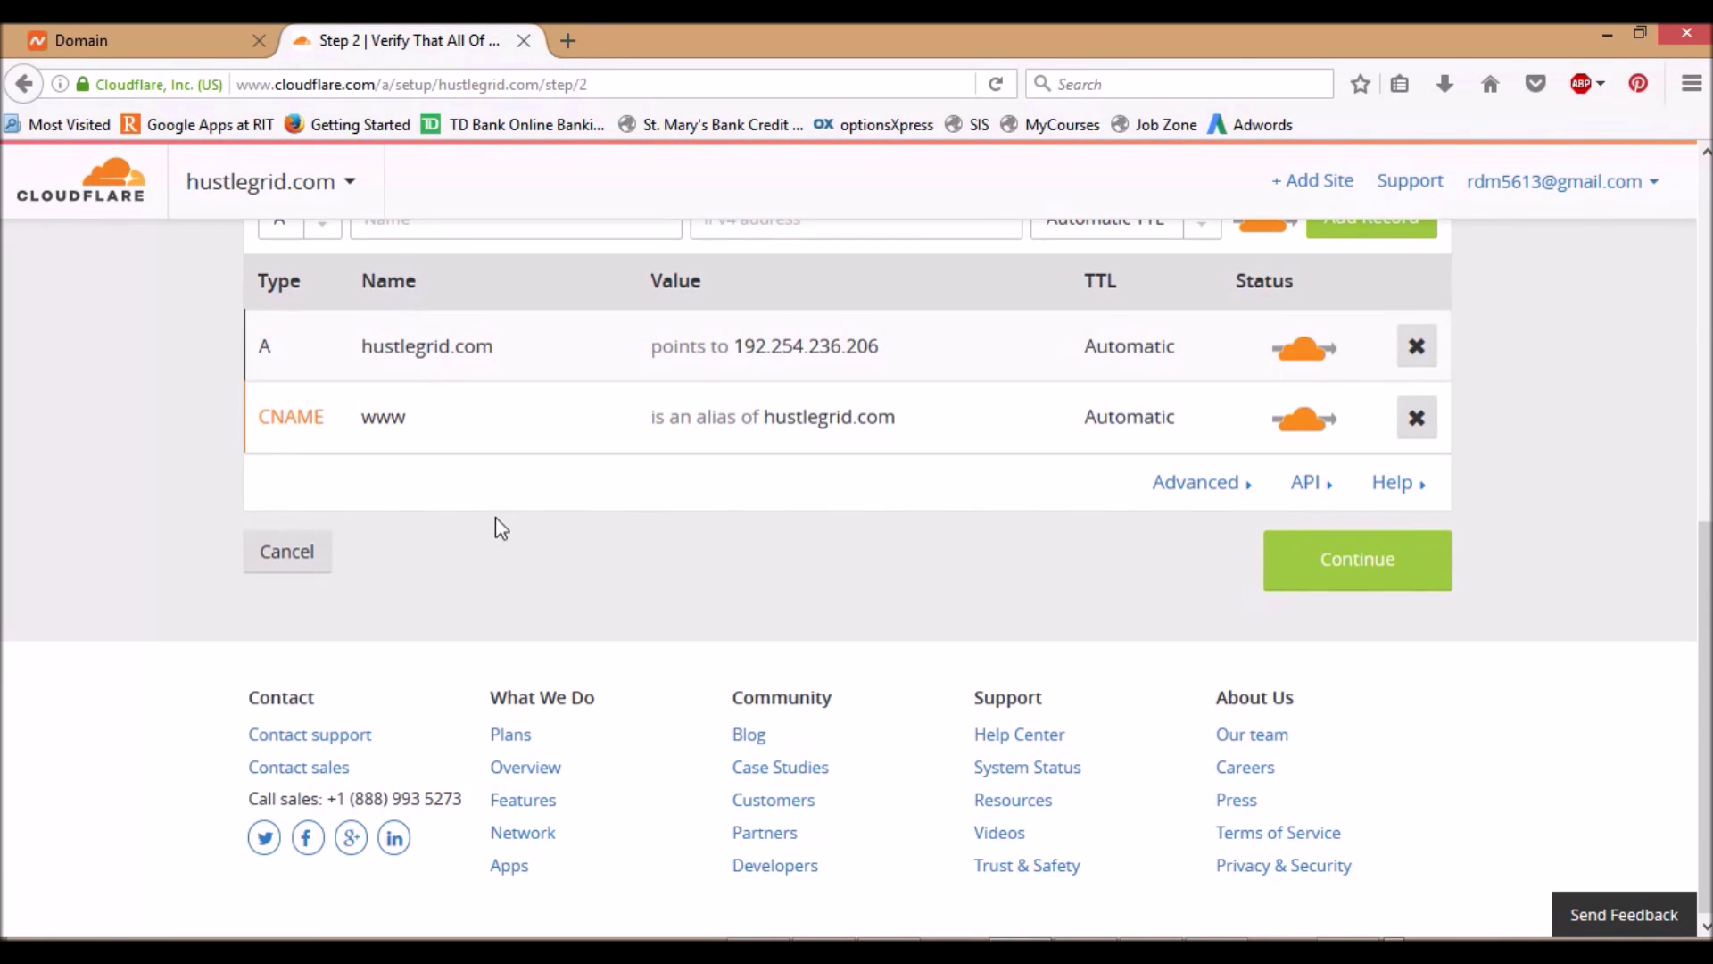
scroll(495, 518, "up", 2)
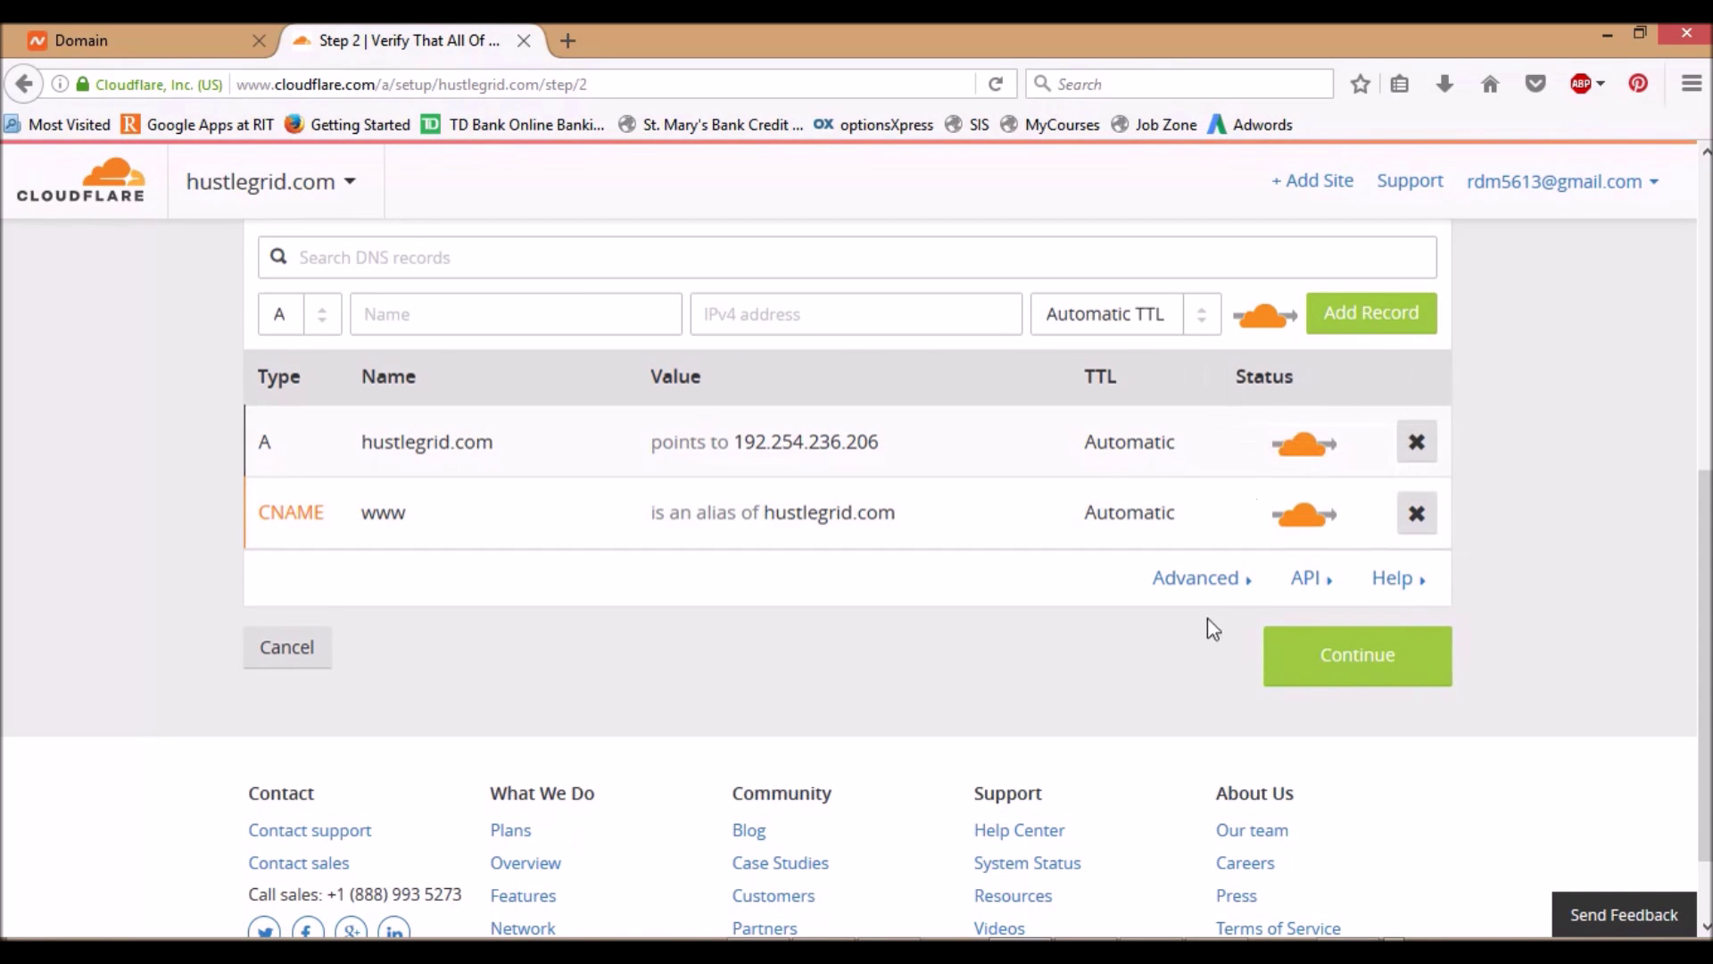
left_click(1338, 665)
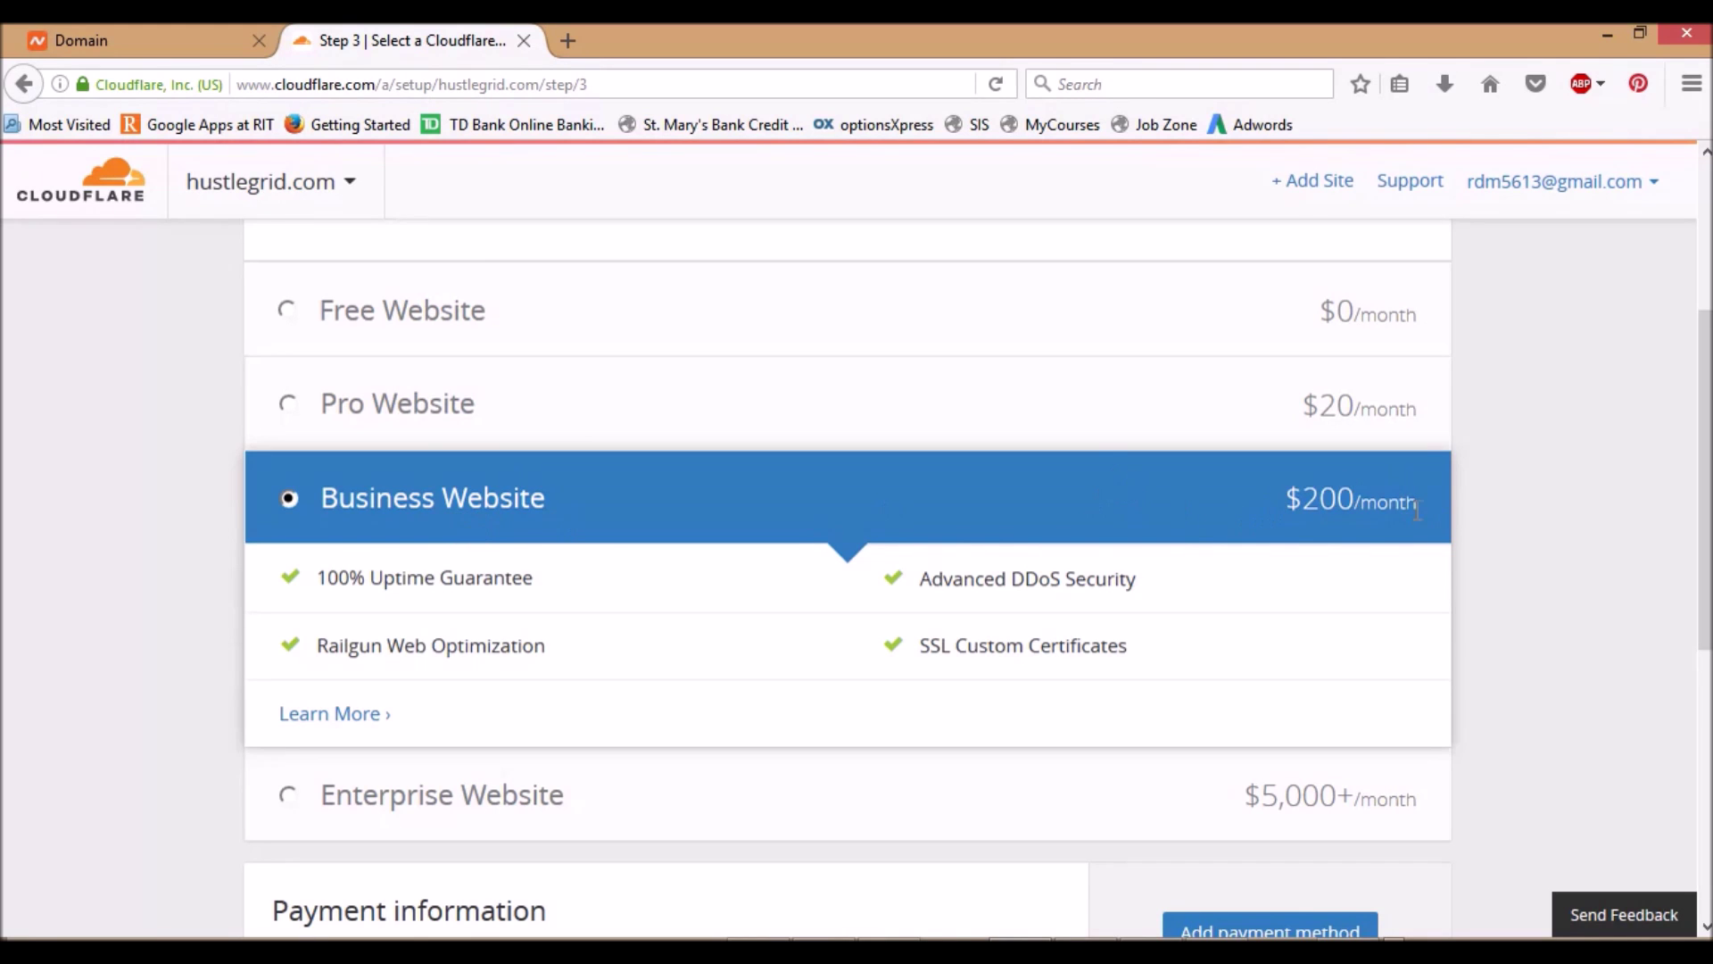
Select the Free Website plan at $0/month for hustlegrid.com
left_click(290, 321)
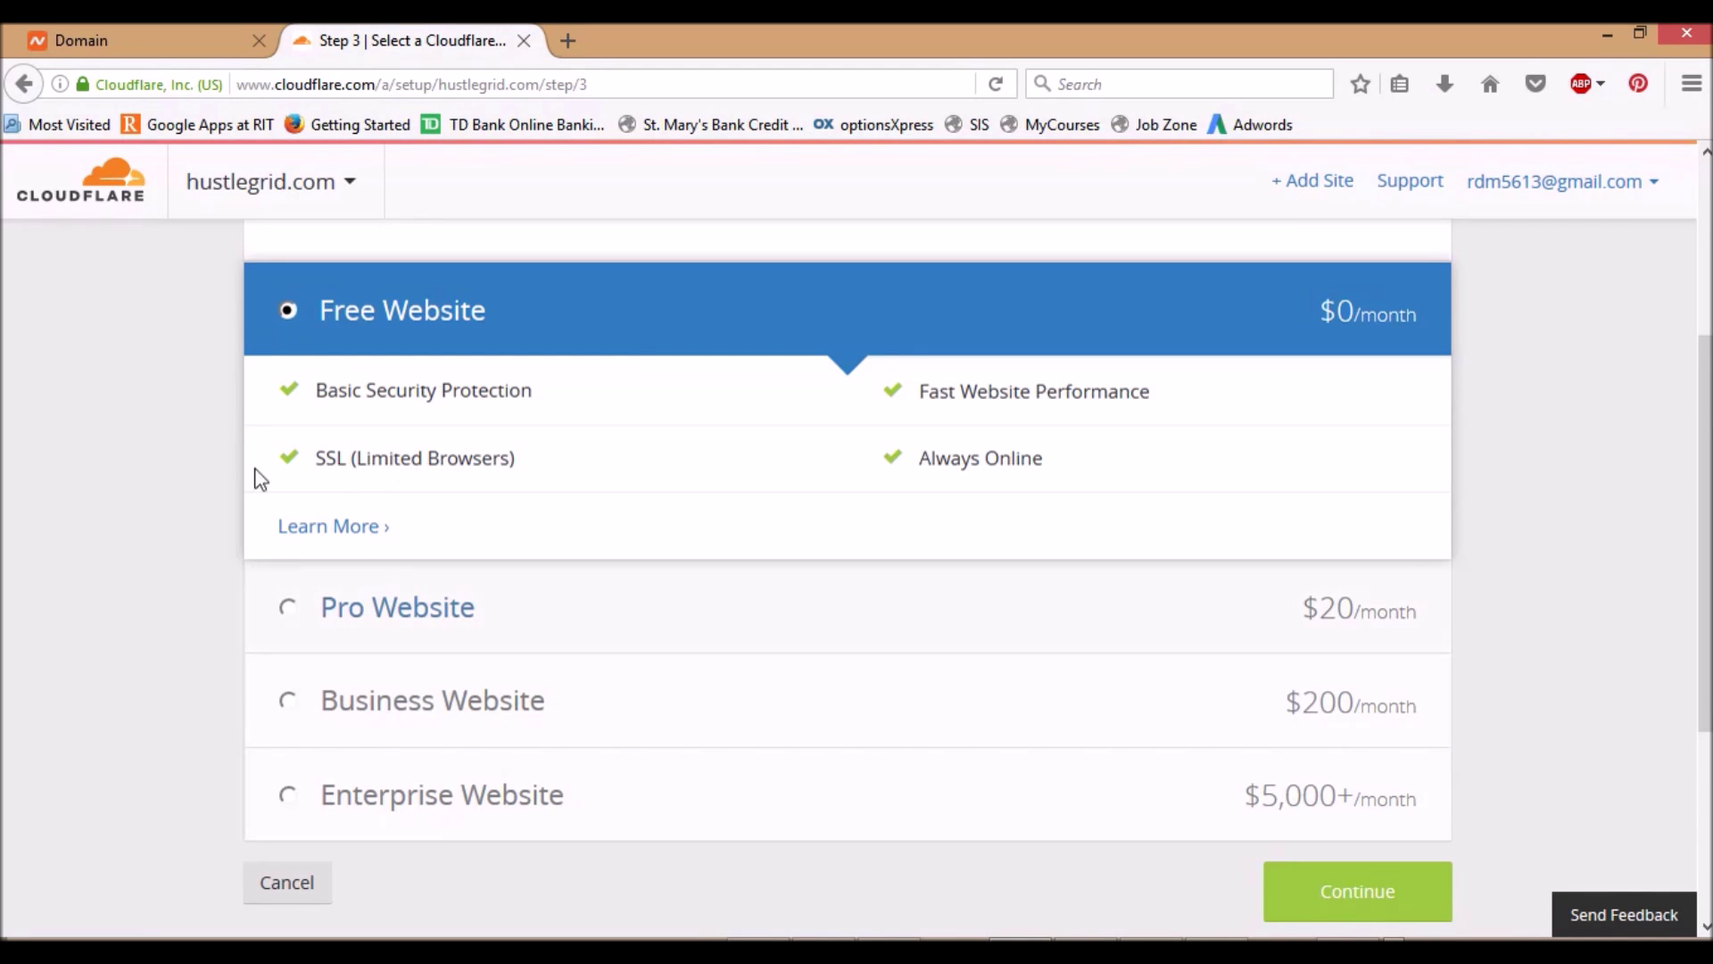
scroll(186, 395, "down", 1)
scroll(55, 375, "up", 2)
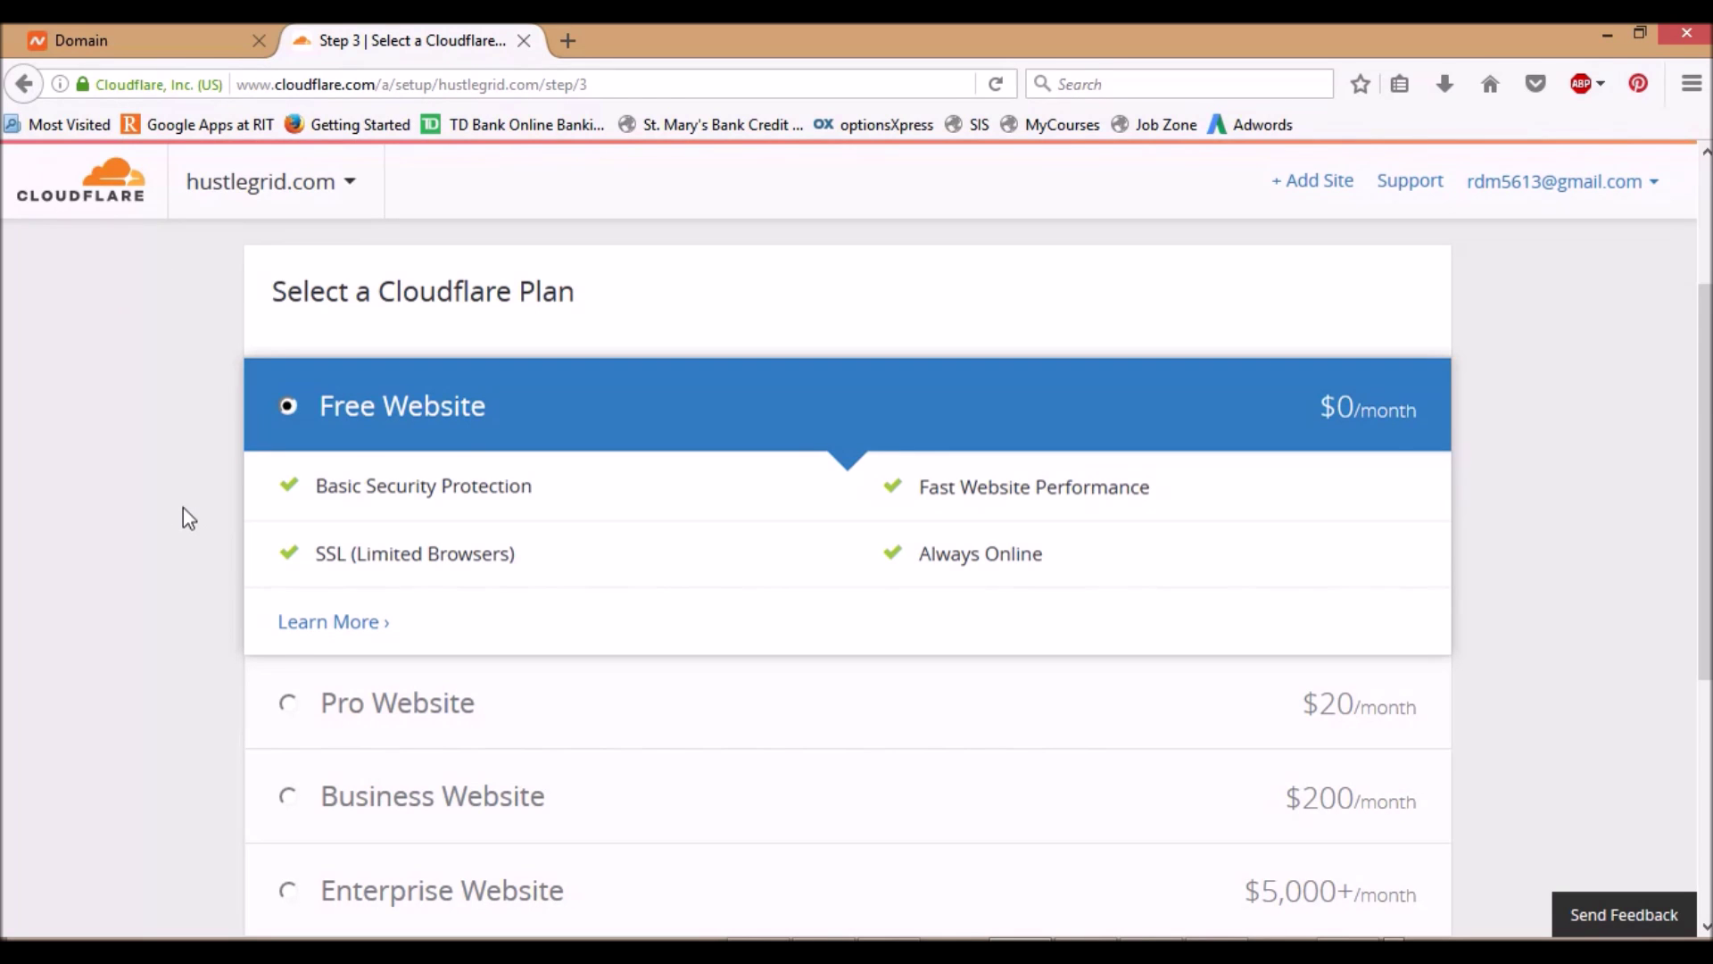
Copy the first Cloudflare nameserver, marjory.ns.cloudflare.com, from the step 4 page
scroll(183, 513, "down", 3)
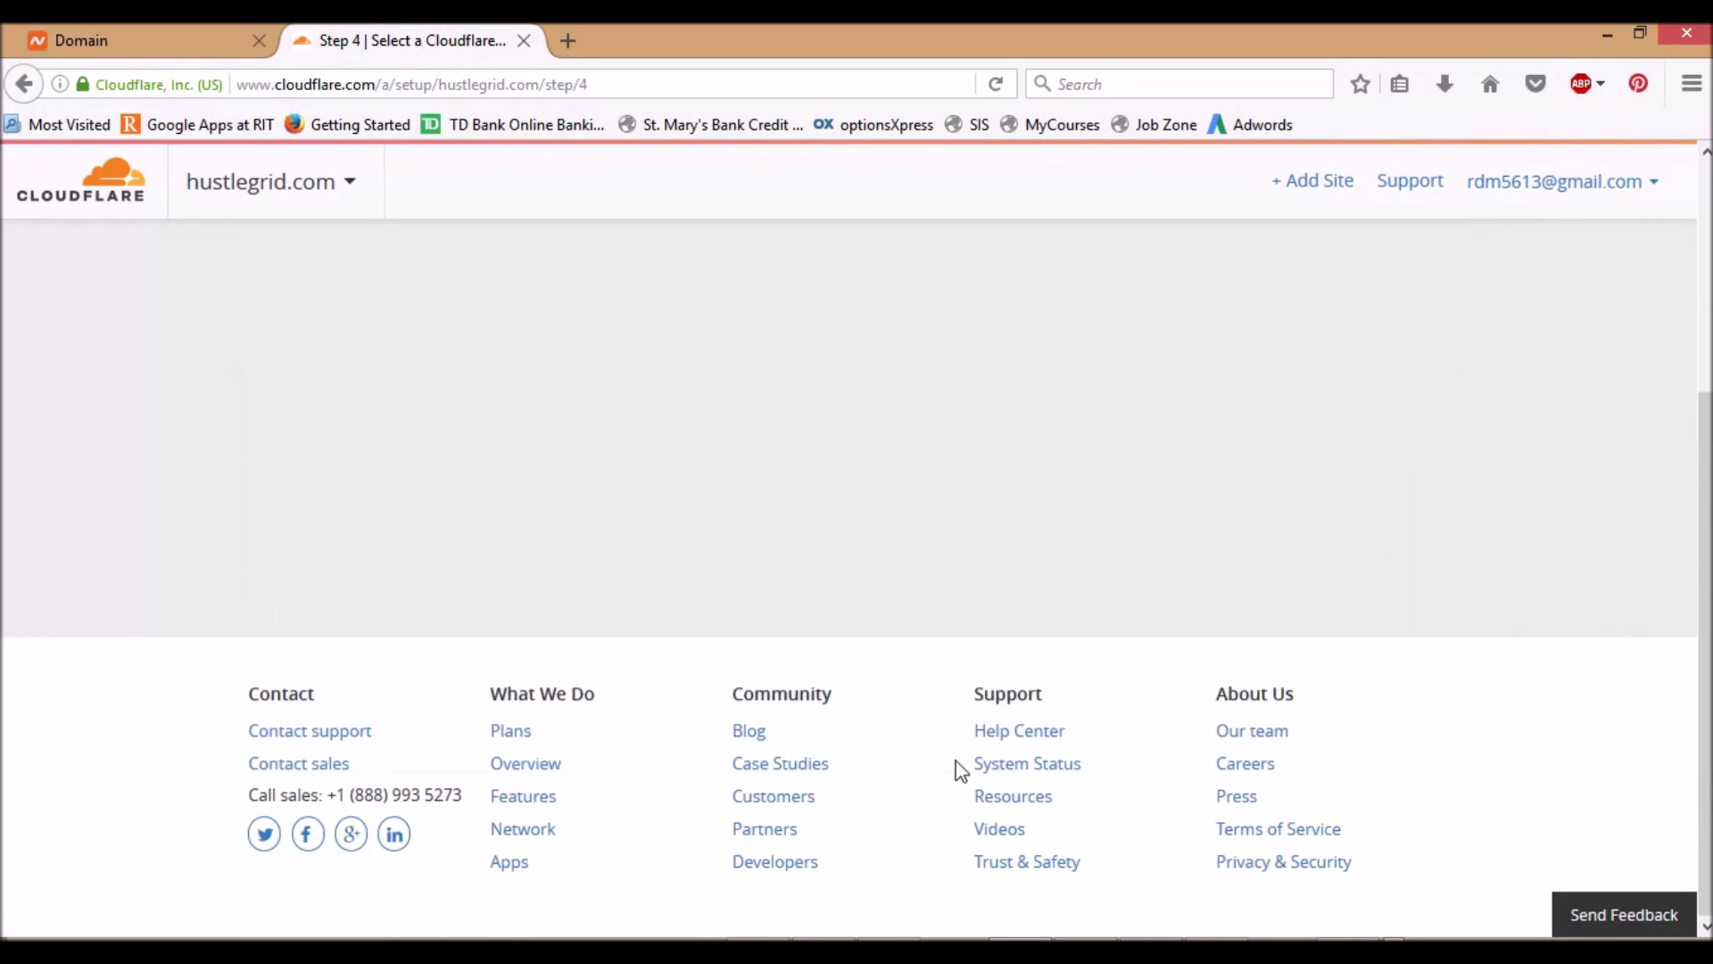
scroll(179, 556, "up", 1)
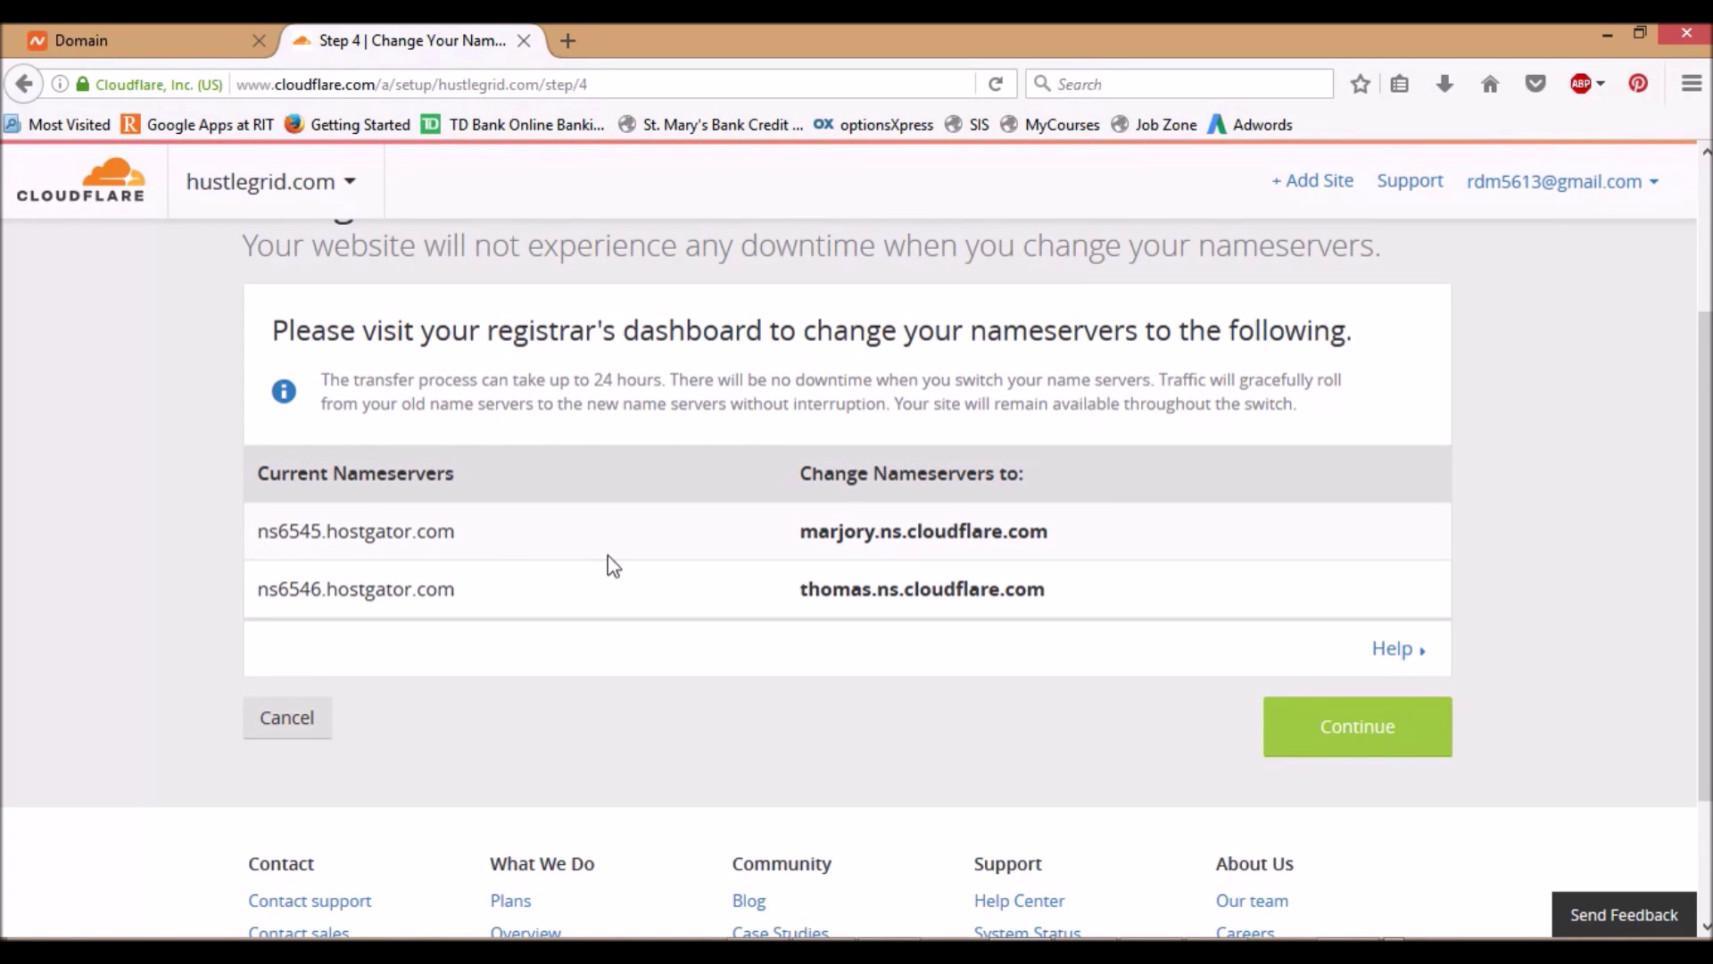
left_click_drag(436, 539, 258, 535)
left_click(803, 531)
left_click_drag(803, 528, 1063, 541)
key("ctrl+c")
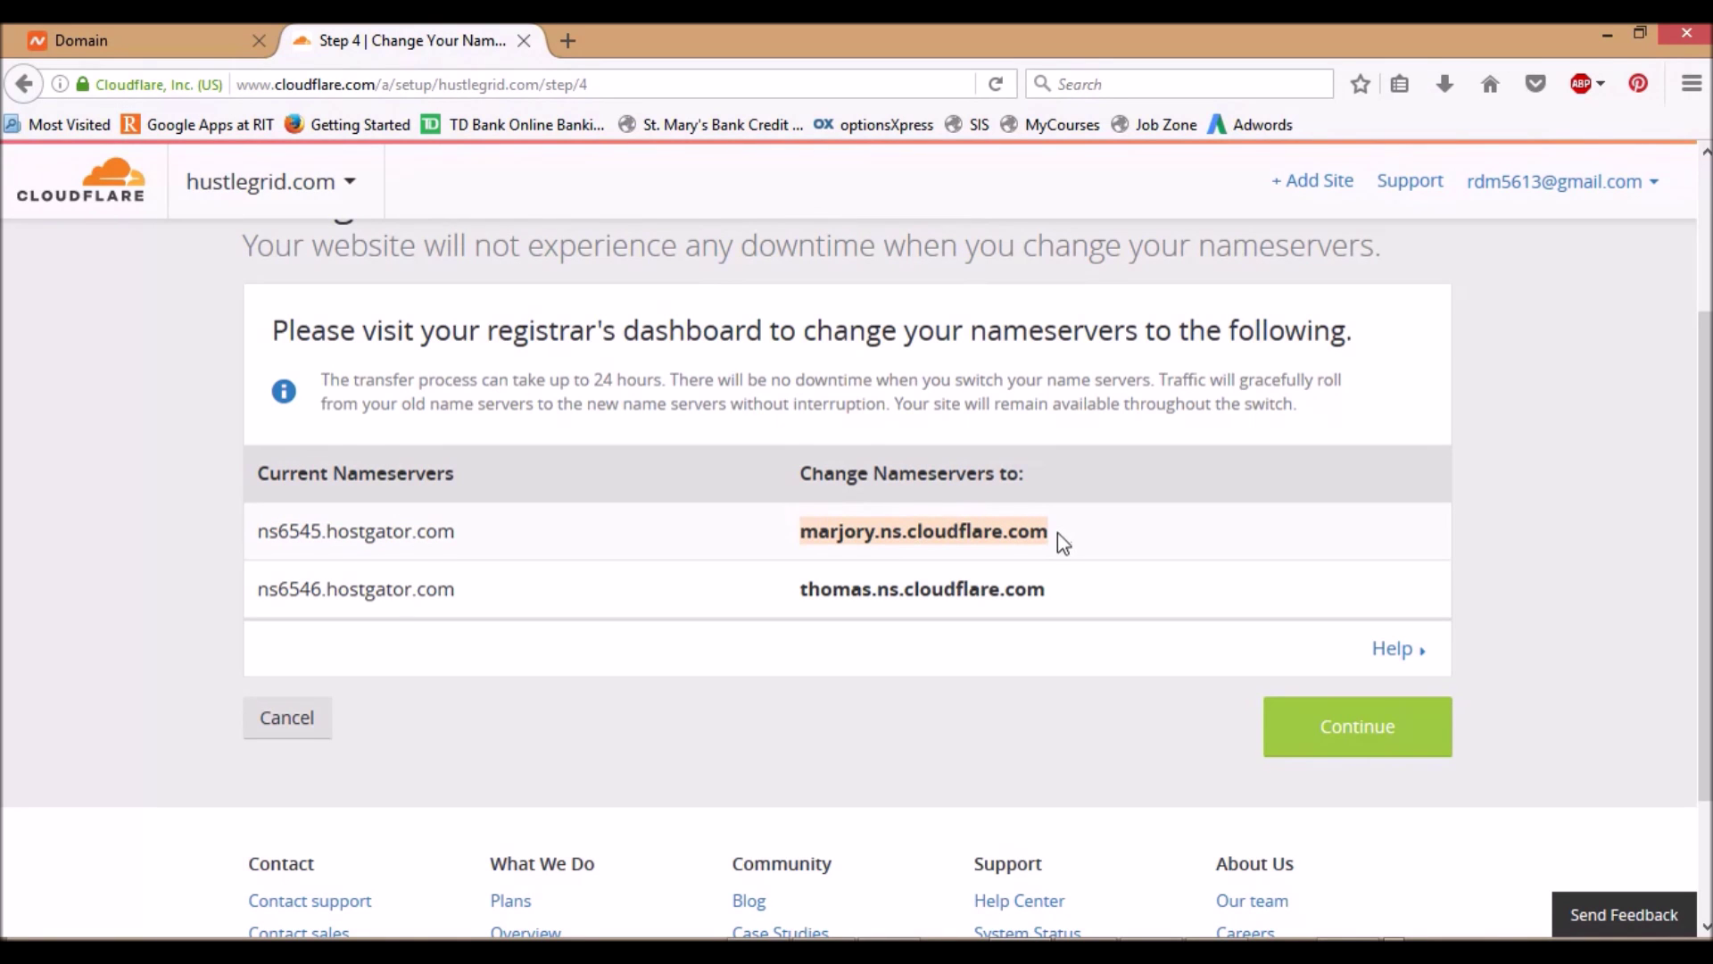
left_click(104, 30)
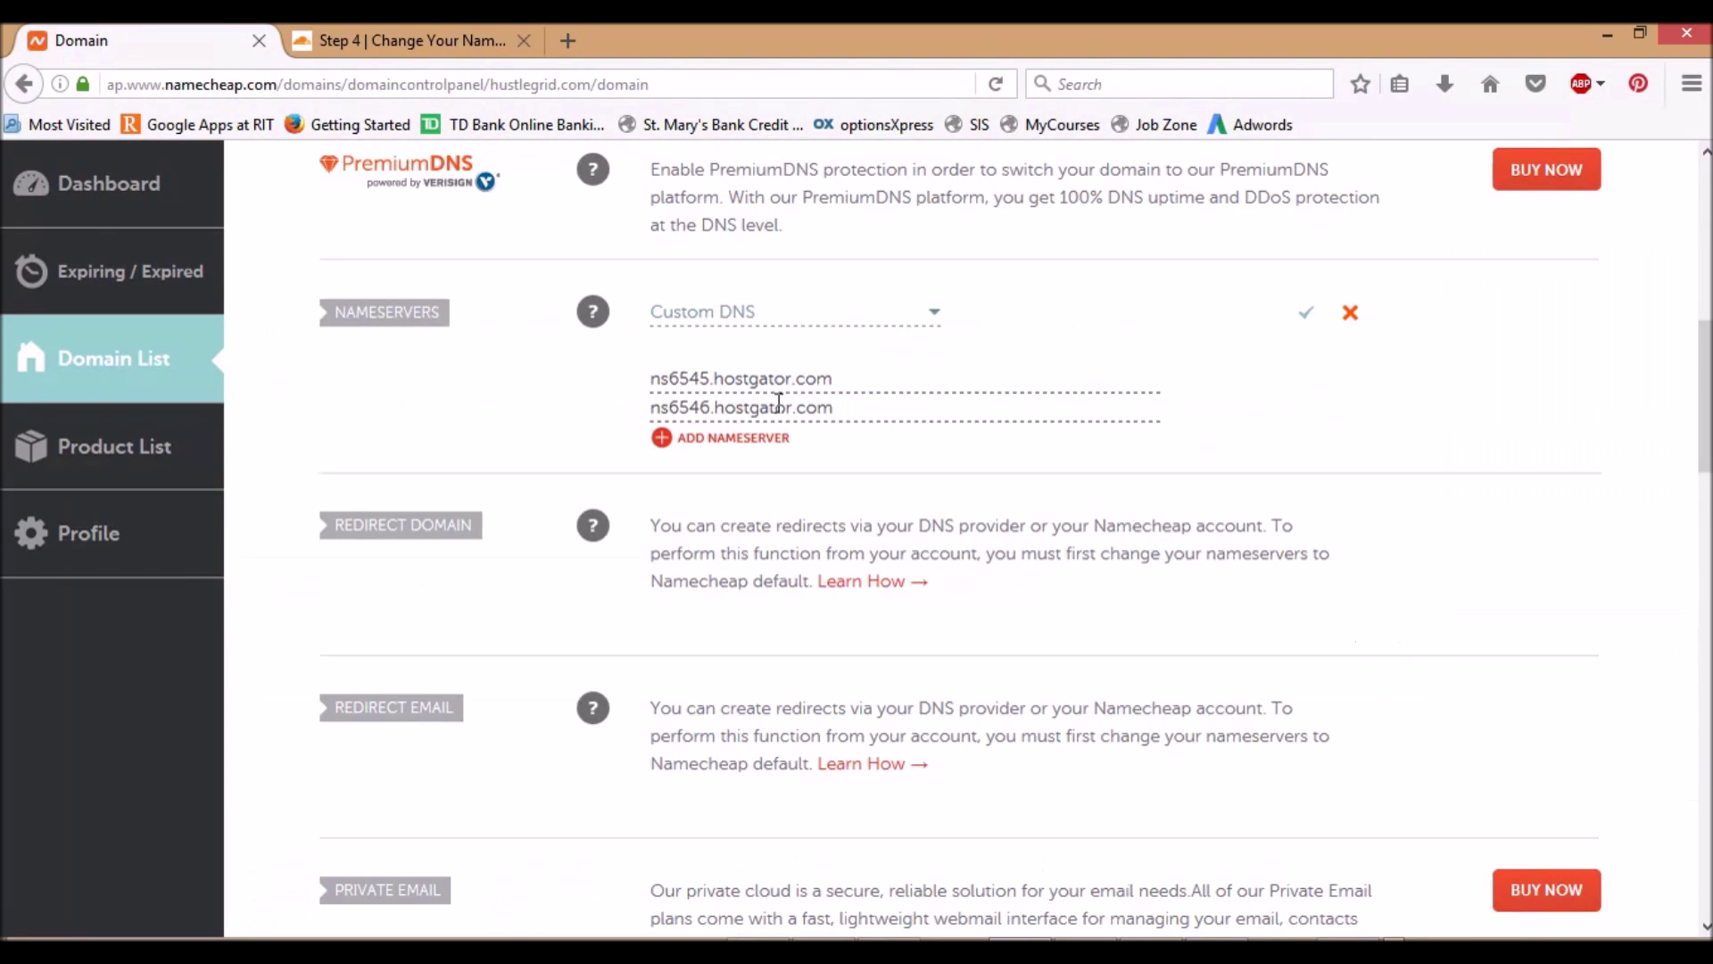
Paste marjory.ns.cloudflare.com over the first hostgator nameserver in Namecheap
left_click_drag(829, 379, 641, 384)
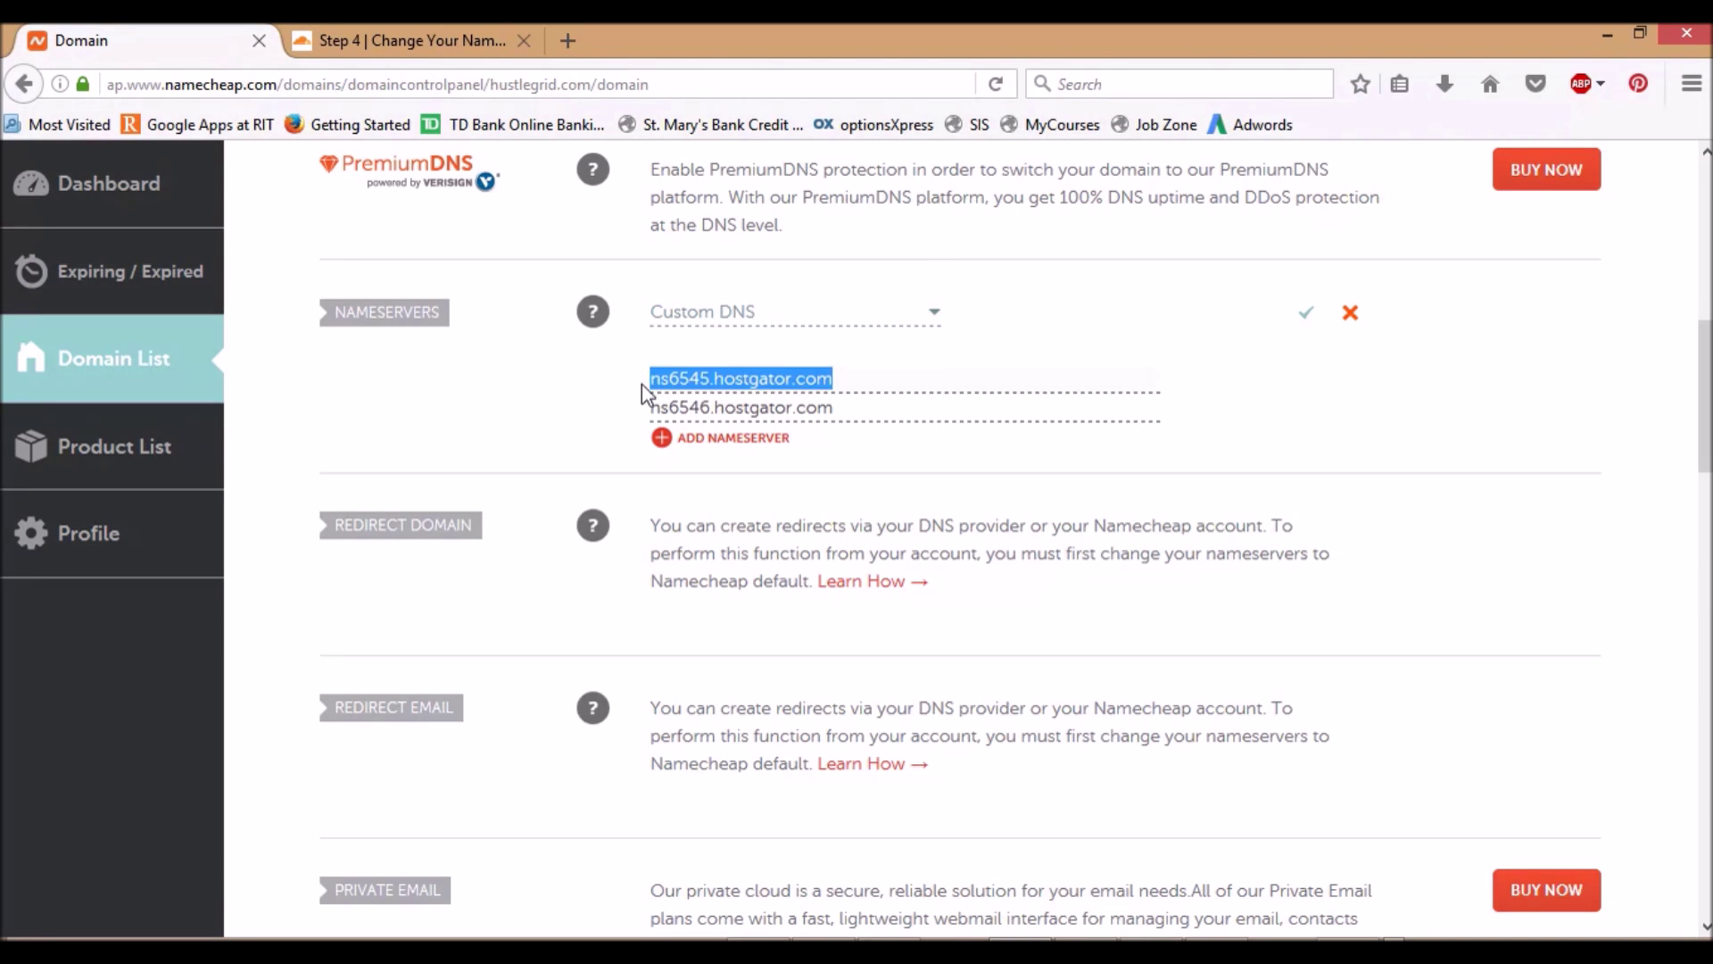
key("ctrl+v")
left_click(402, 41)
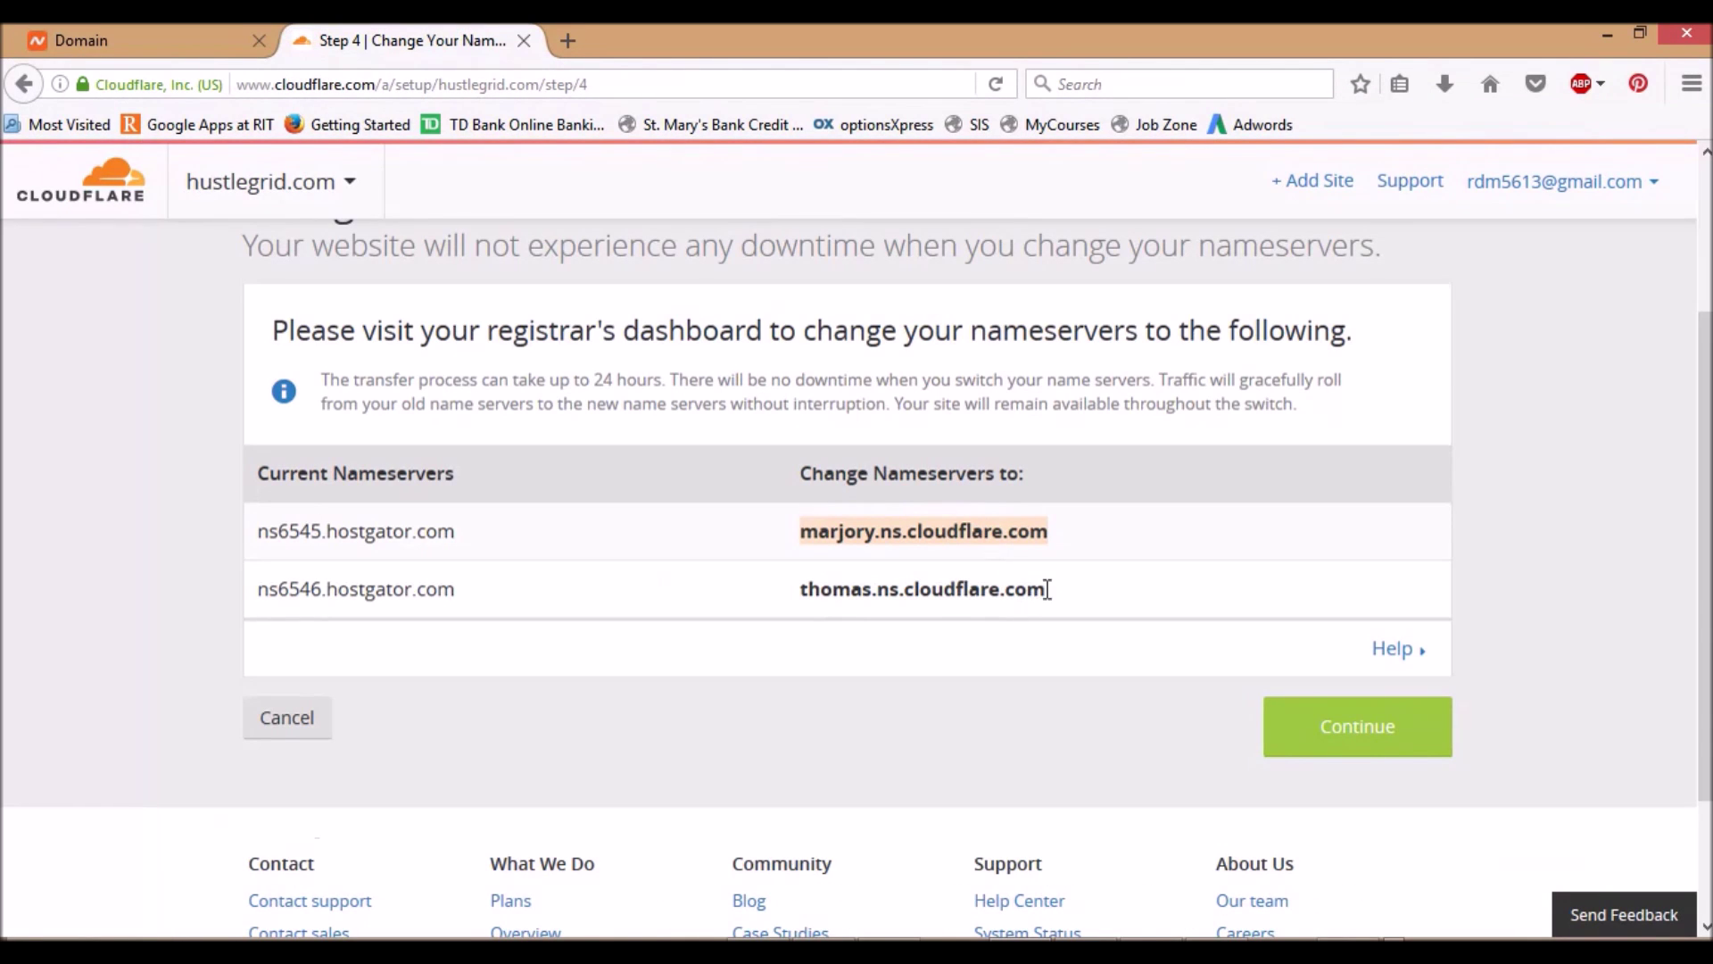
Replace the second hostgator nameserver with thomas.ns.cloudflare.com and save both nameservers
left_click_drag(1048, 589, 804, 600)
key("ctrl+c")
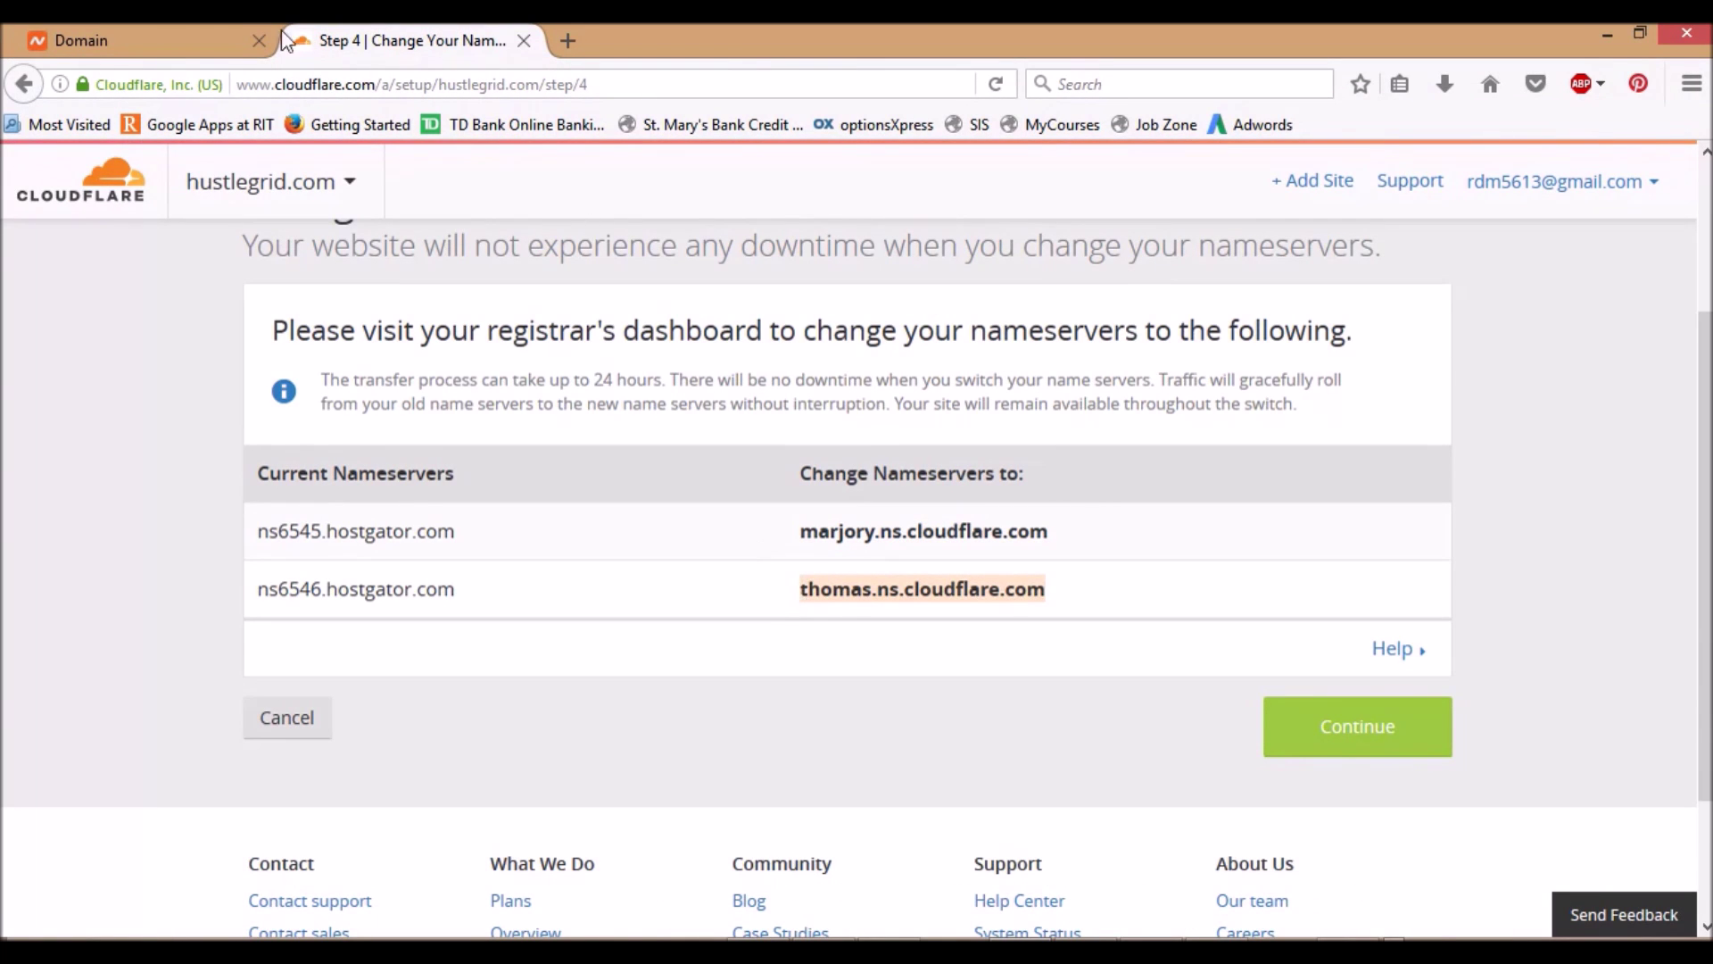
left_click(133, 40)
left_click_drag(835, 410, 641, 409)
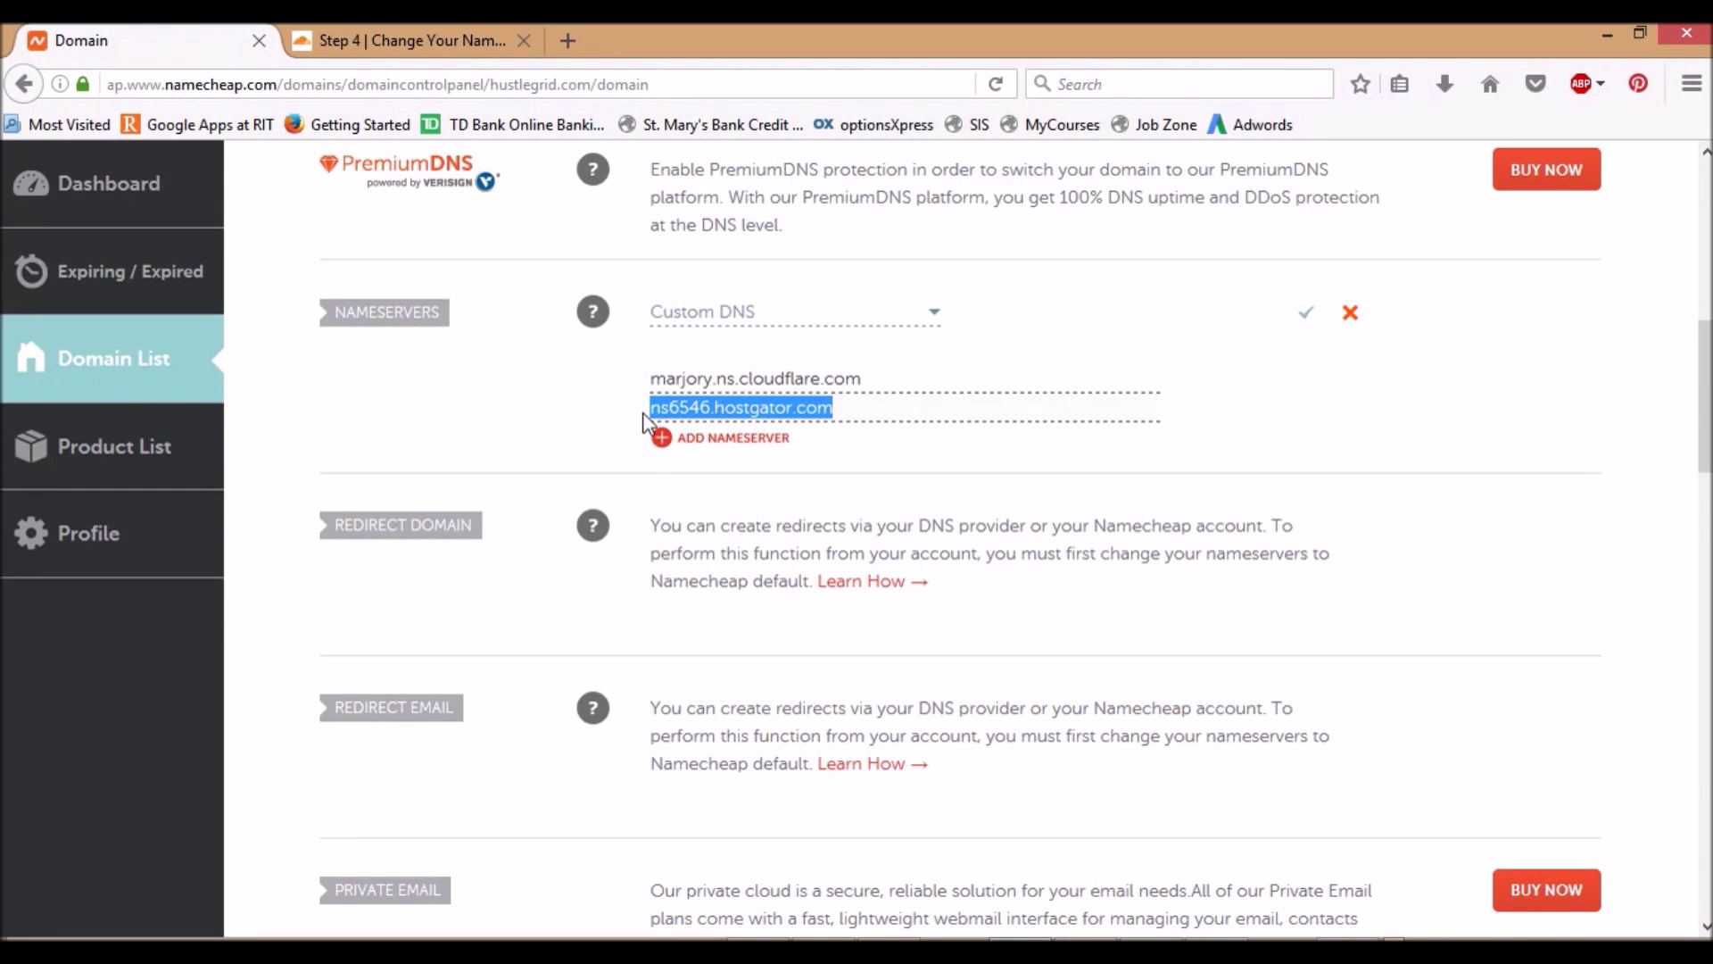
key("ctrl+v")
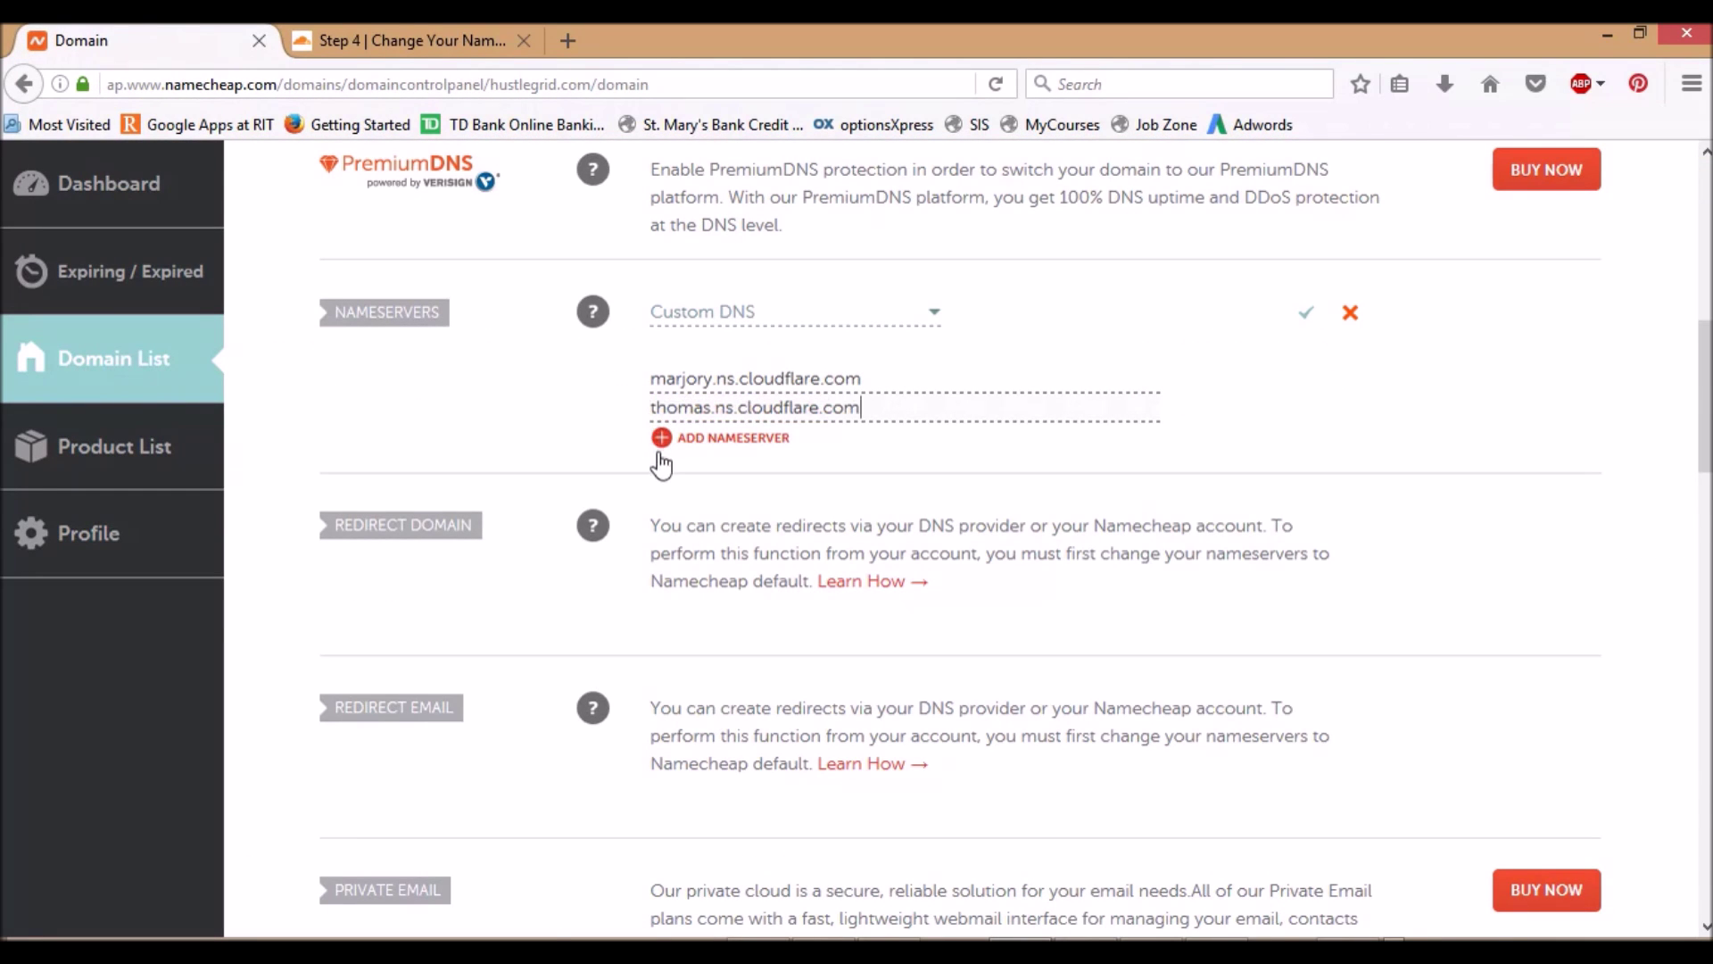
left_click(1305, 314)
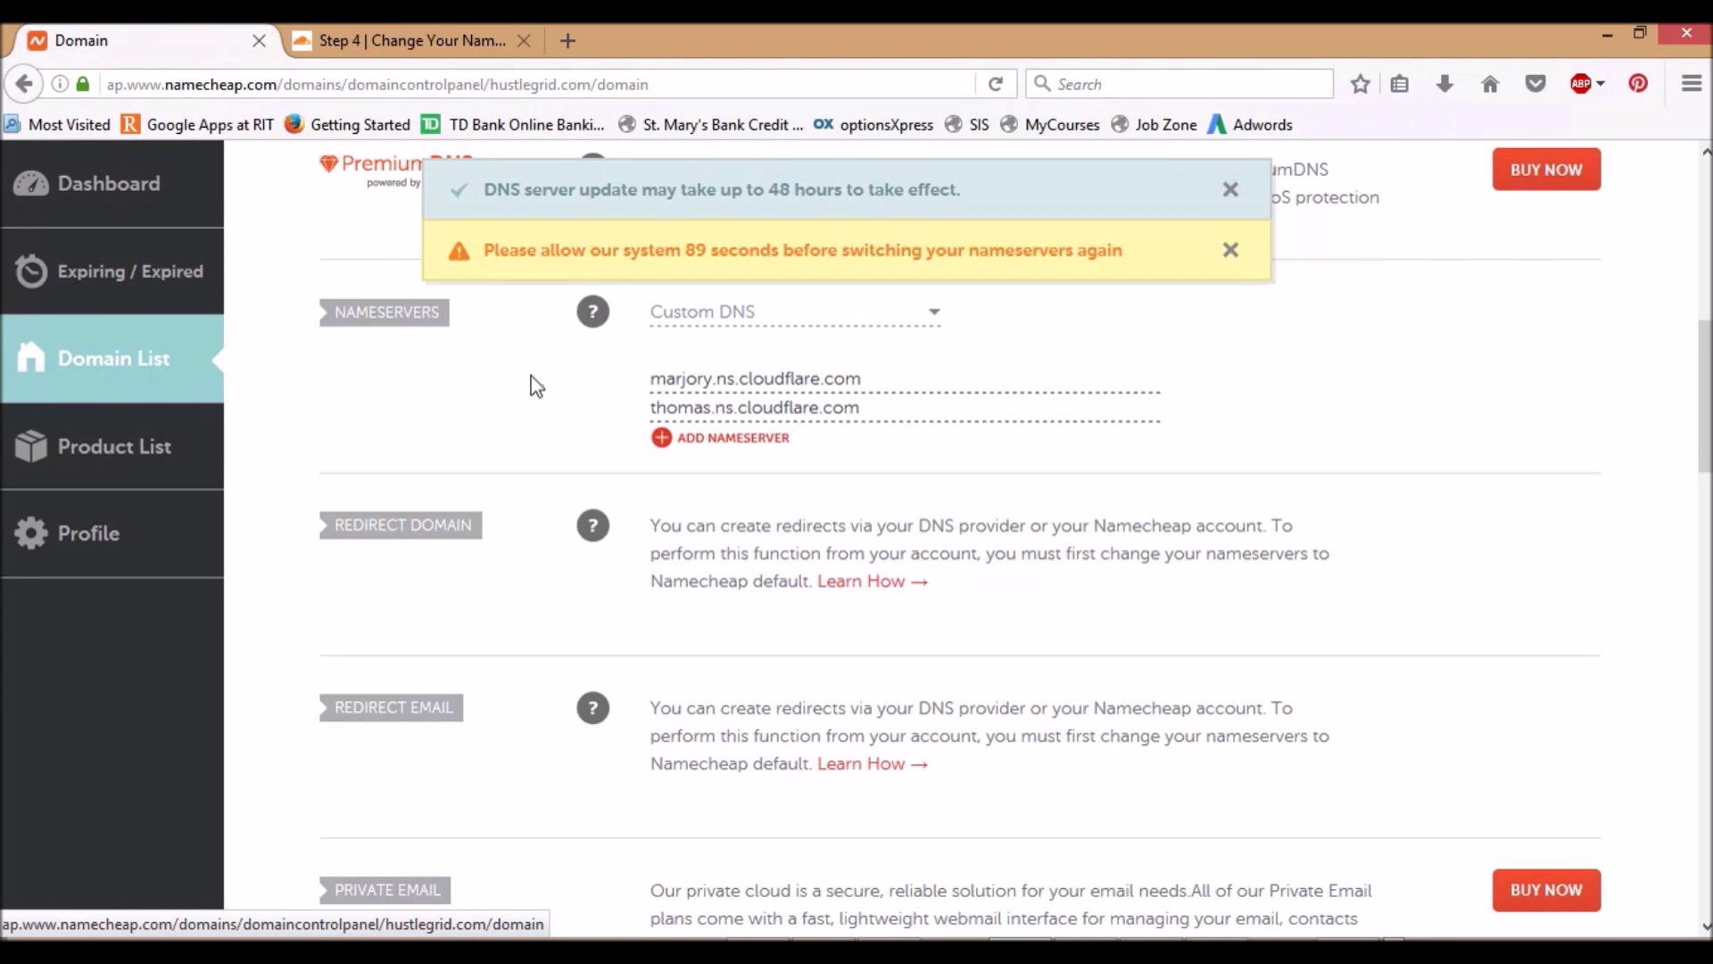
scroll(736, 221, "up", 2)
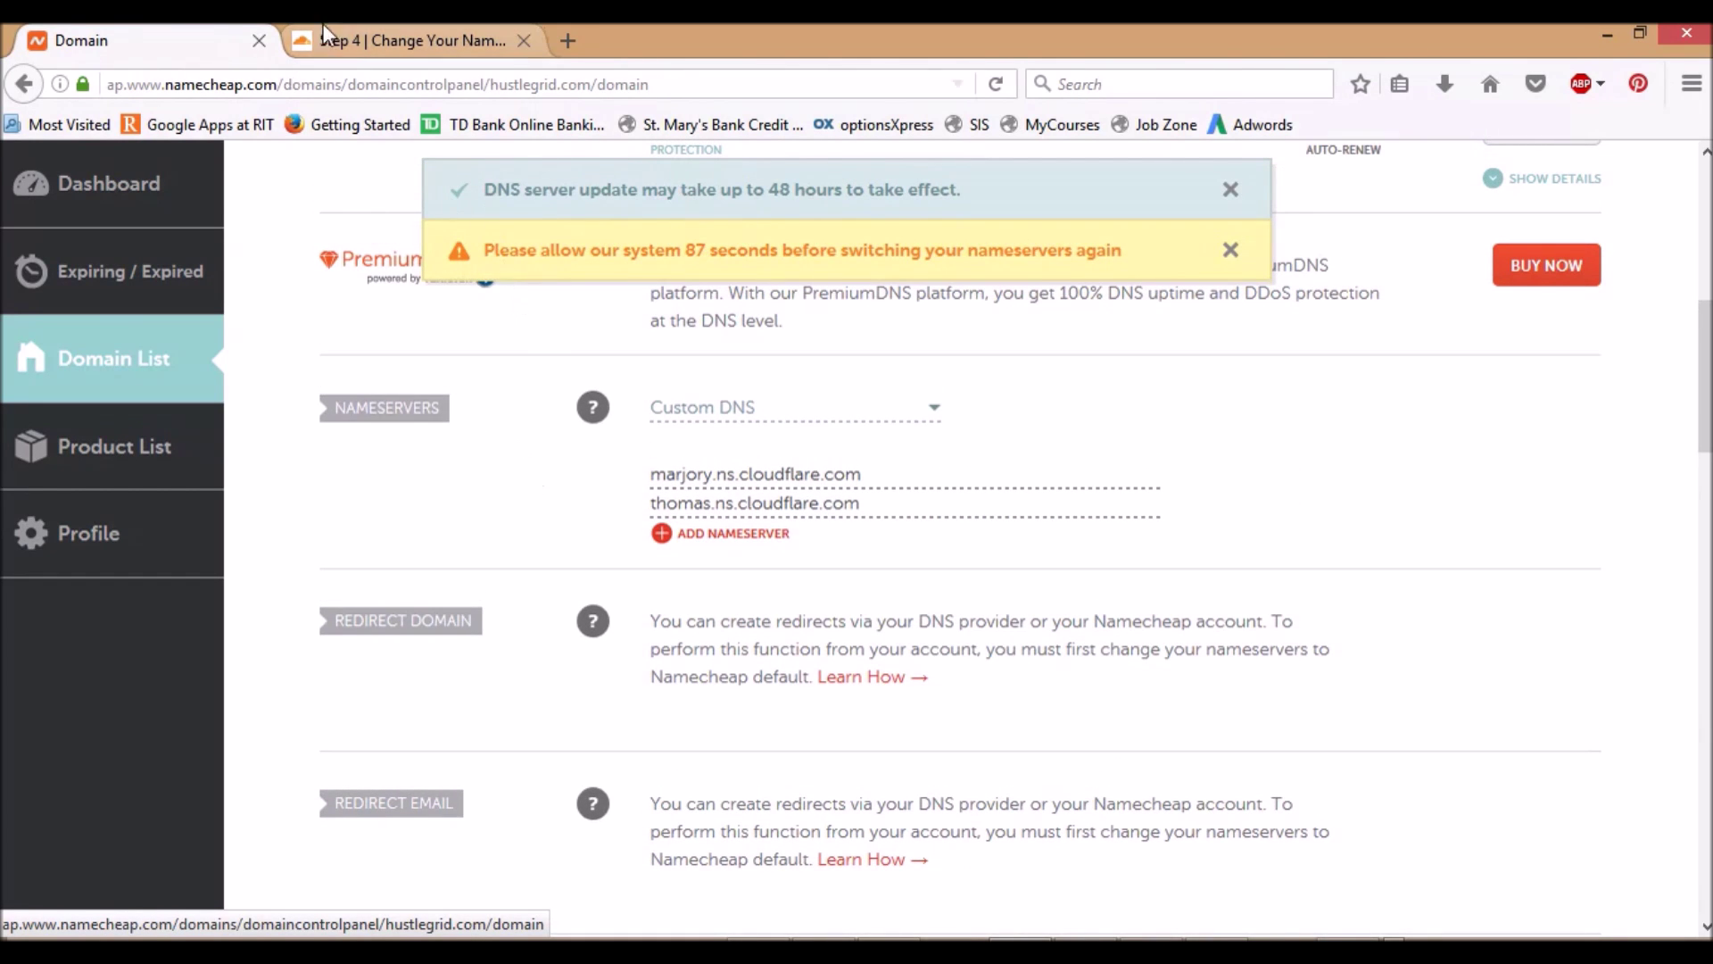
Finish Cloudflare setup and open hustlegrid.com's Crypto settings page
left_click(373, 45)
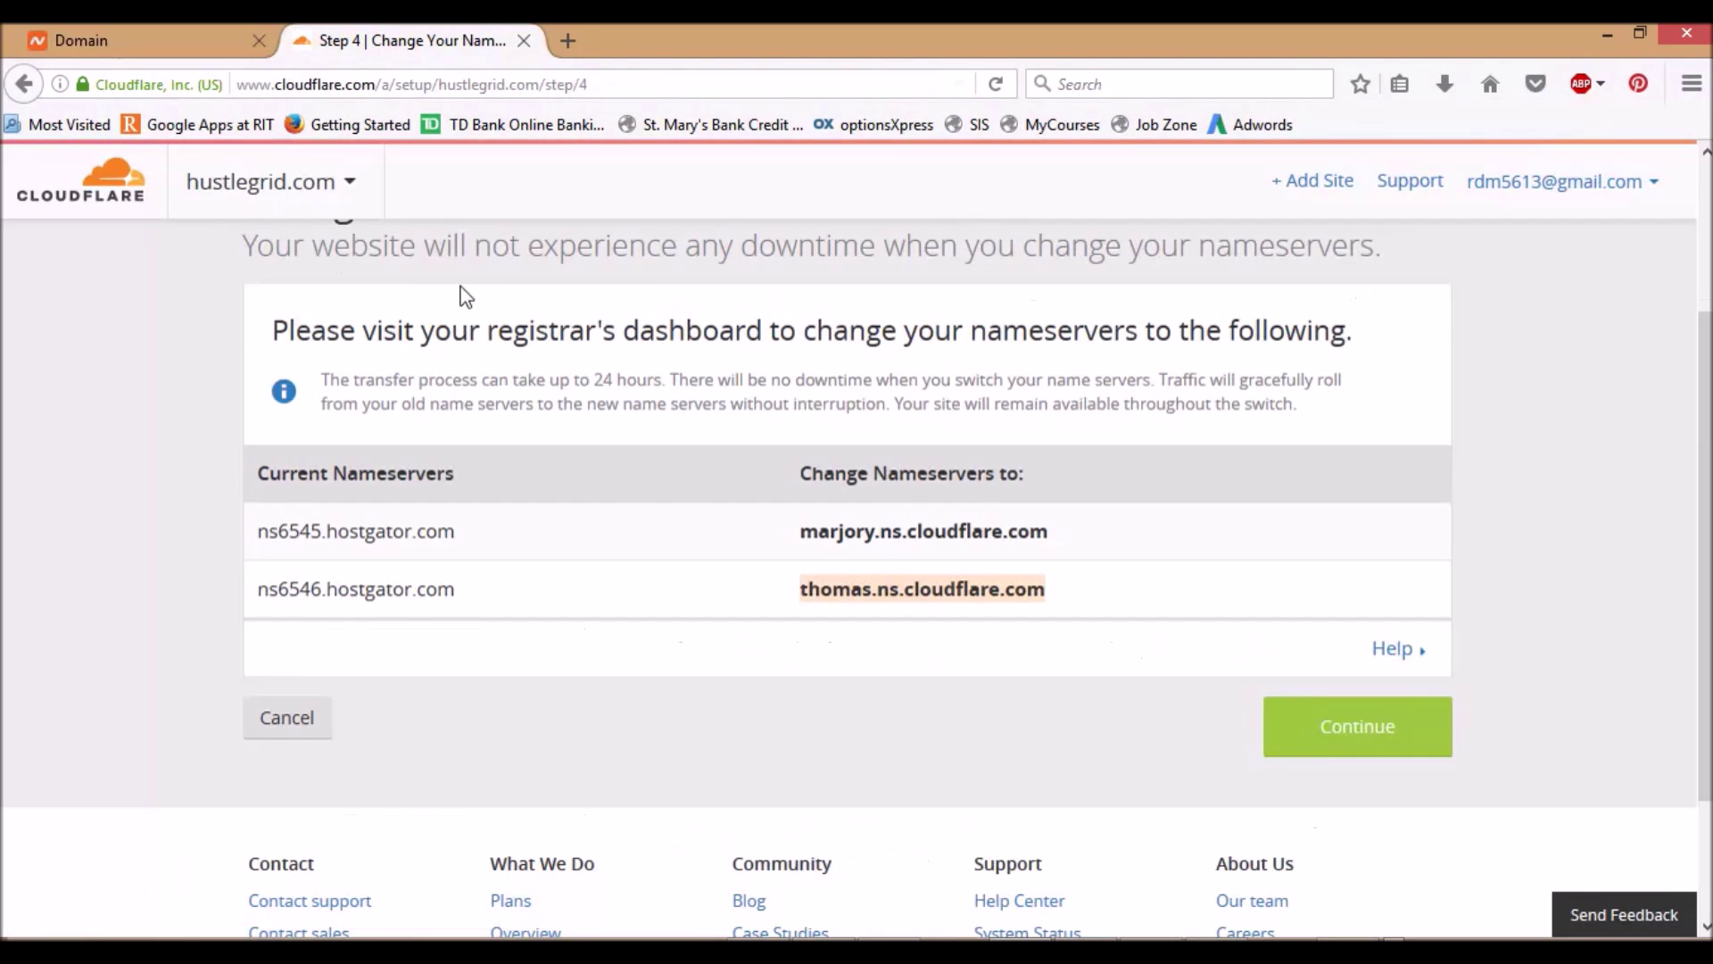
left_click(1431, 740)
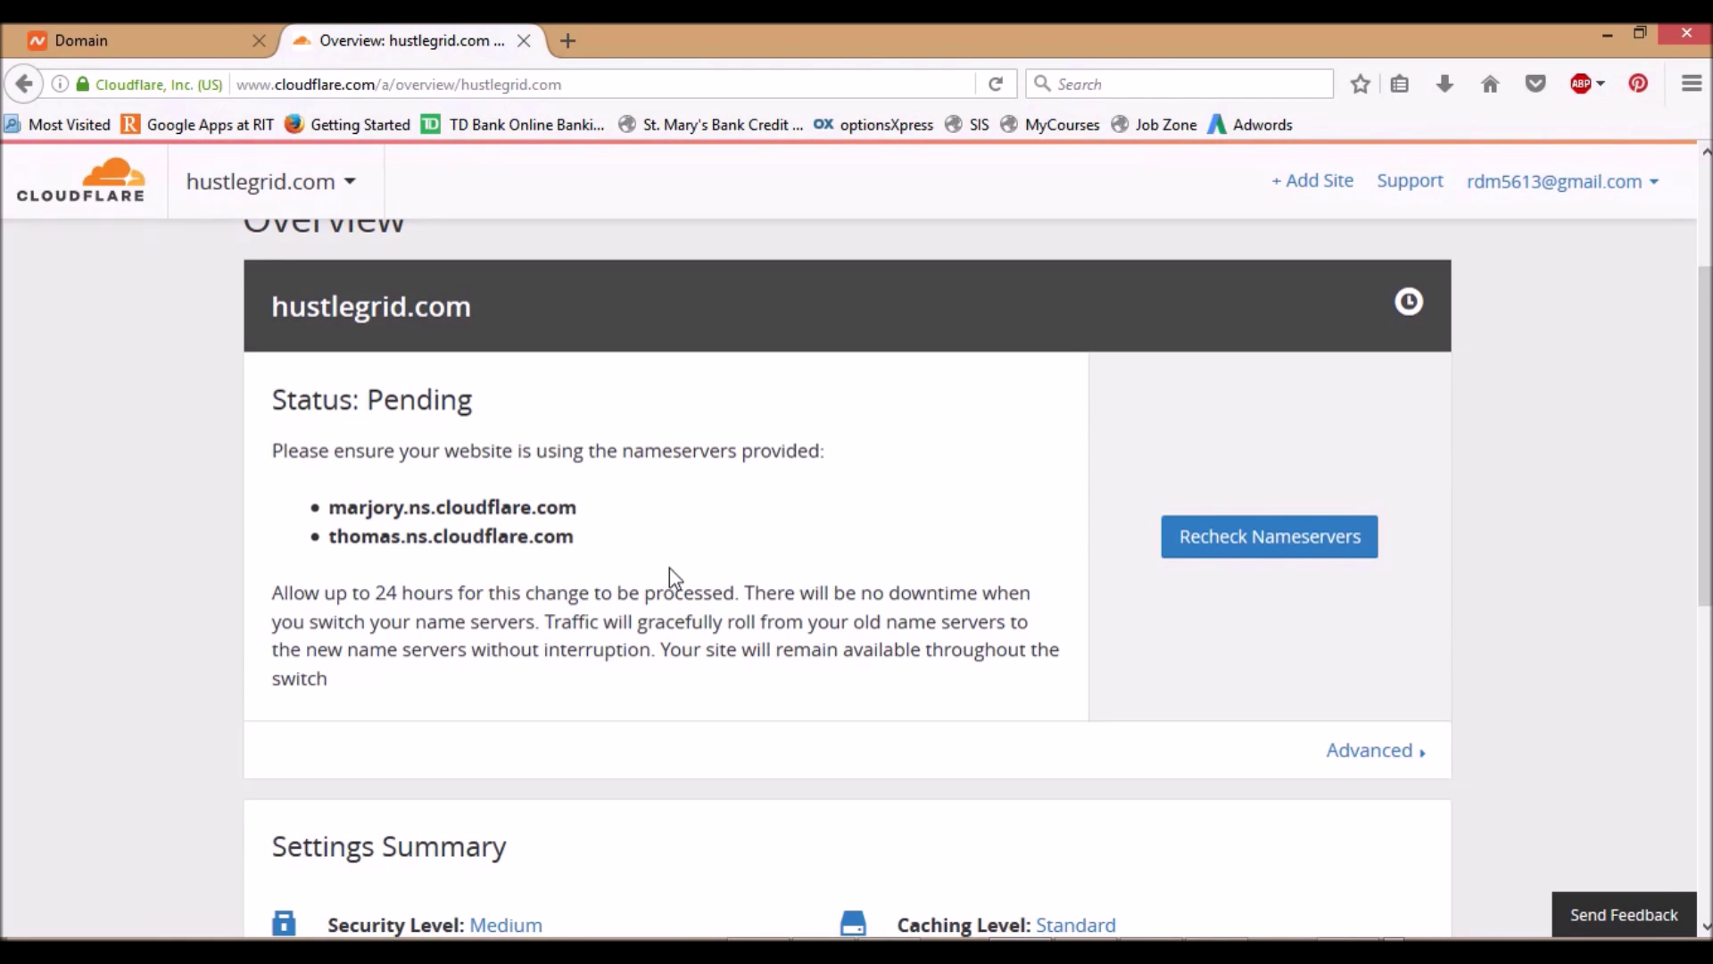
scroll(671, 575, "up", 3)
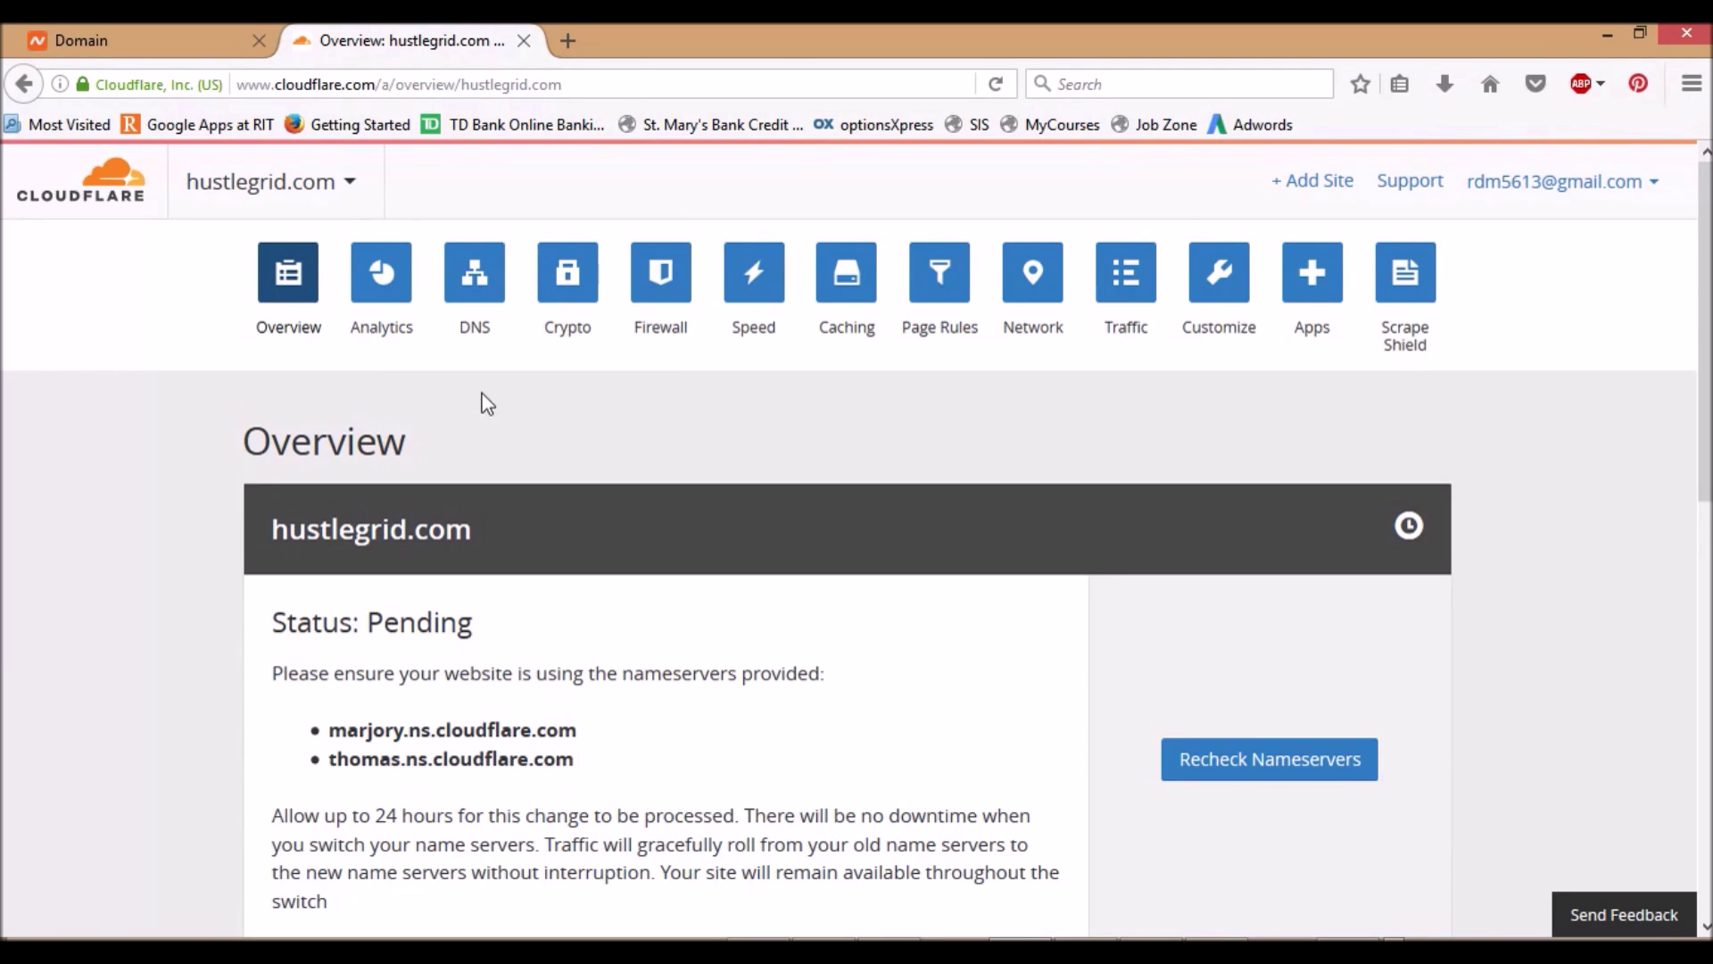
left_click(576, 284)
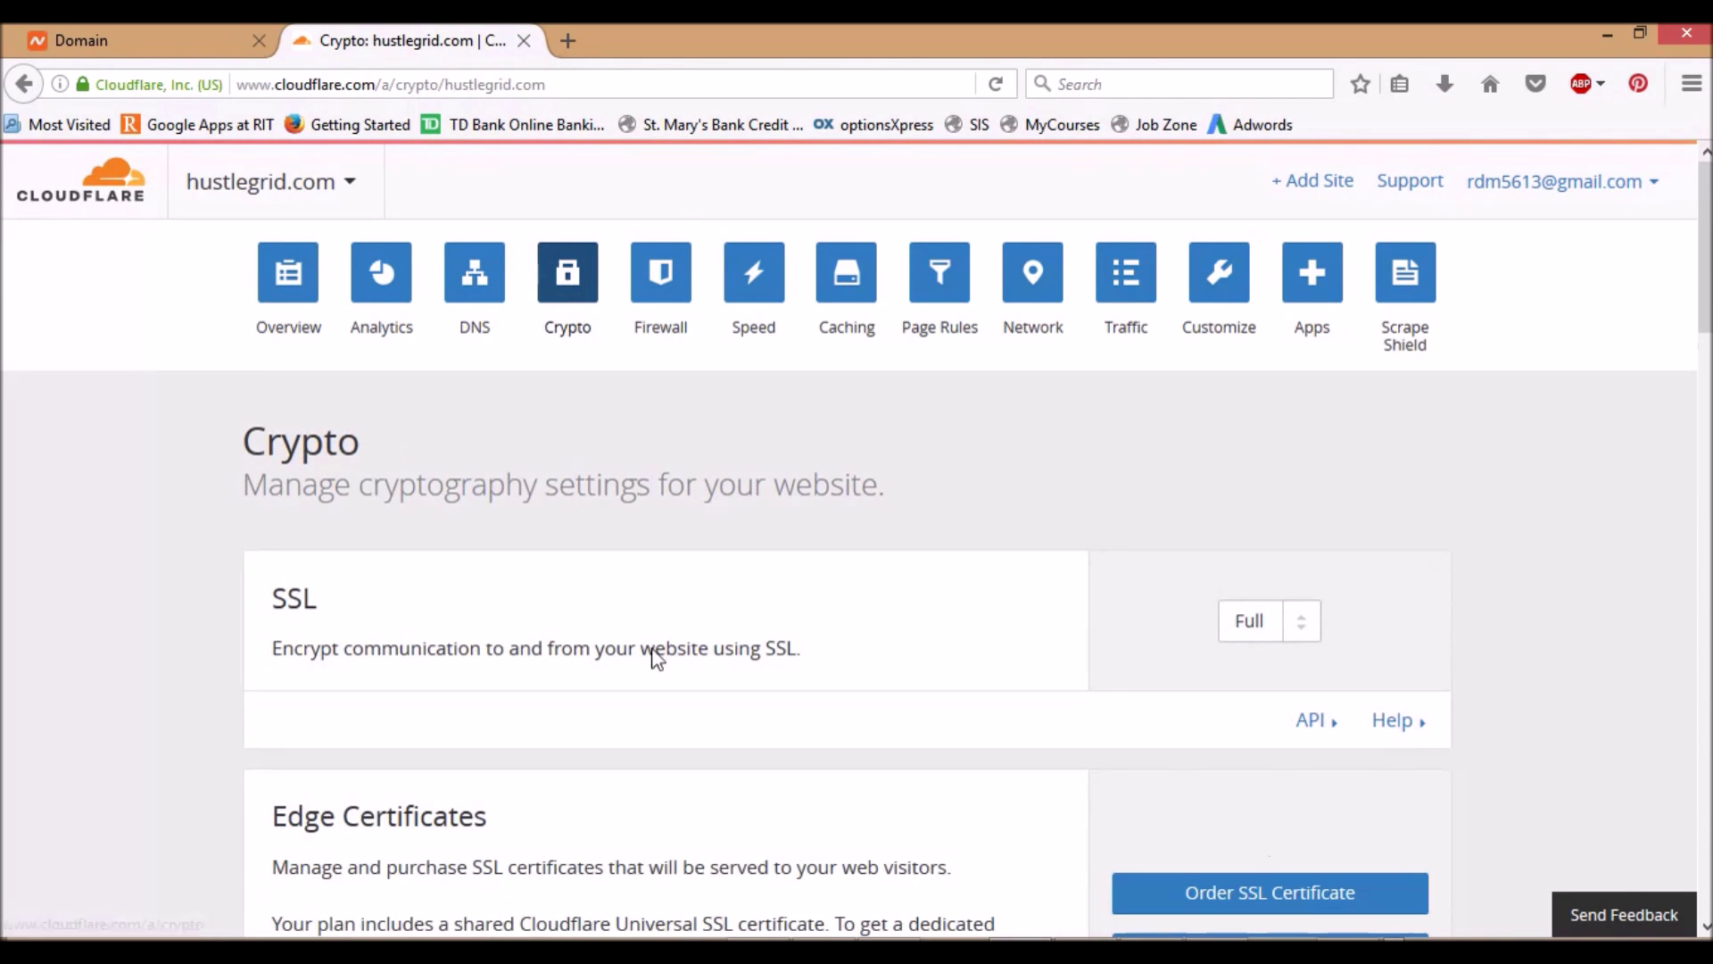
Change hustlegrid.com's SSL mode from Full to Flexible, then return to the Overview
scroll(517, 598, "down", 1)
scroll(975, 583, "down", 1)
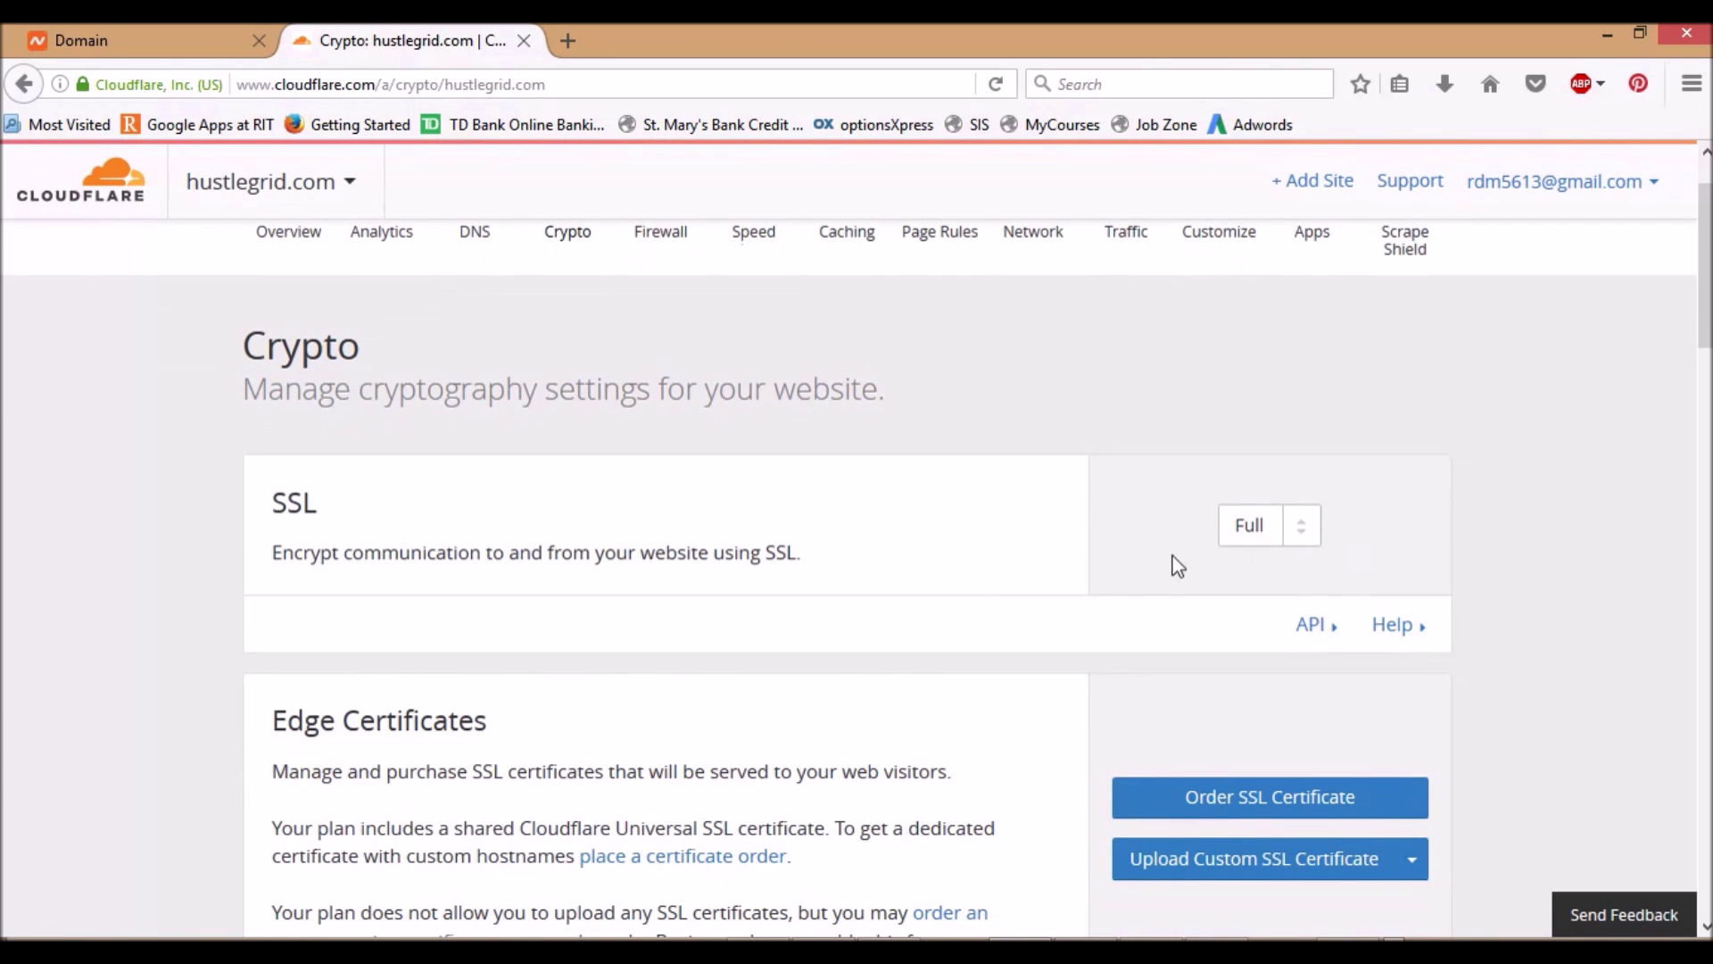
left_click(1305, 533)
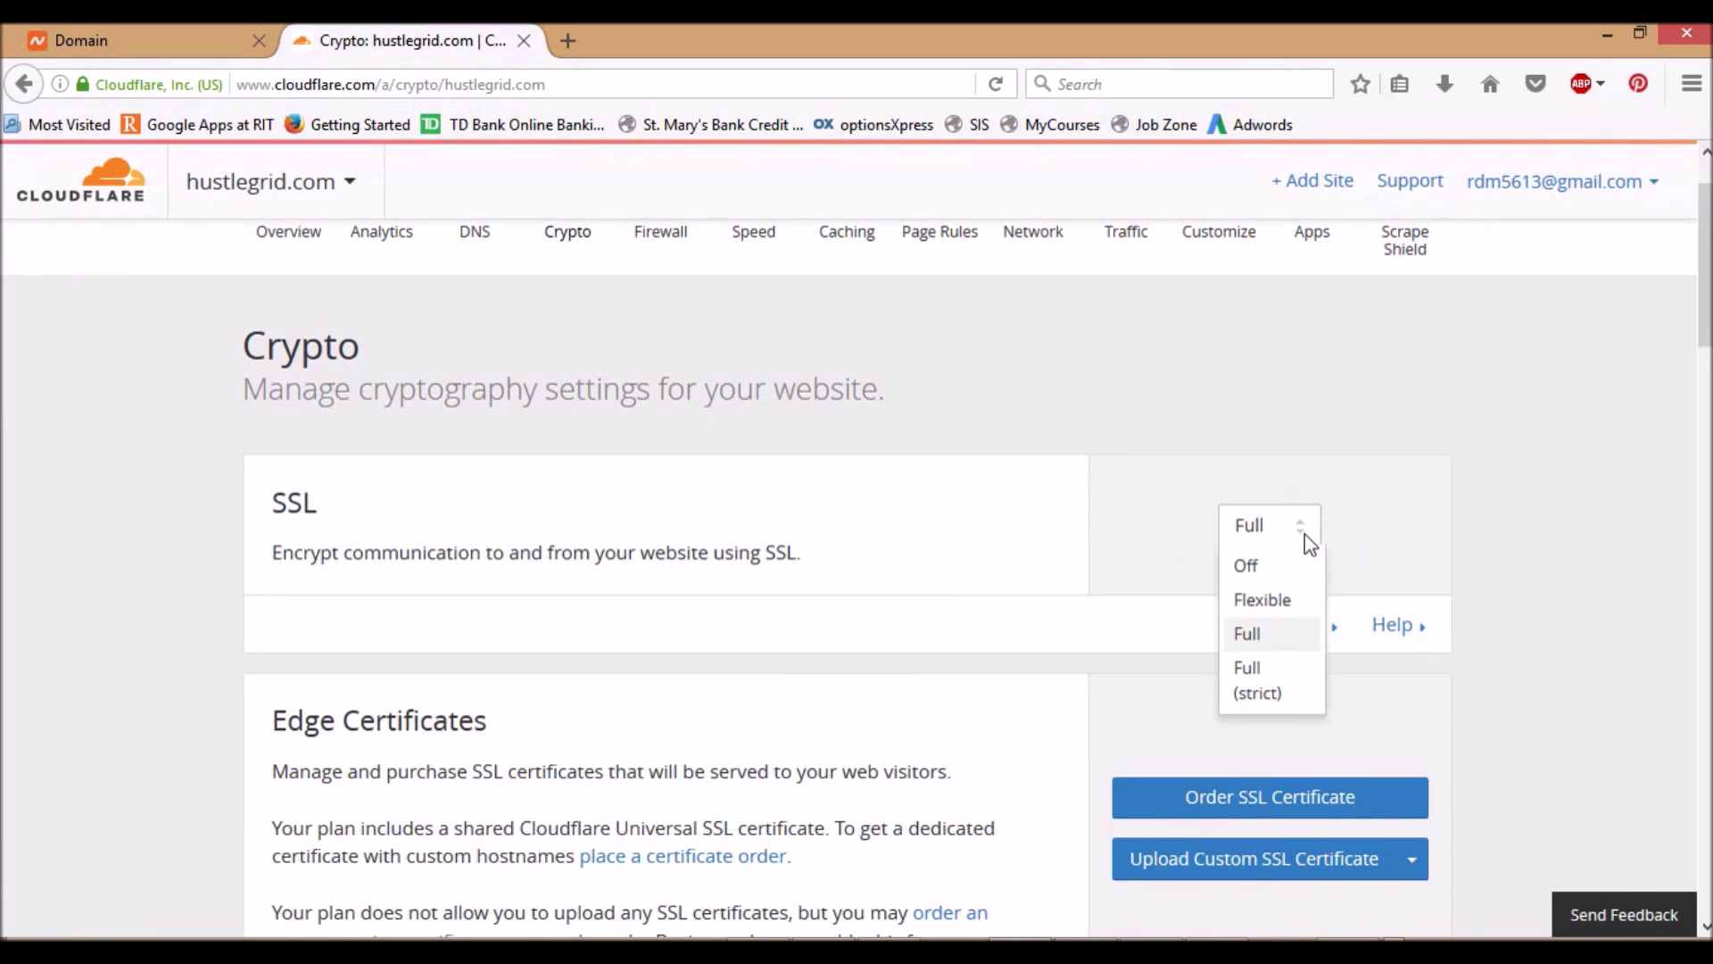
left_click(1267, 599)
scroll(1057, 585, "down", 6)
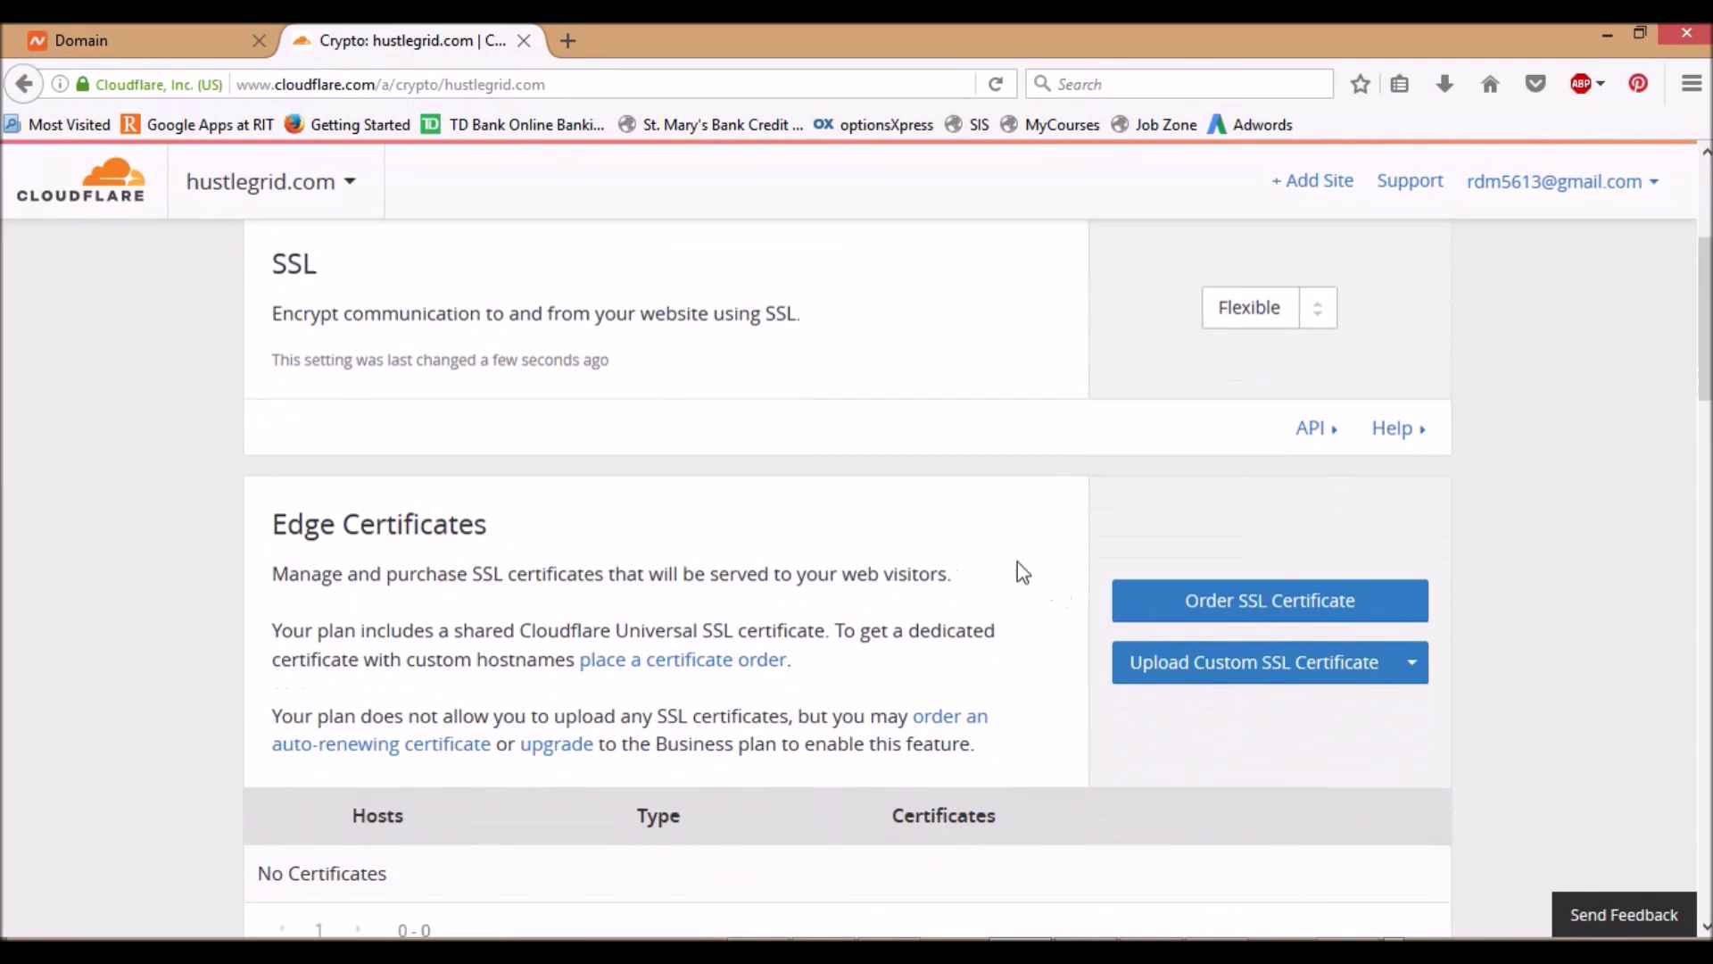
scroll(1022, 573, "down", 18)
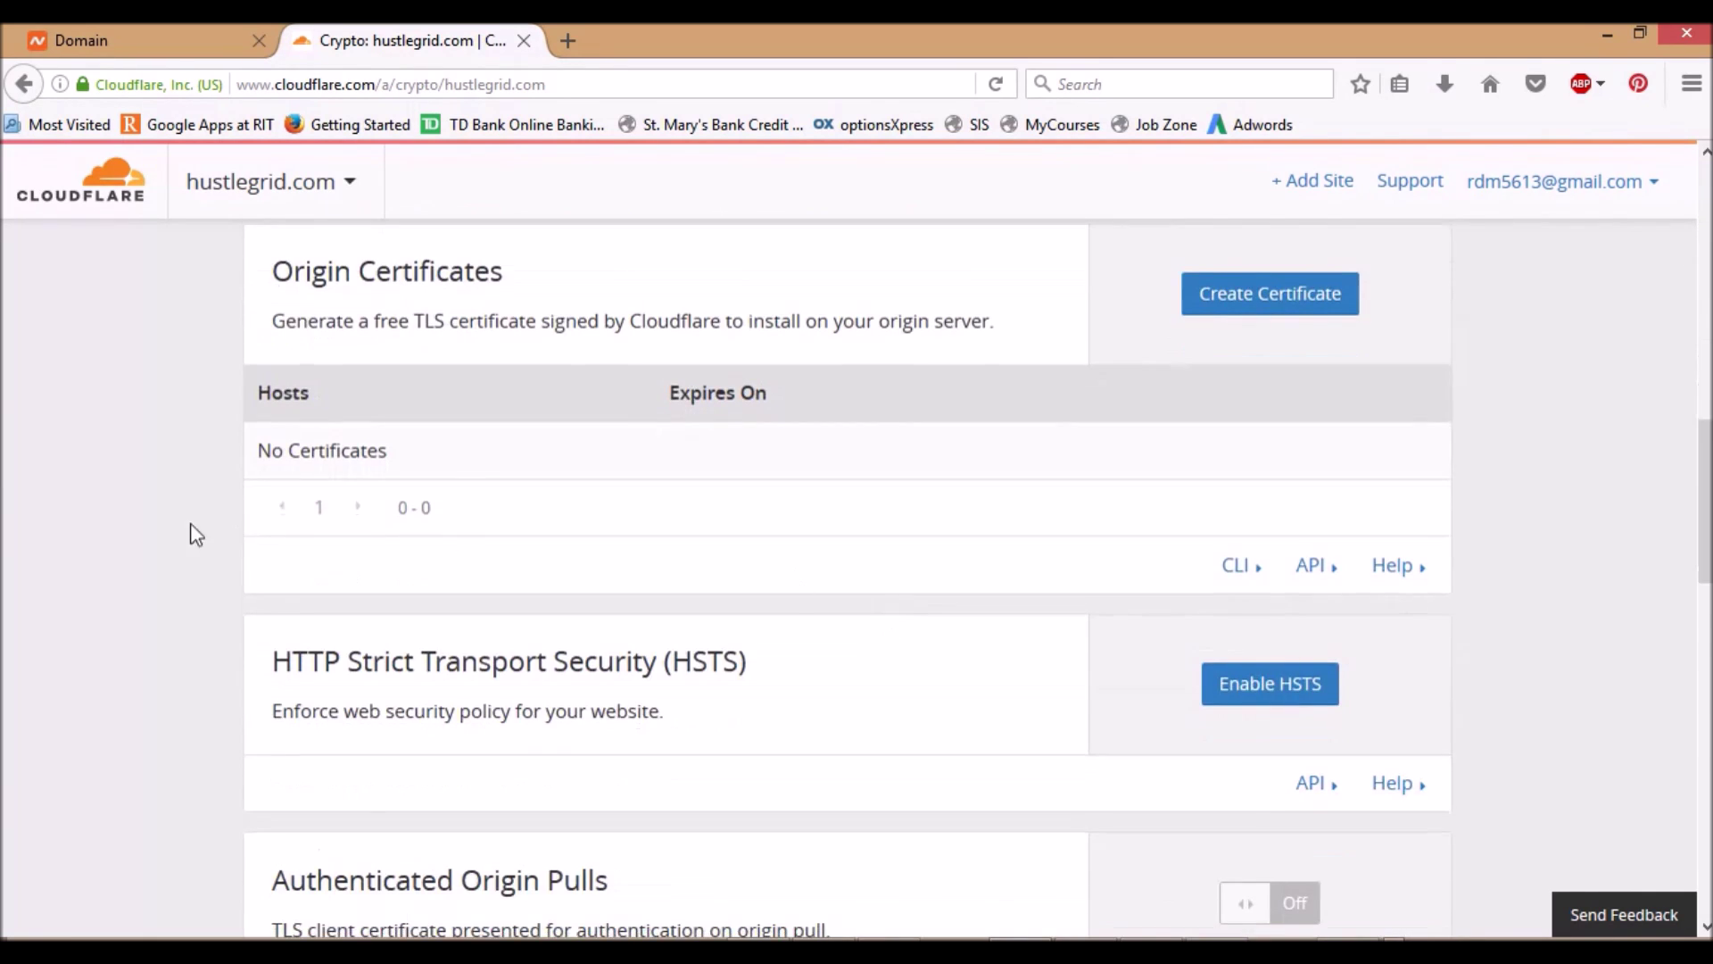
scroll(201, 531, "down", 20)
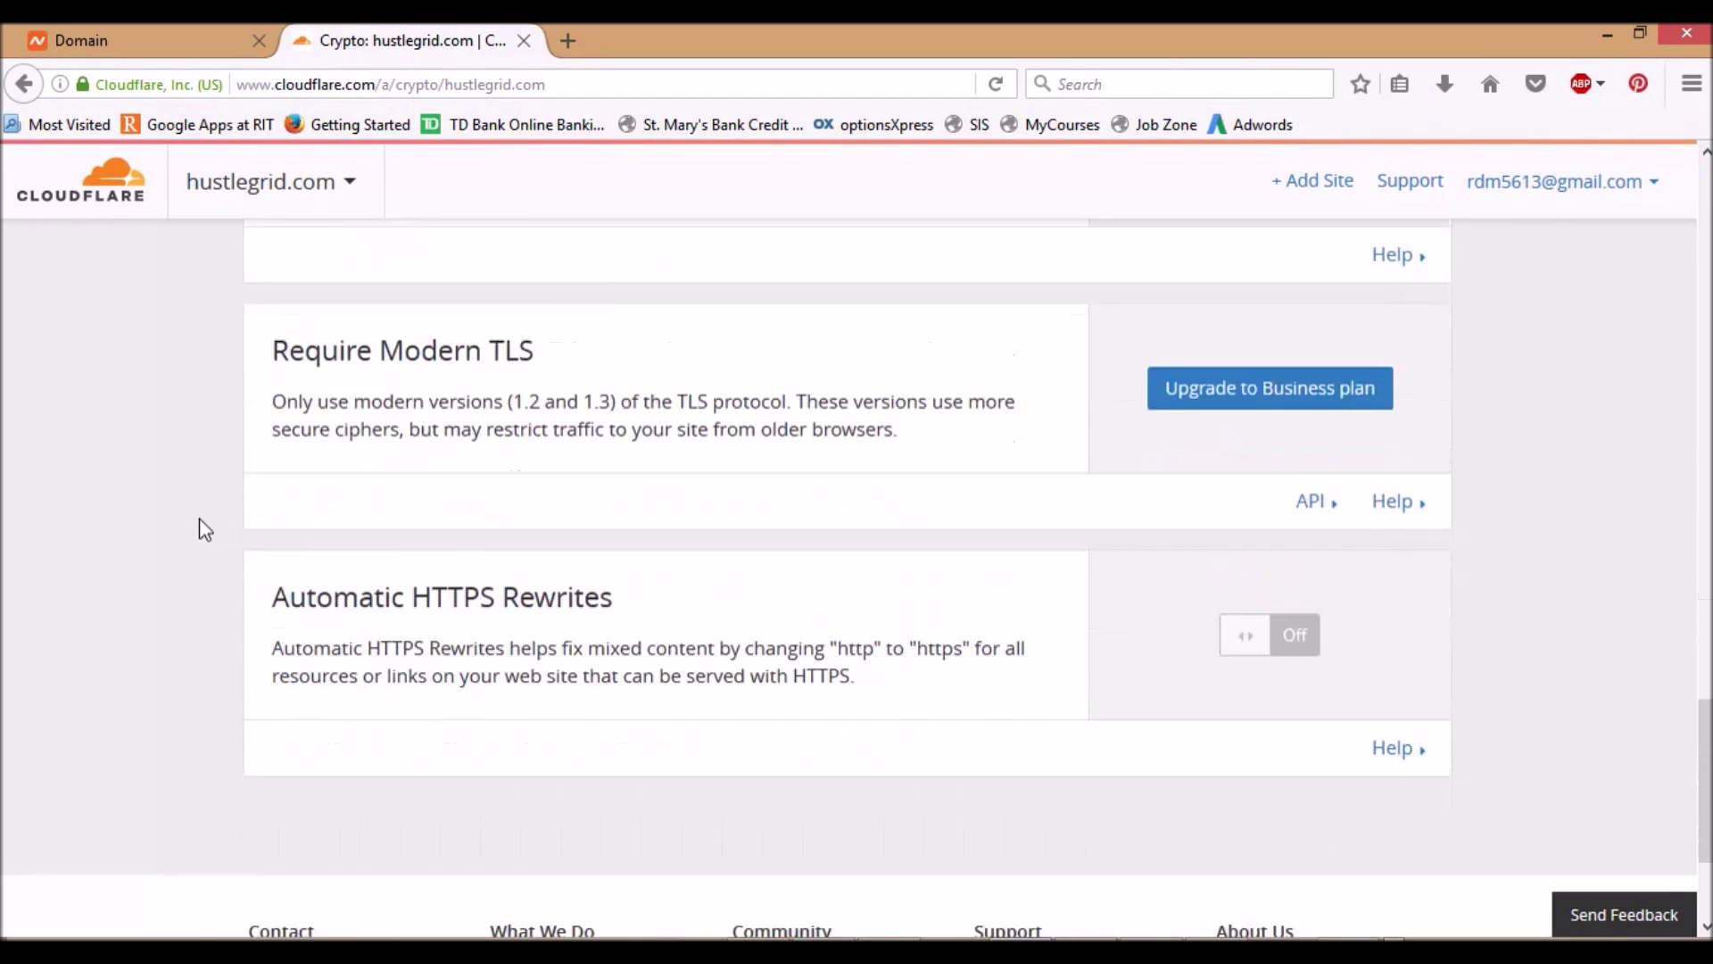
scroll(202, 522, "down", 6)
scroll(205, 526, "up", 20)
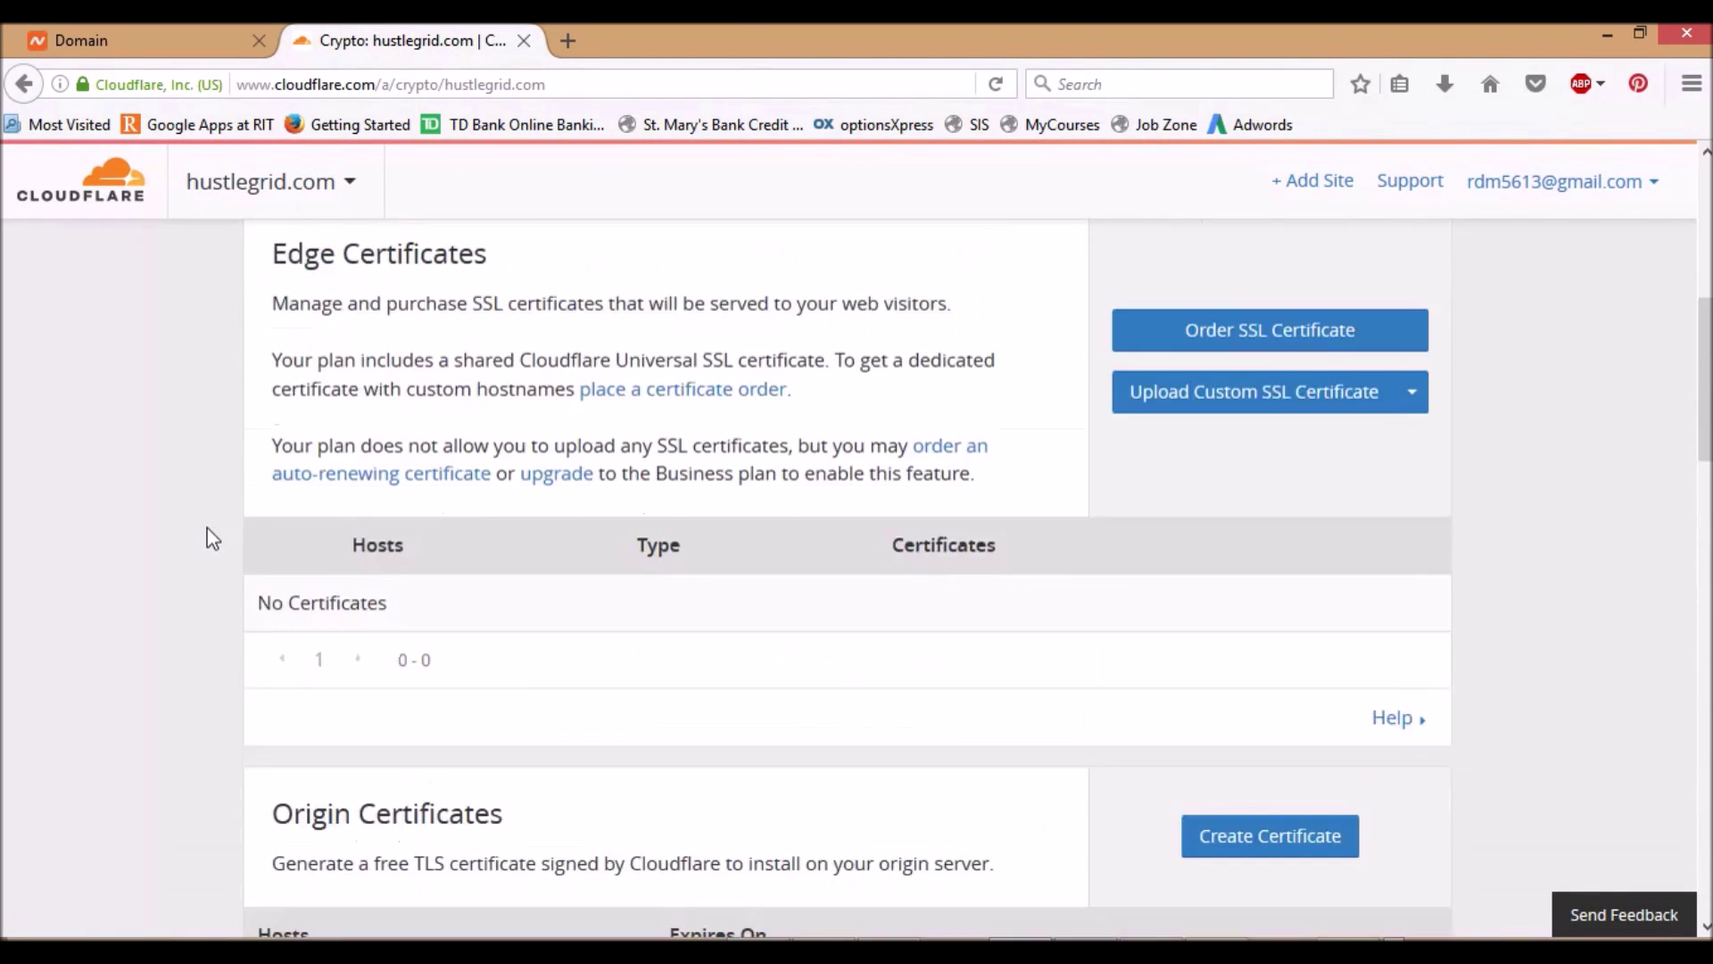
scroll(212, 537, "up", 7)
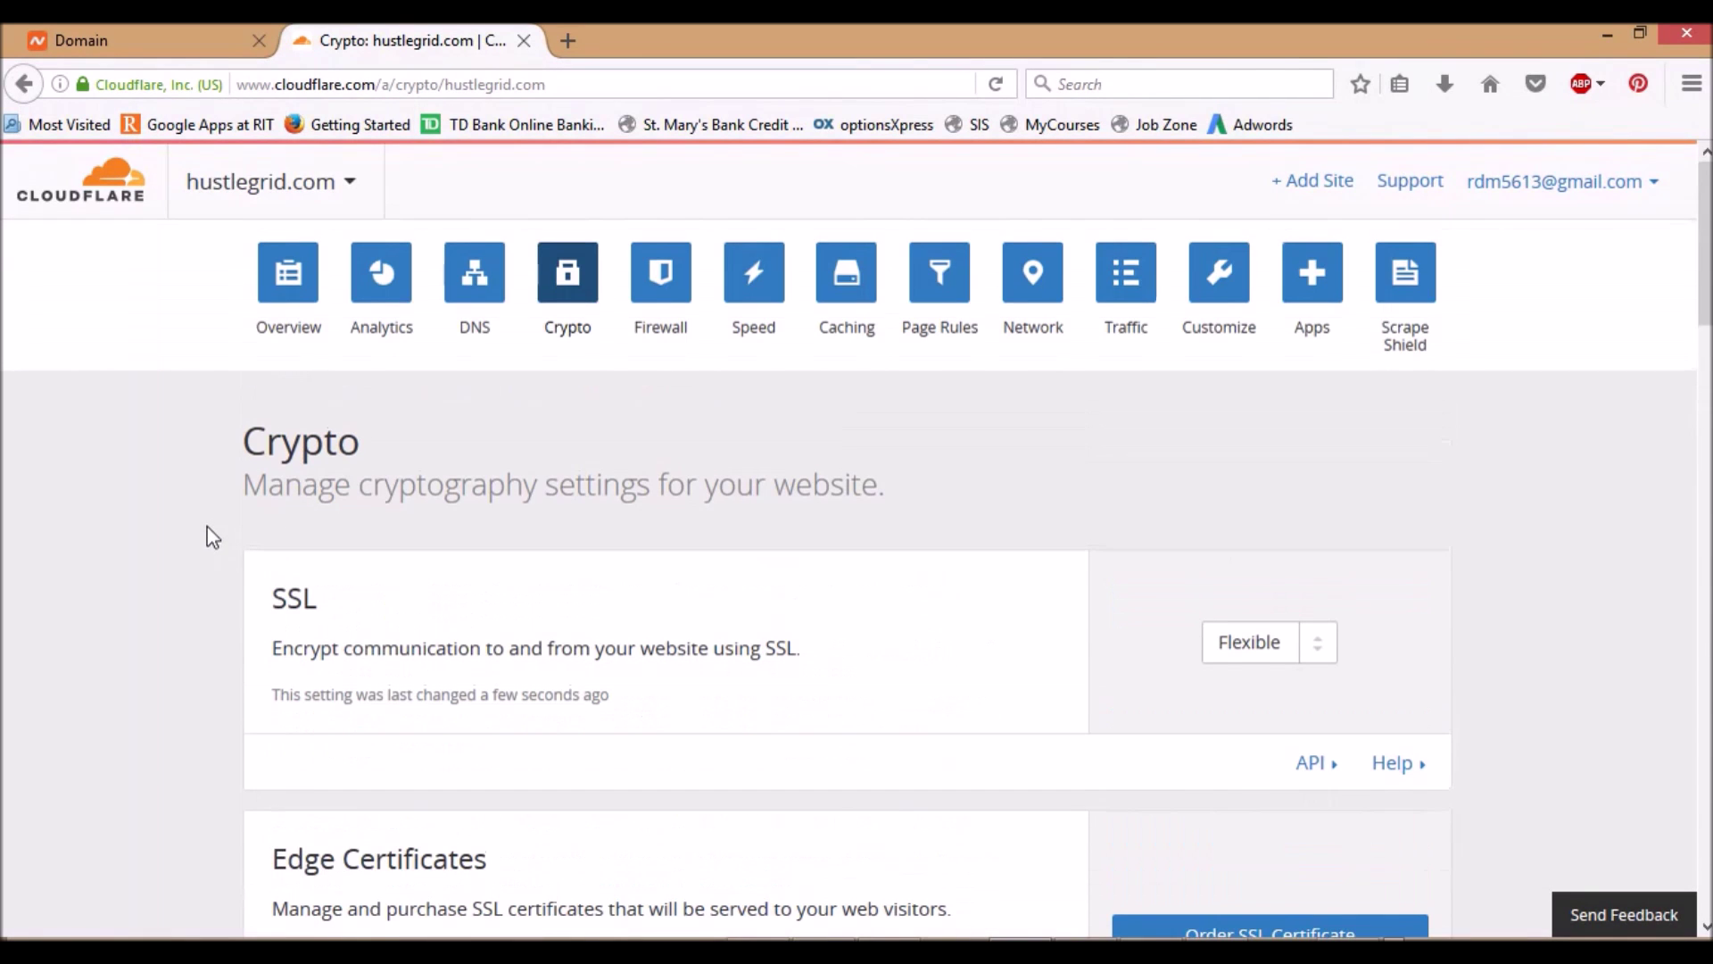
left_click(288, 275)
Compare the two assigned Cloudflare nameservers against the Custom DNS nameservers listed in Namecheap
scroll(134, 397, "down", 4)
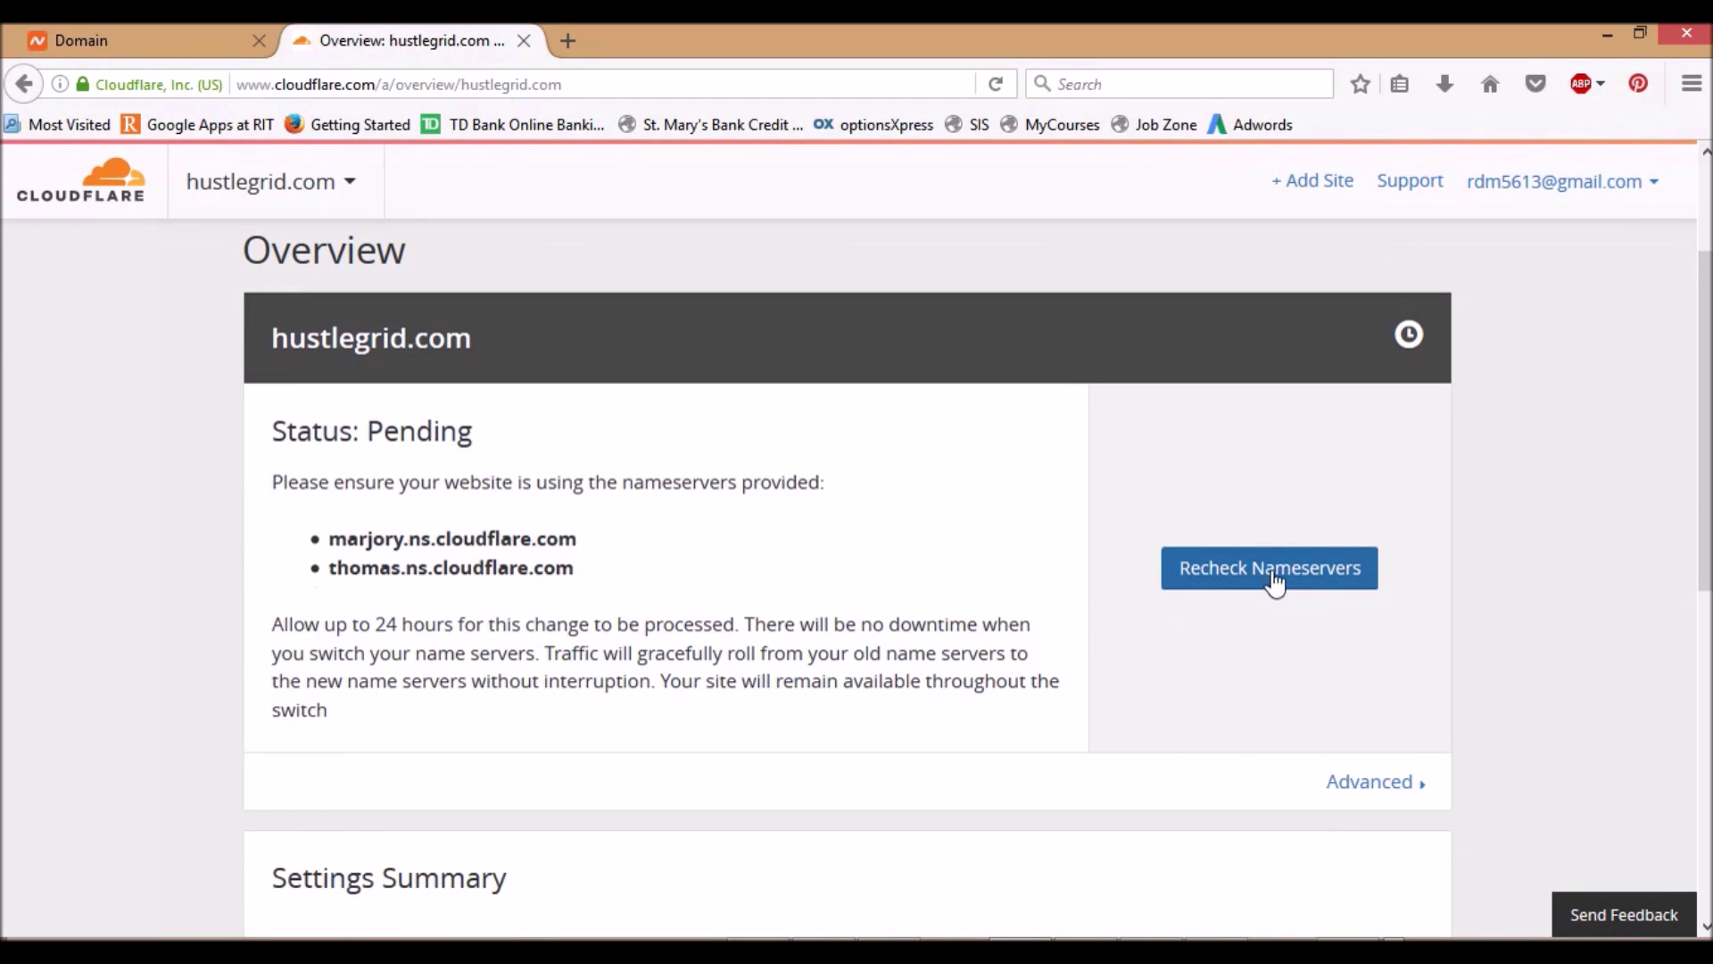
scroll(1160, 589, "down", 2)
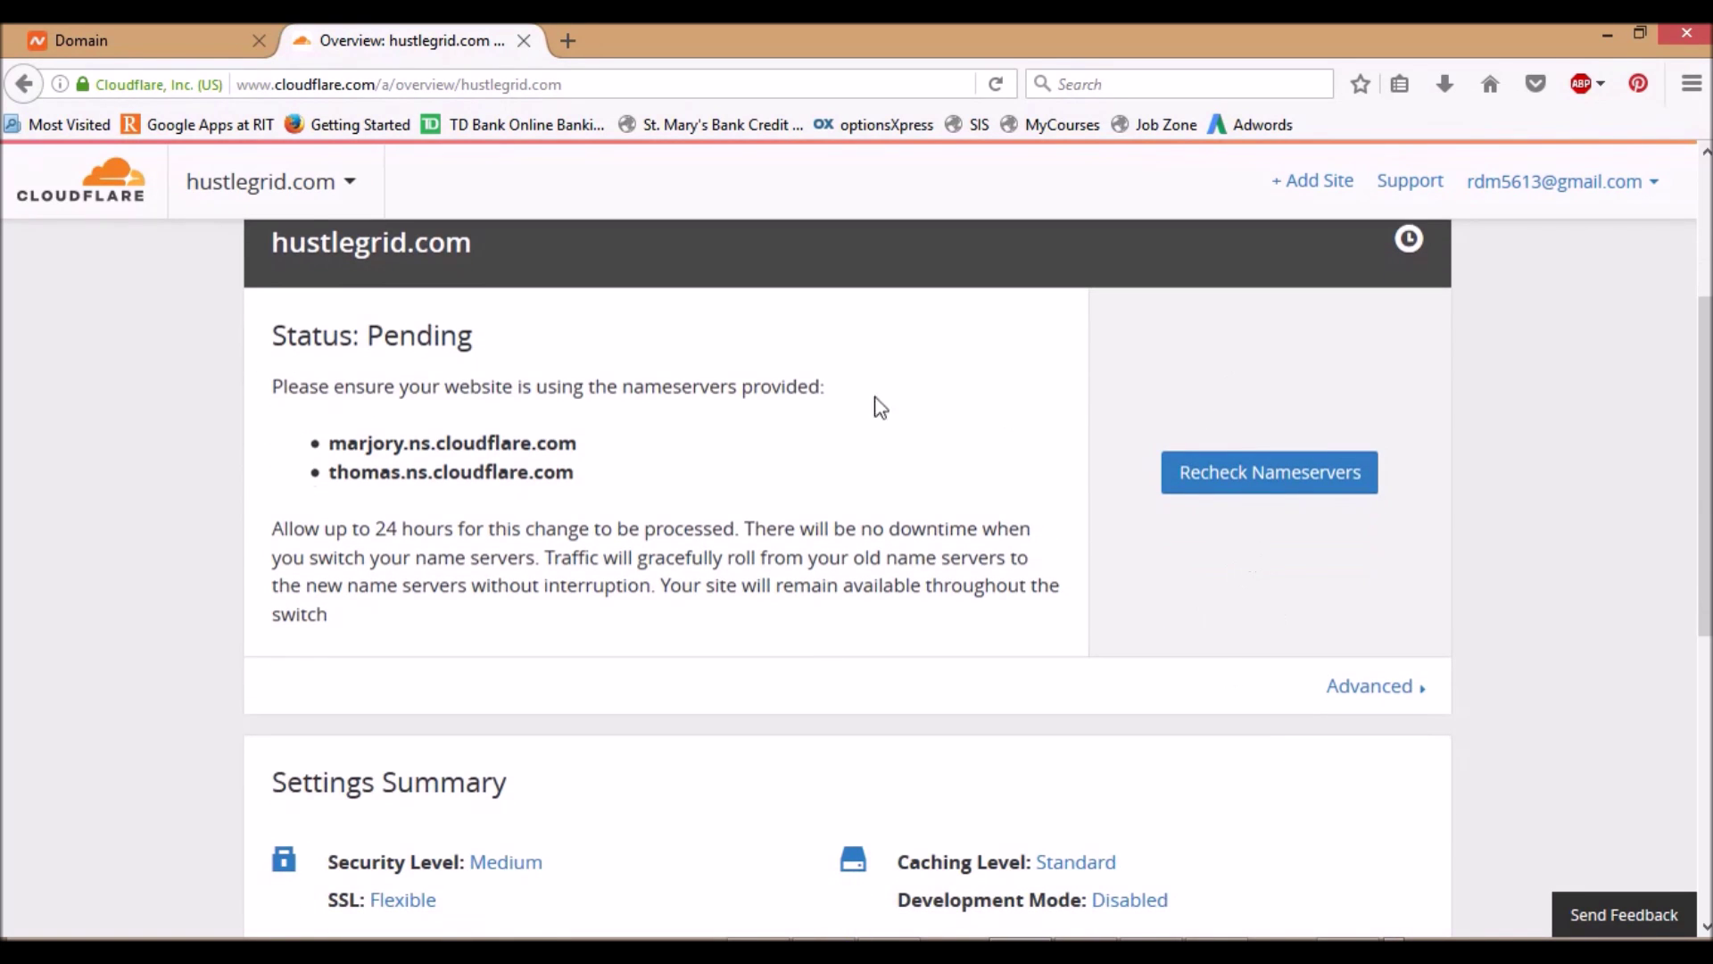
left_click(71, 37)
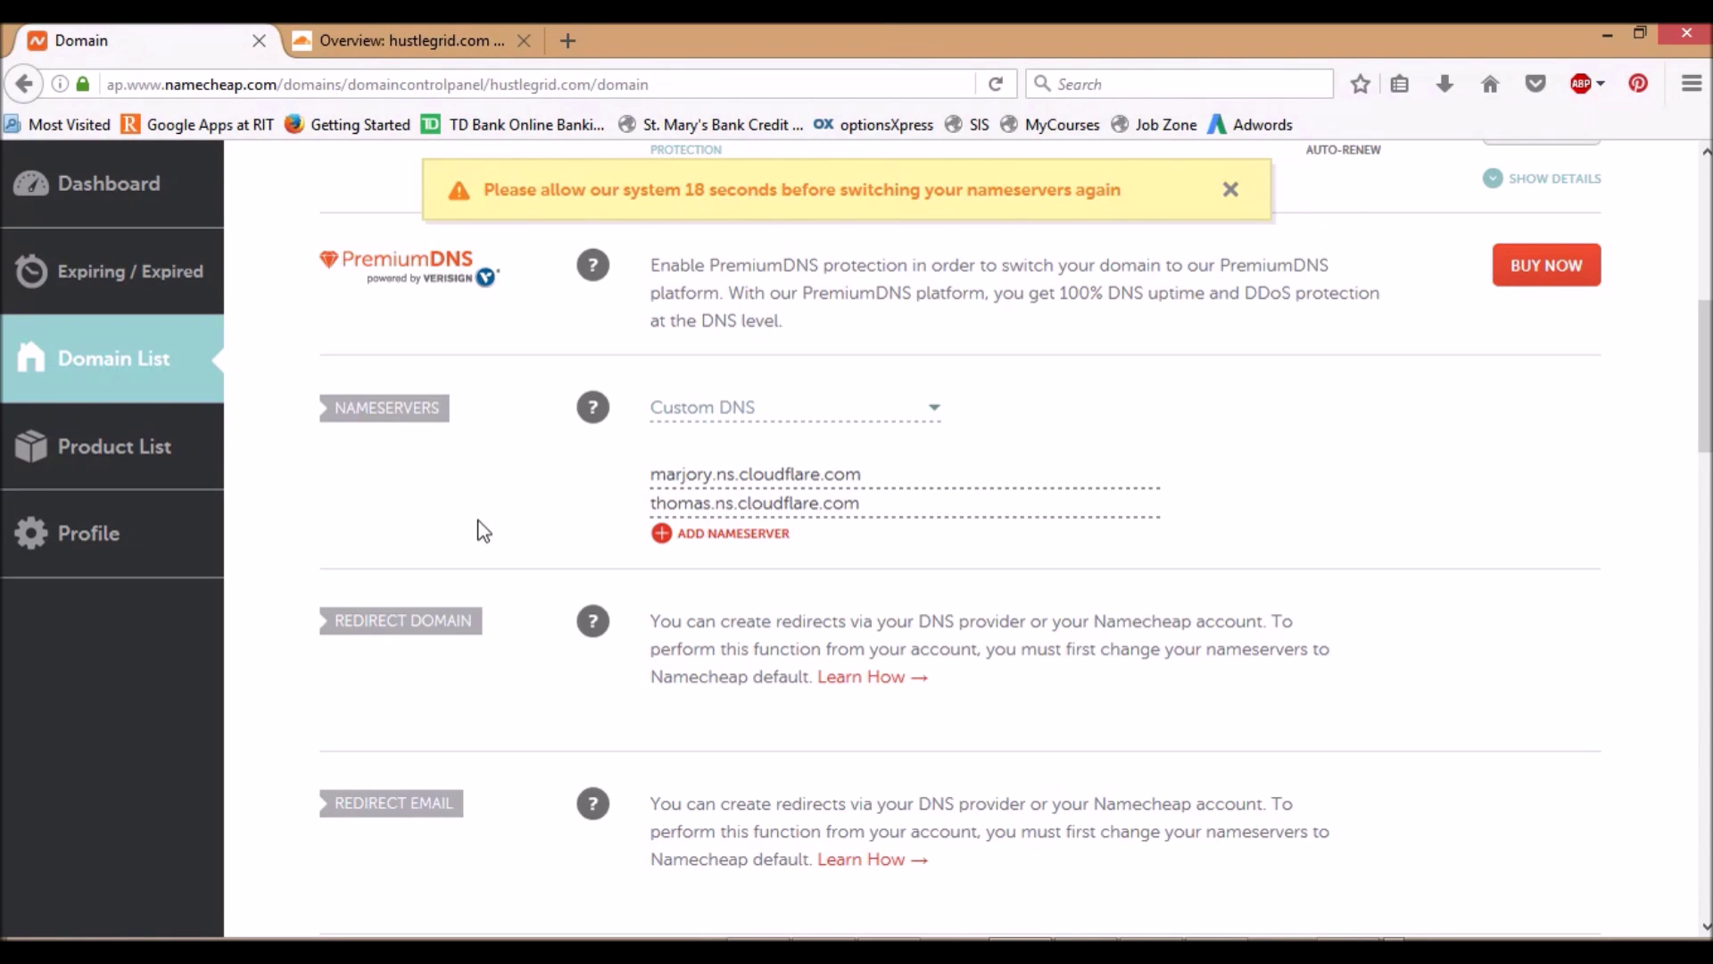
From the hustlegrid.com overview, request a nameserver recheck so the domain is queued for rescan
left_click(366, 45)
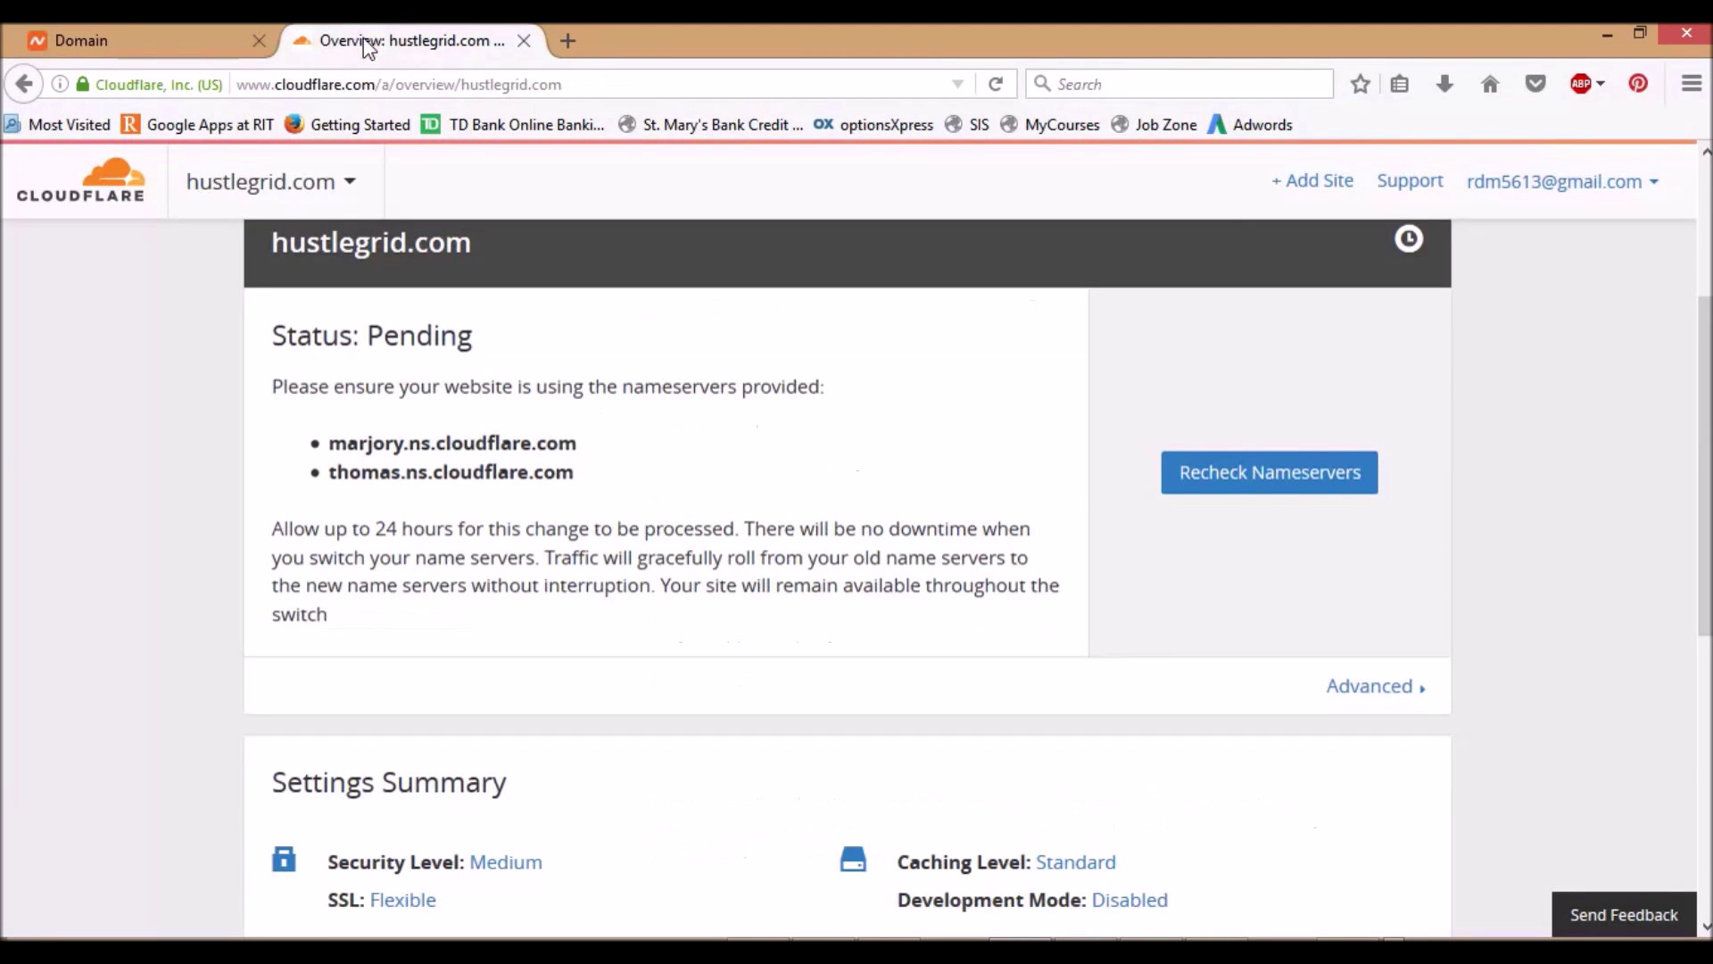
left_click(1245, 482)
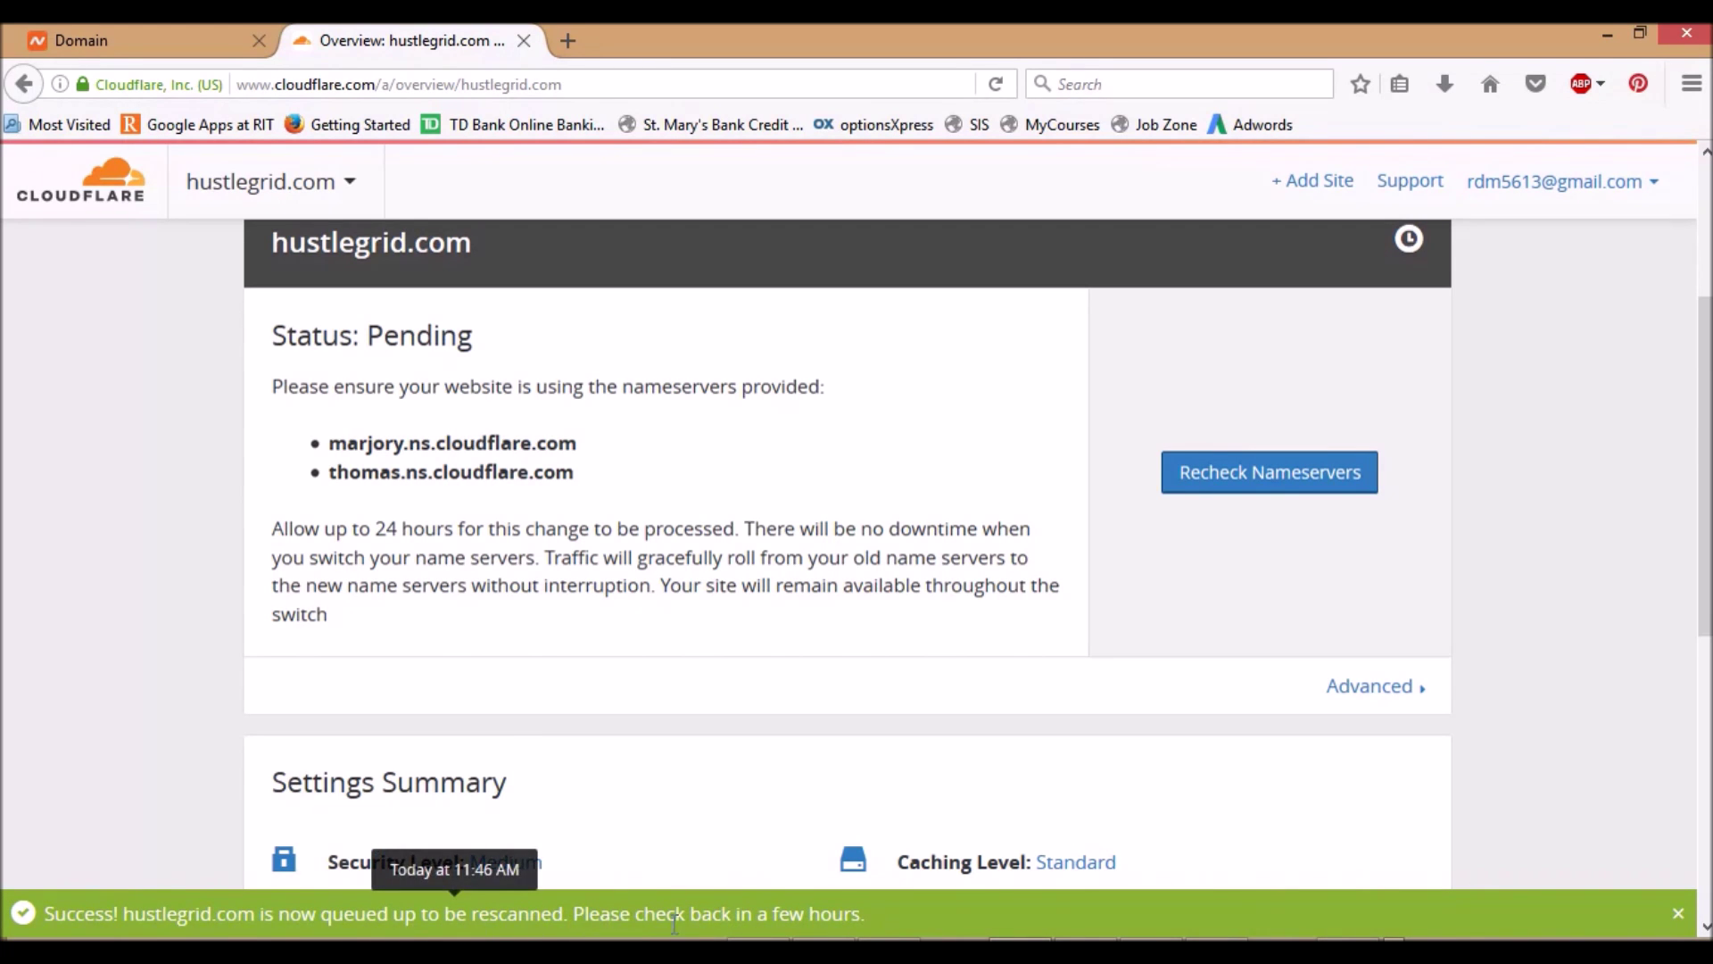
scroll(565, 612, "up", 4)
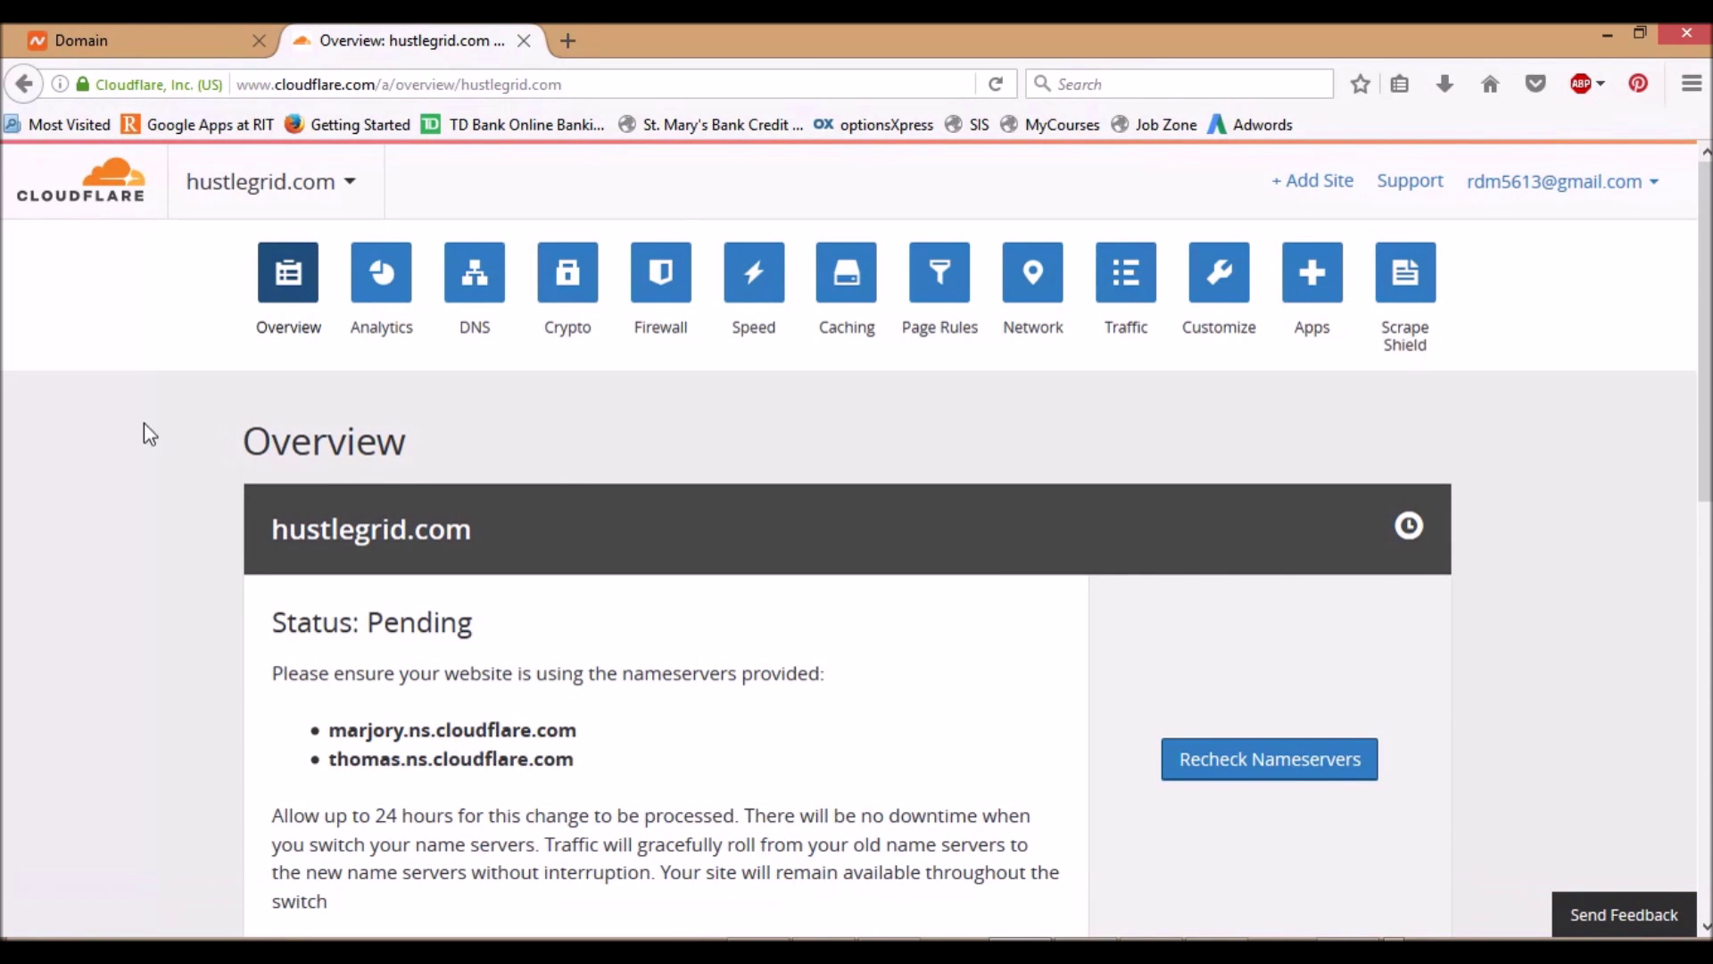
scroll(142, 432, "down", 2)
scroll(150, 433, "down", 6)
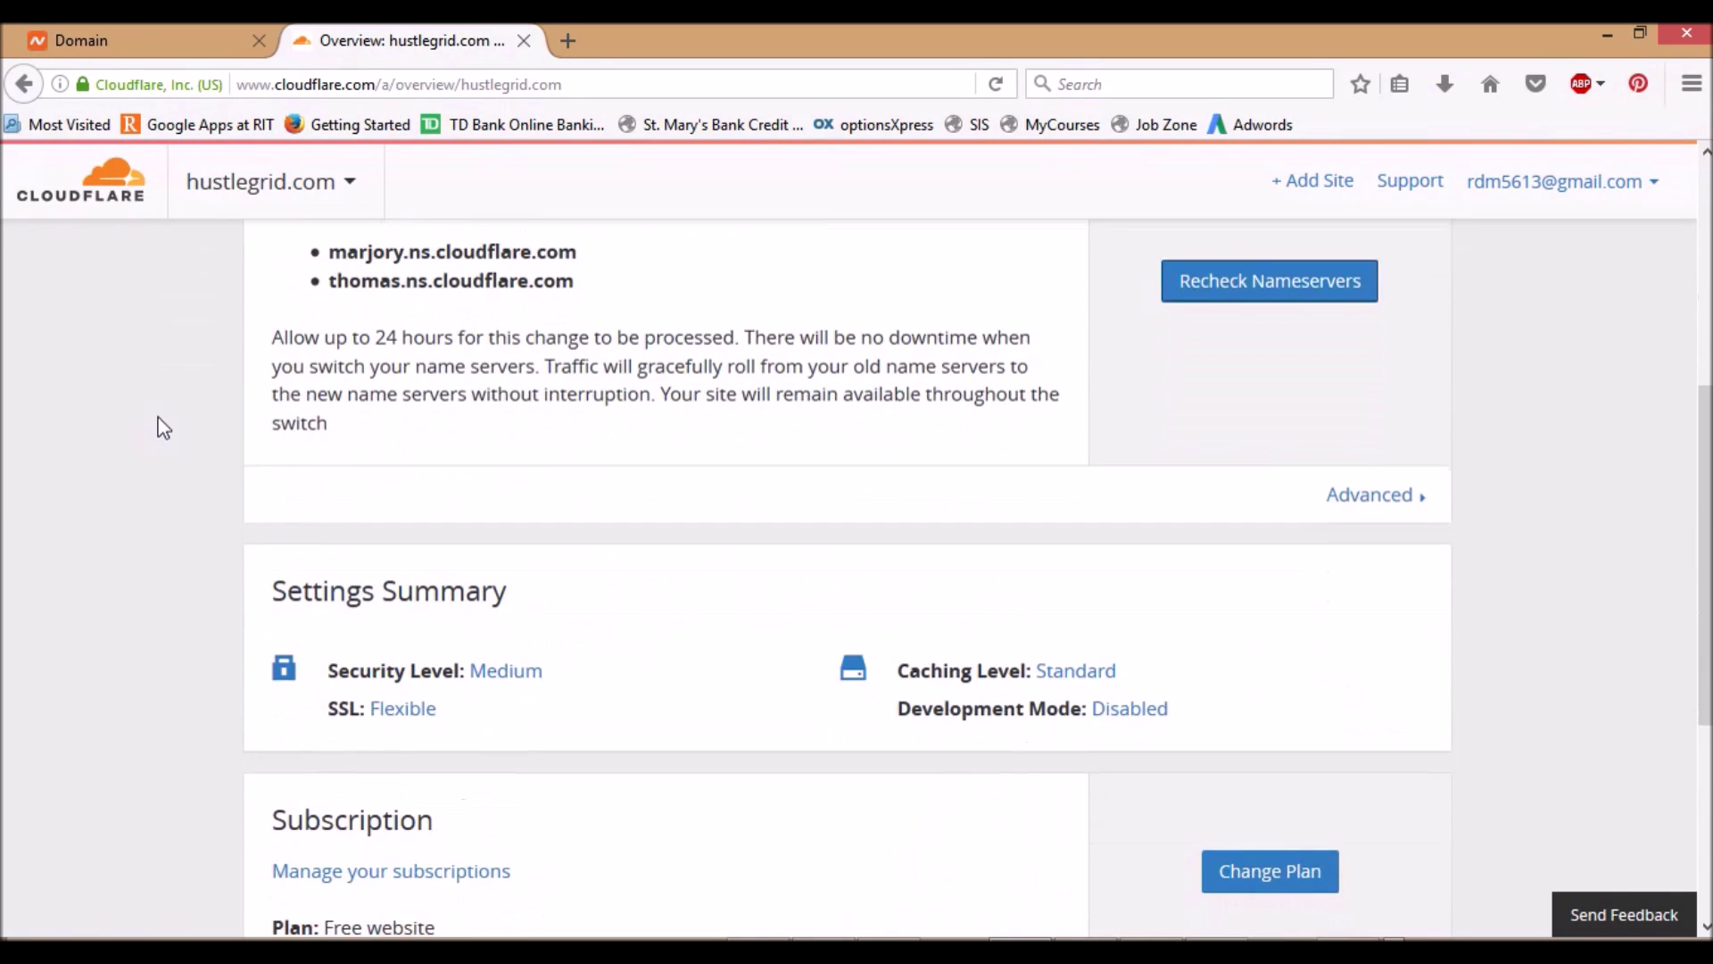
scroll(164, 428, "down", 2)
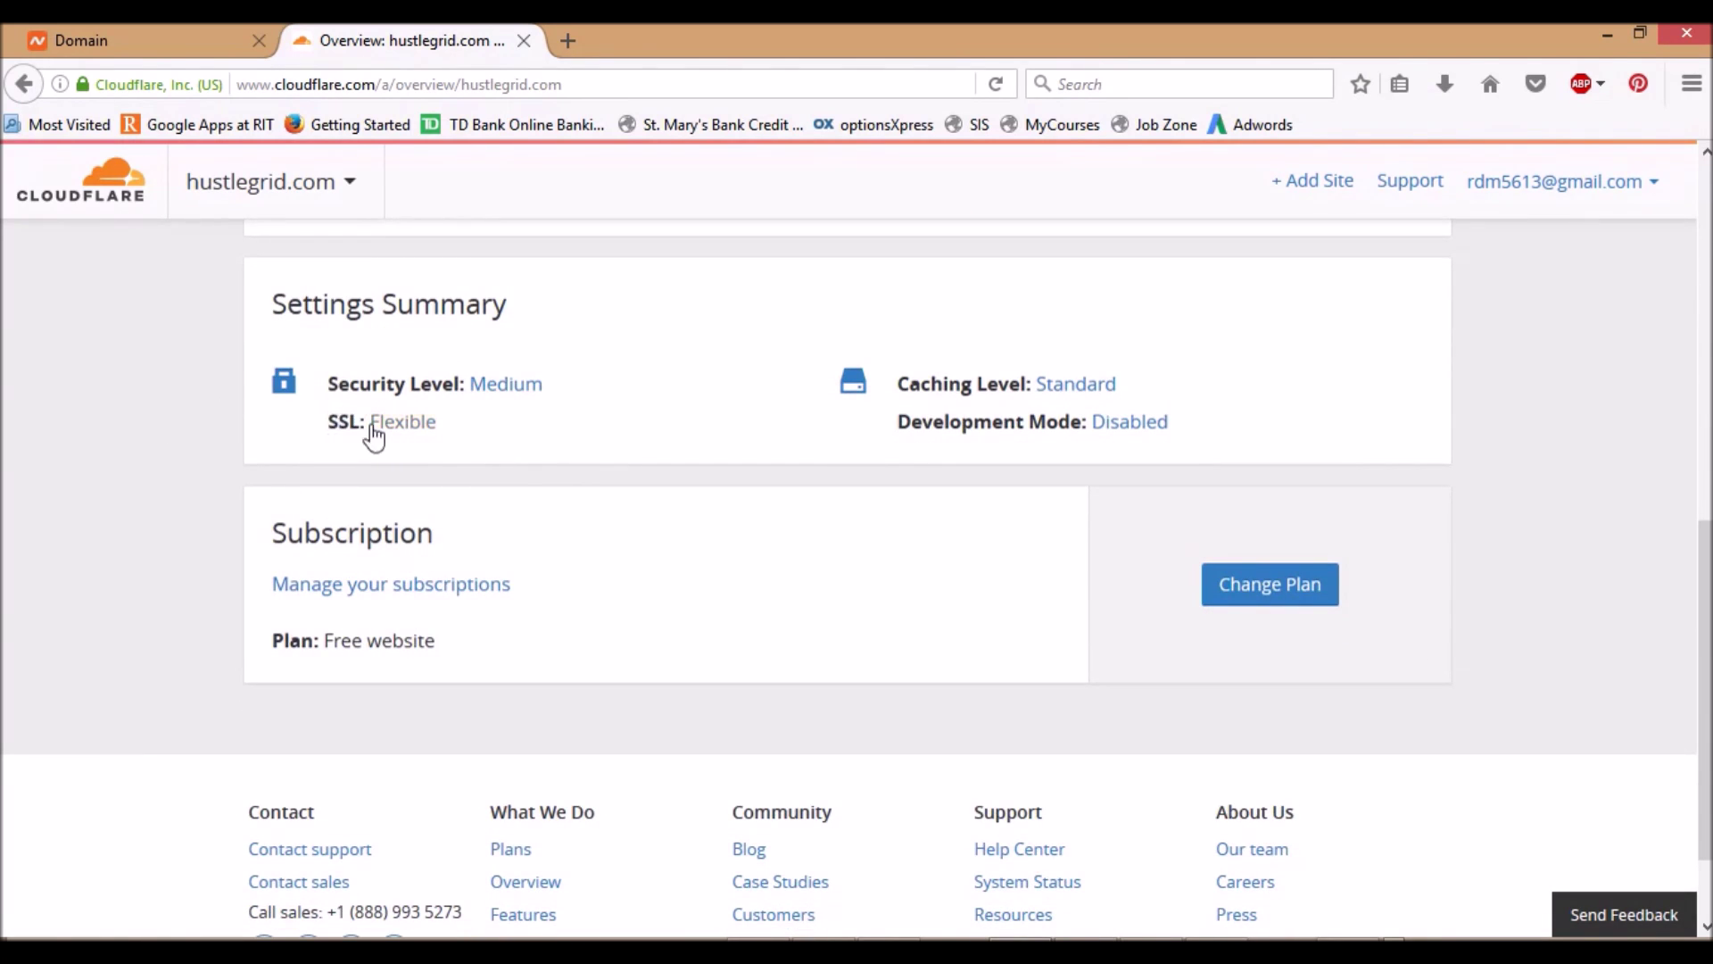
scroll(123, 411, "up", 2)
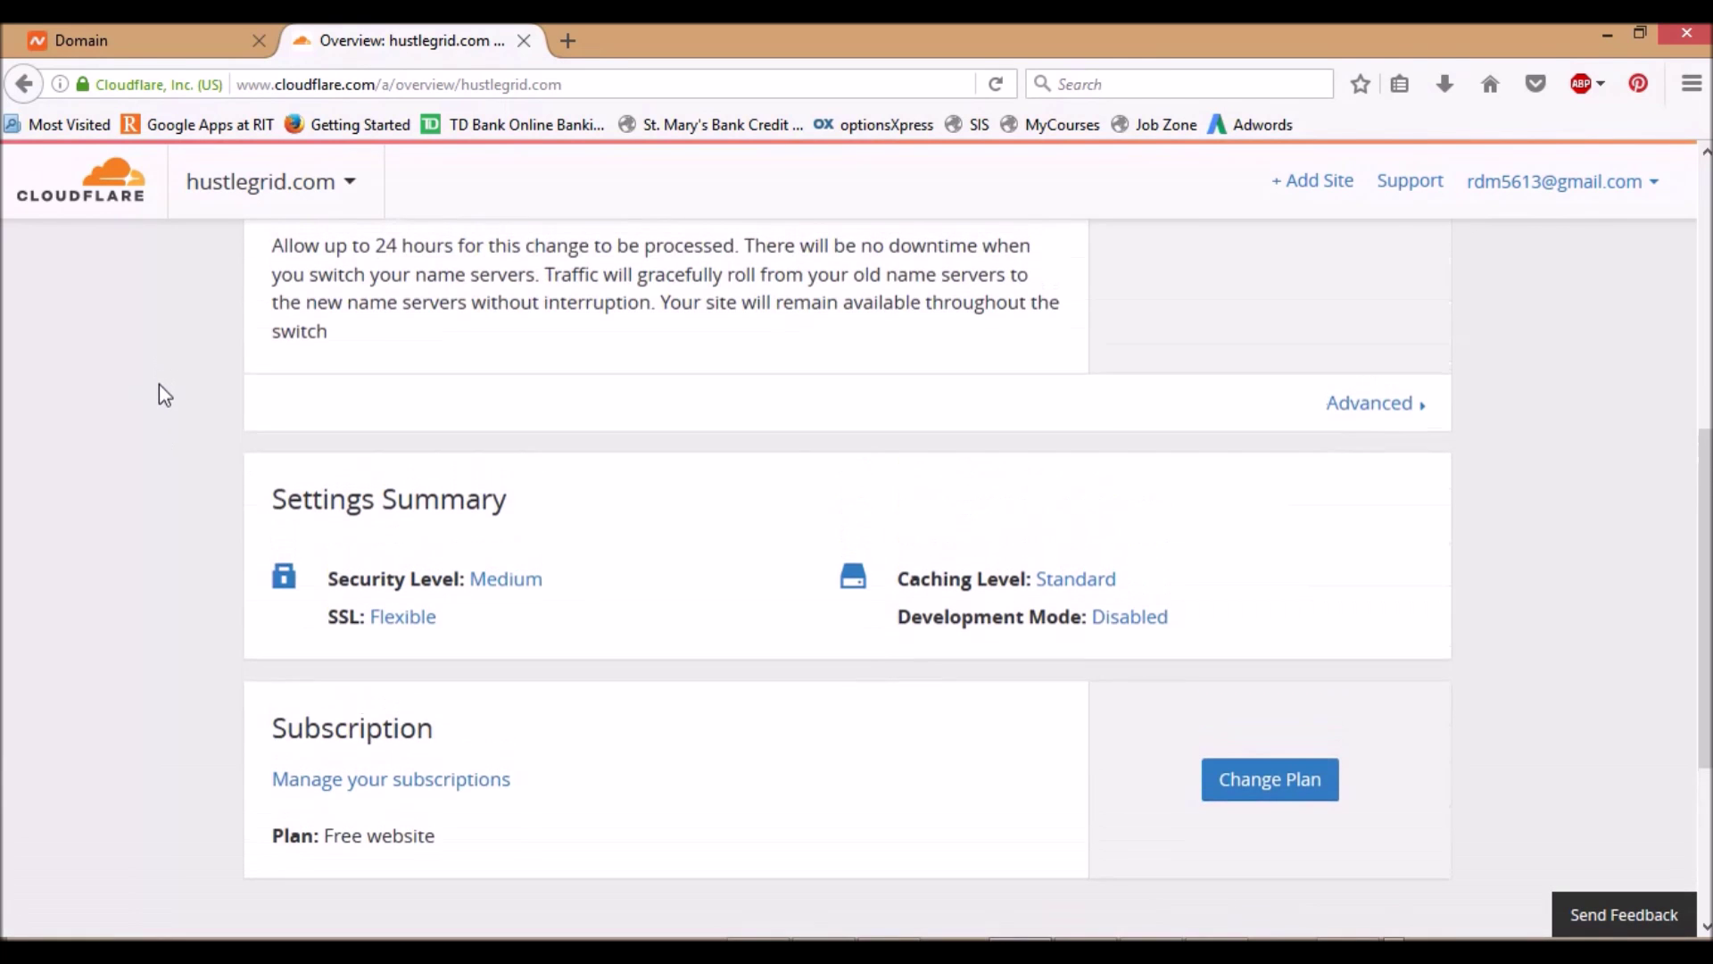
scroll(158, 384, "up", 1)
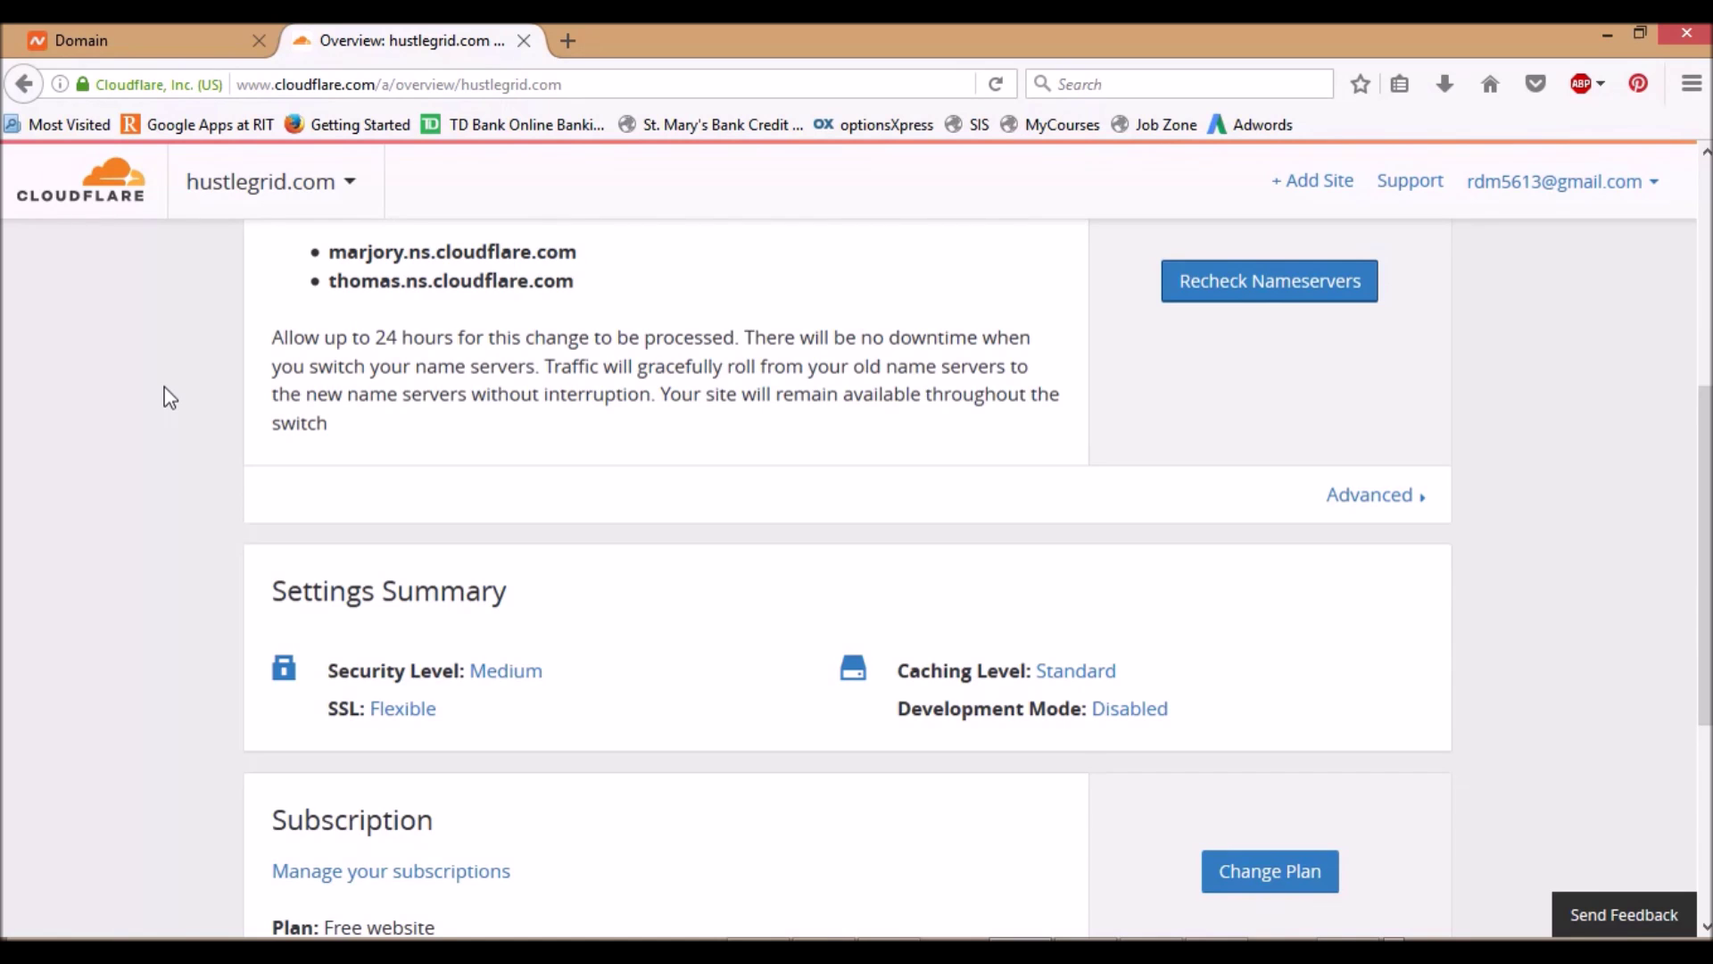
scroll(169, 397, "up", 5)
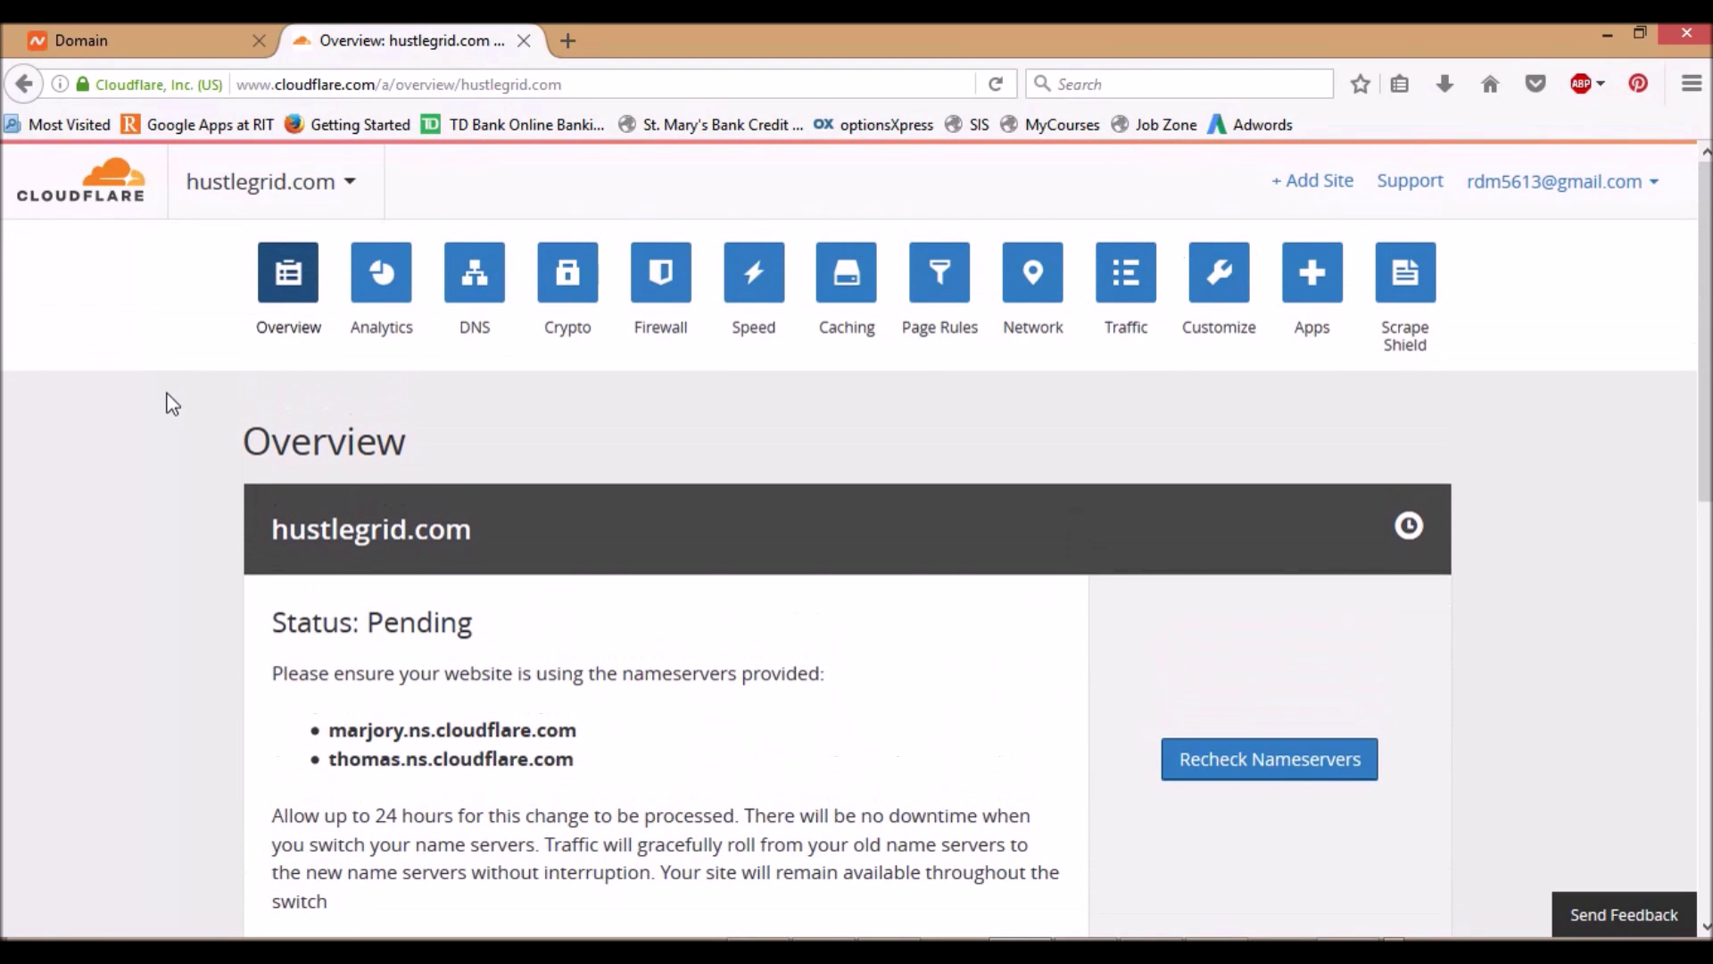
scroll(174, 401, "down", 5)
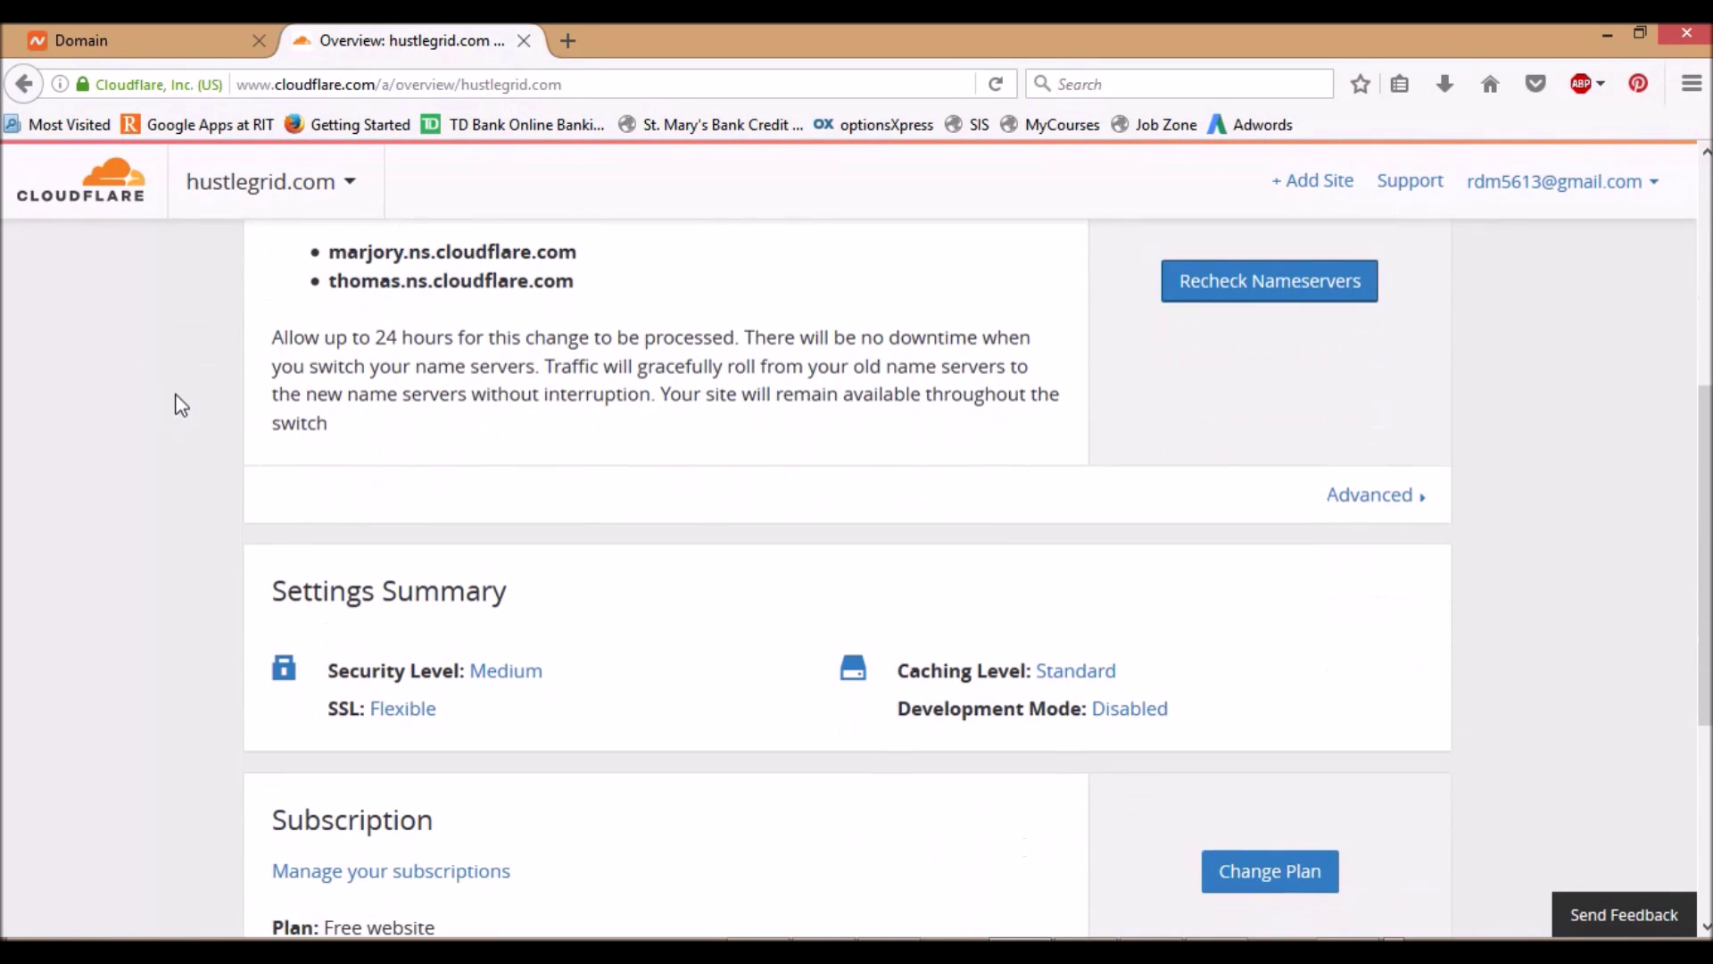